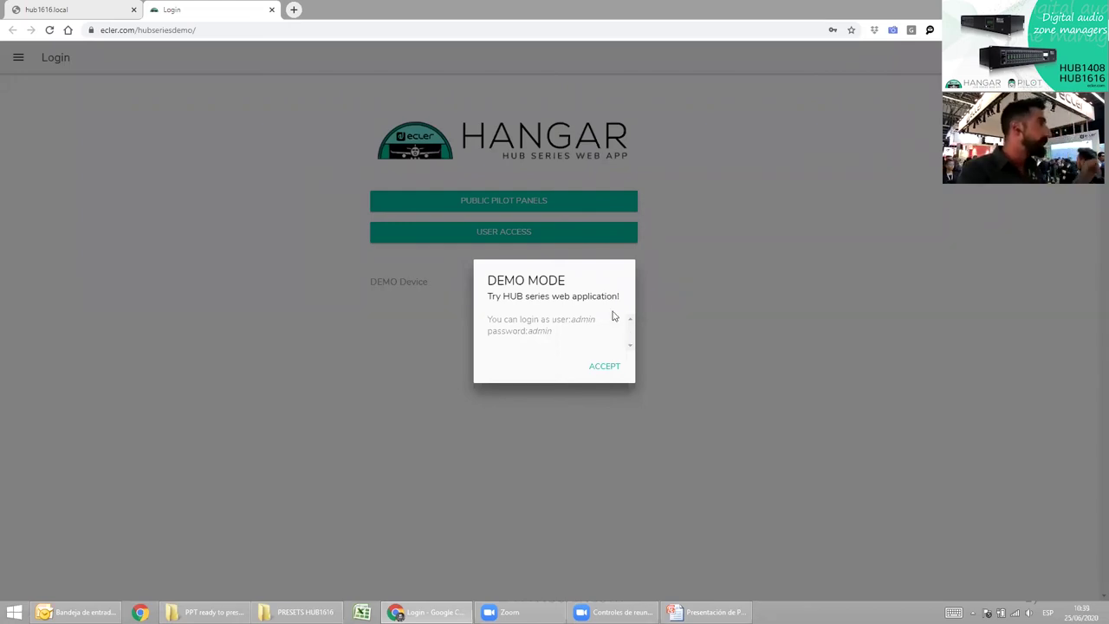
Dismiss the demo notice, sign in to the HUB1616 demo as admin, and close the extra hub1616.local tab.
{"action": "left_click", "coordinate": [606, 371]}
{"action": "left_click", "coordinate": [520, 232]}
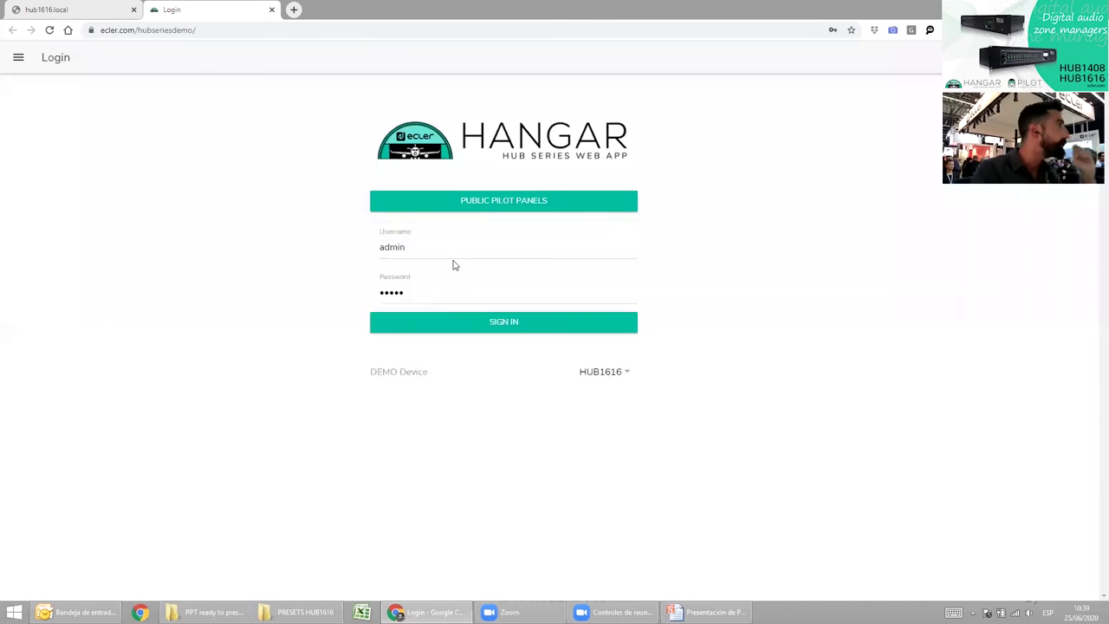
{"action": "left_click", "coordinate": [487, 327]}
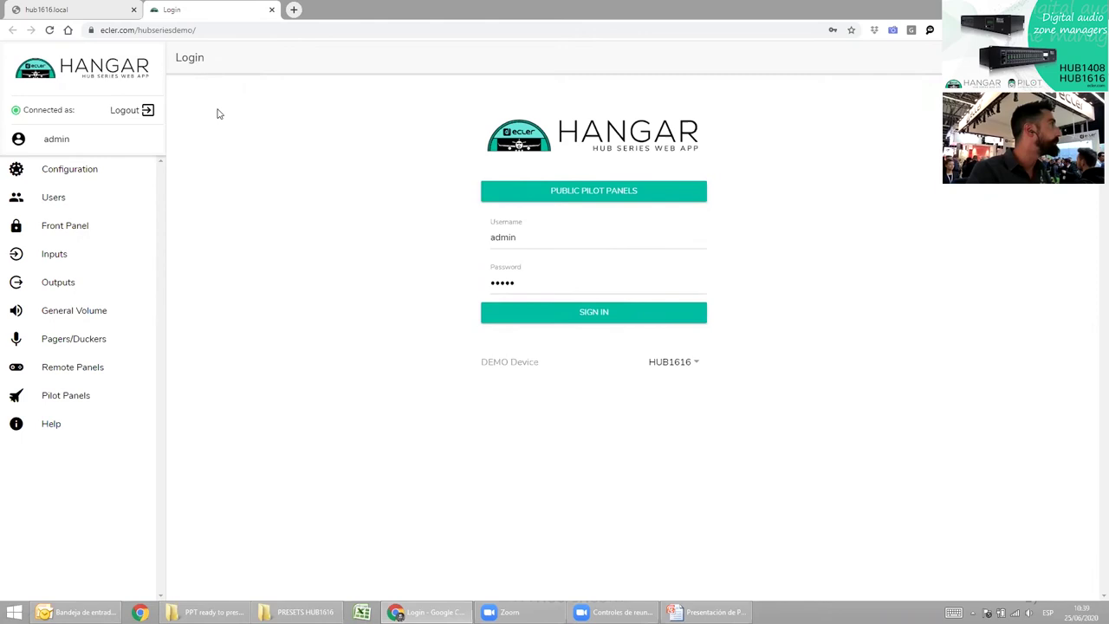
{"action": "middle_click", "coordinate": [56, 9]}
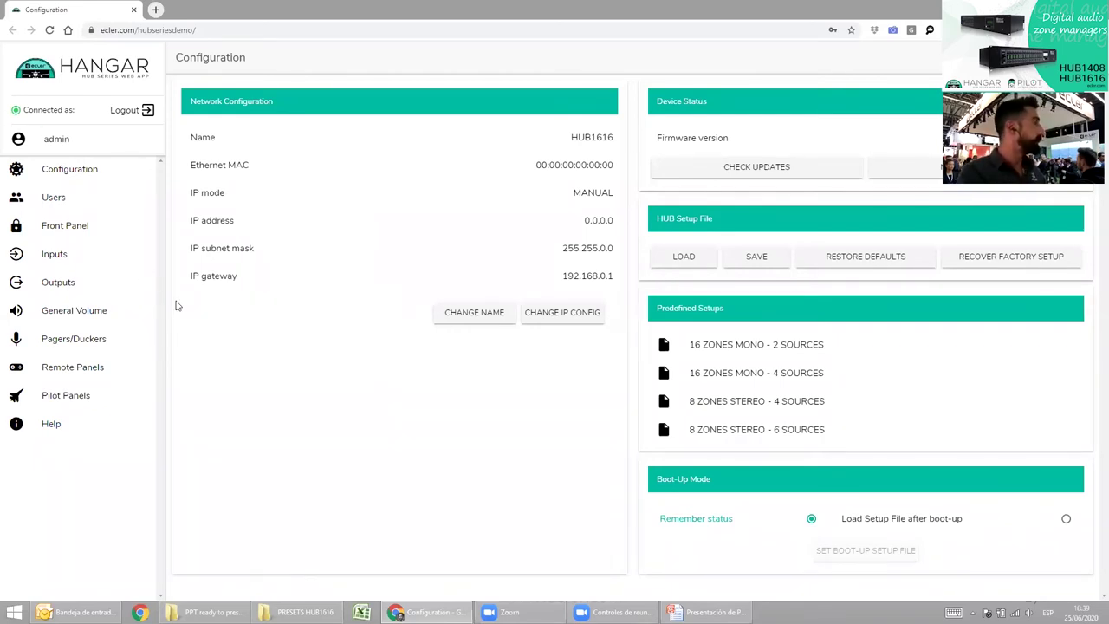
Check the email summary slide, then show the Inputs page with local and remote inputs 1–8.
{"action": "key", "text": "alt+Tab"}
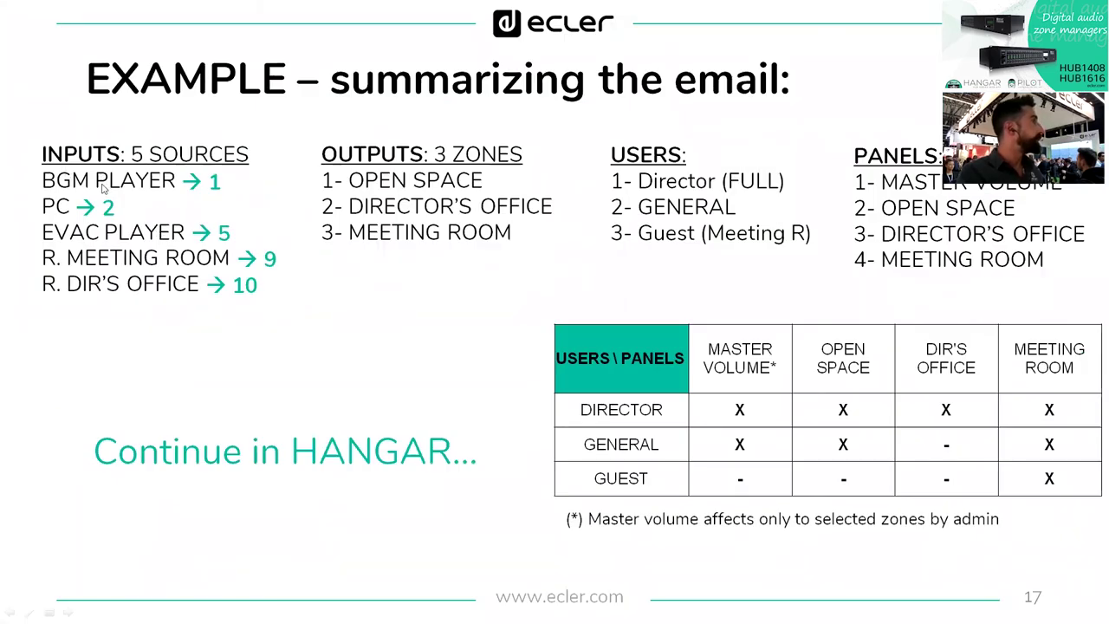
{"action": "key", "text": "alt+Tab"}
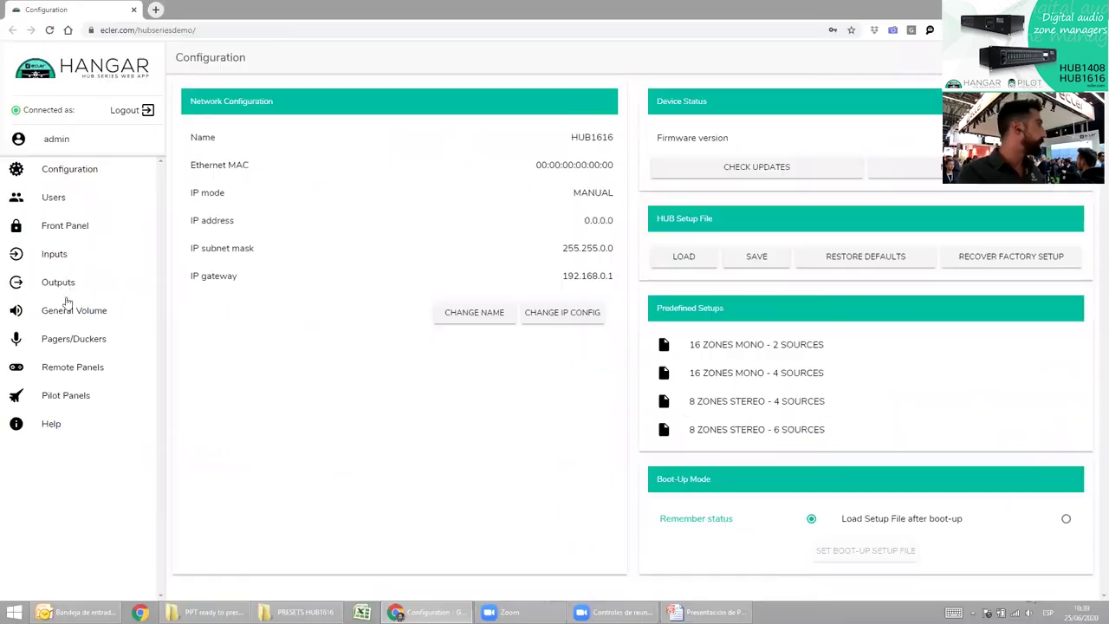
{"action": "left_click", "coordinate": [59, 256]}
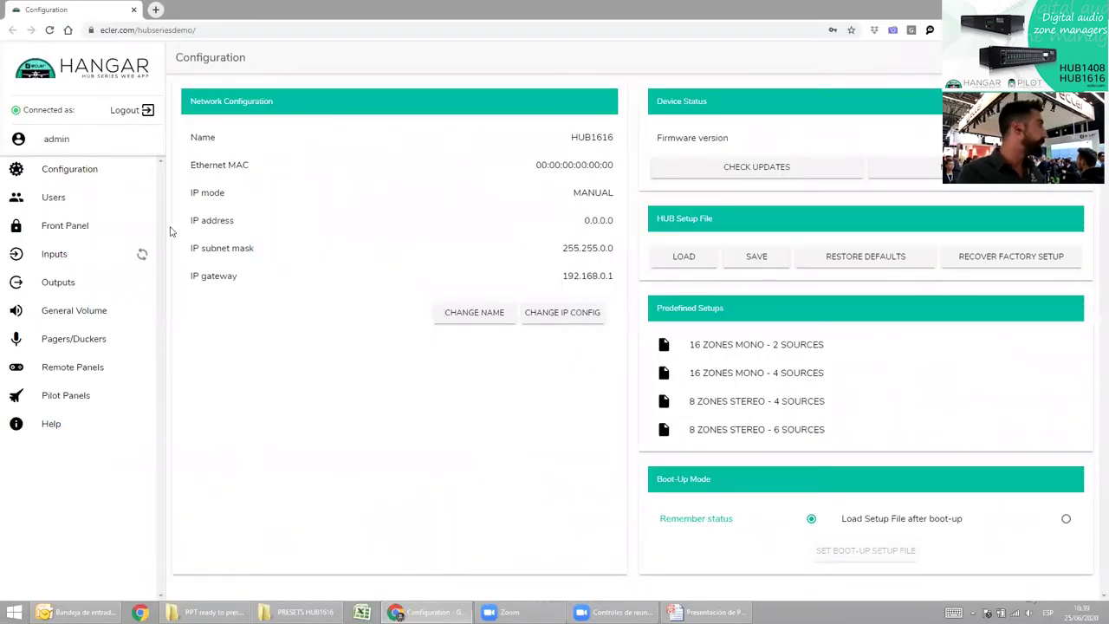
{"action": "key", "text": "alt+Tab"}
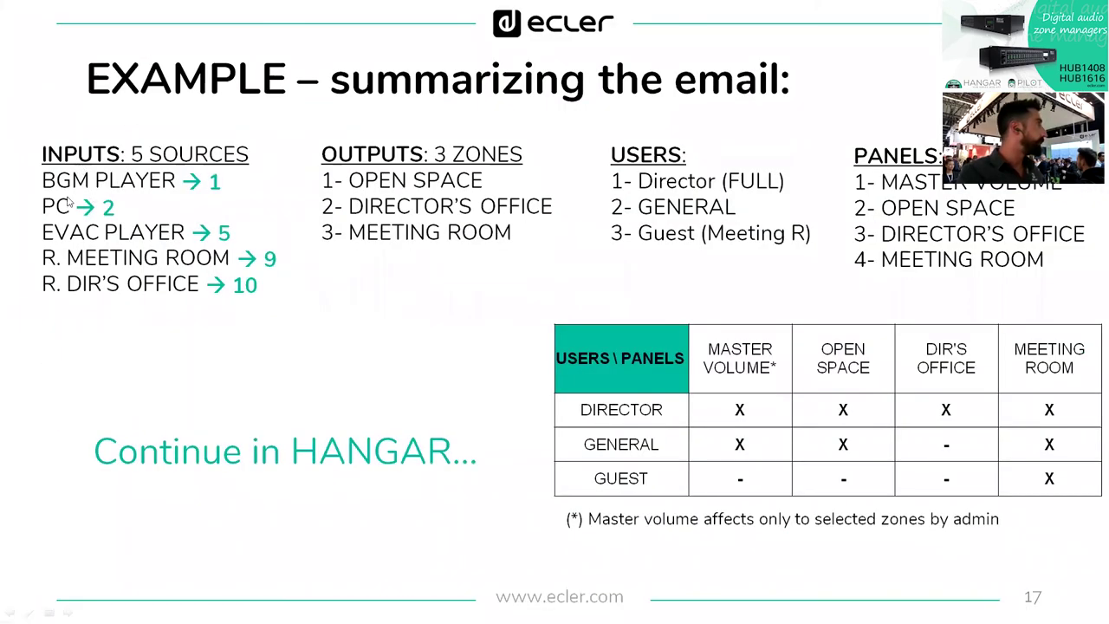
{"action": "key", "text": "alt+Tab"}
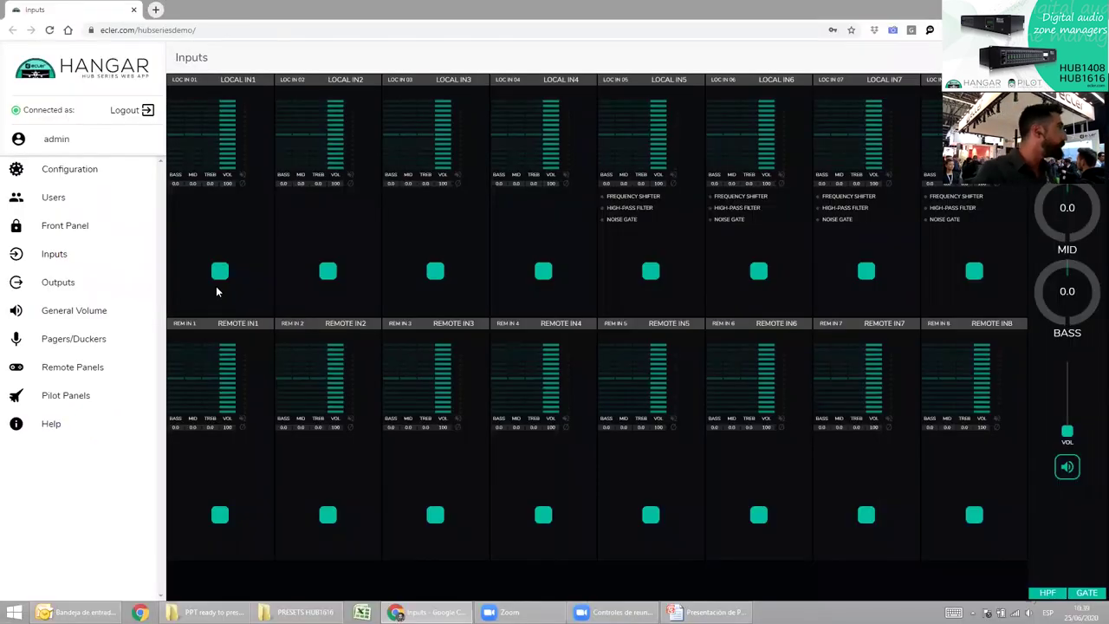
Rename local input 1 from LOCAL IN1 to BGM SOURCE.
{"action": "left_click", "coordinate": [220, 277]}
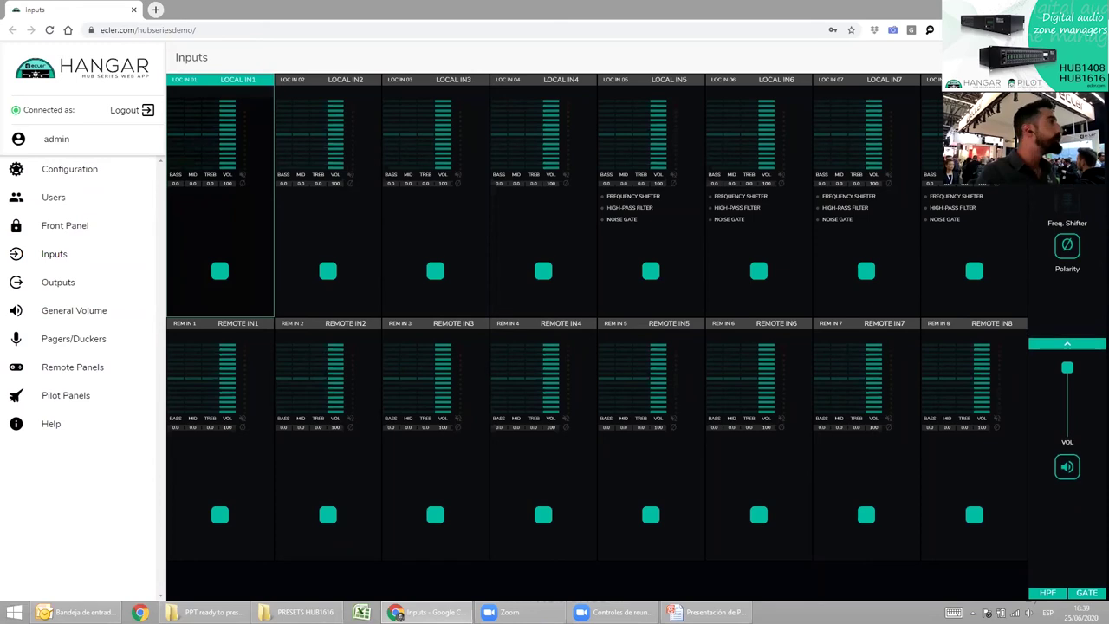
{"action": "left_click", "coordinate": [237, 79]}
{"action": "triple_click", "coordinate": [523, 325]}
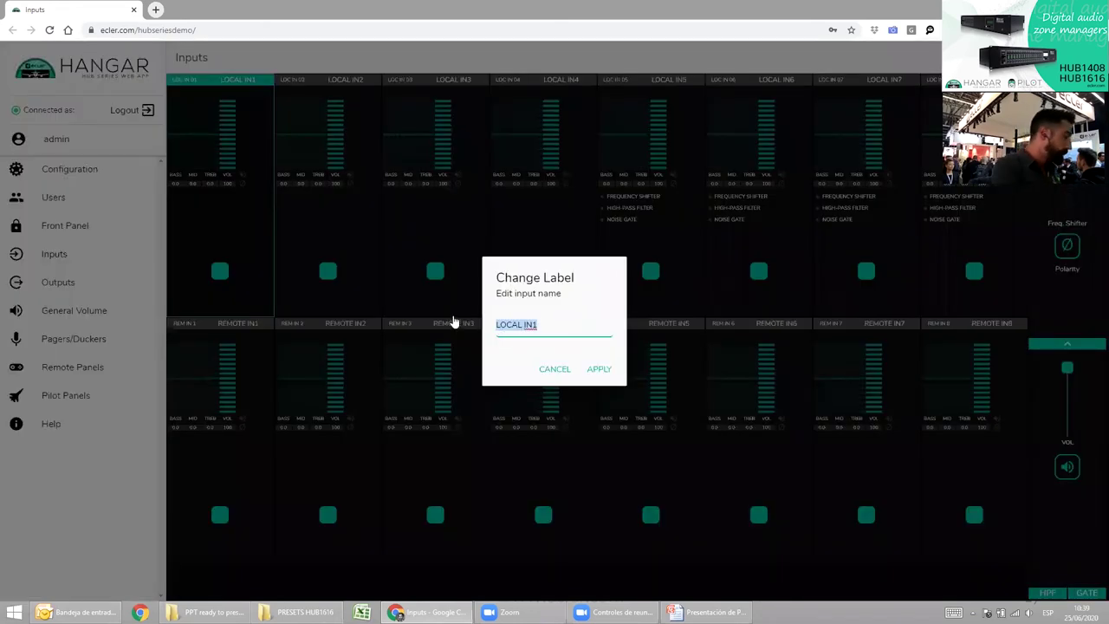
{"action": "type", "text": "BGM"}
{"action": "key", "text": "BackSpace"}
{"action": "type", "text": "SPO"}
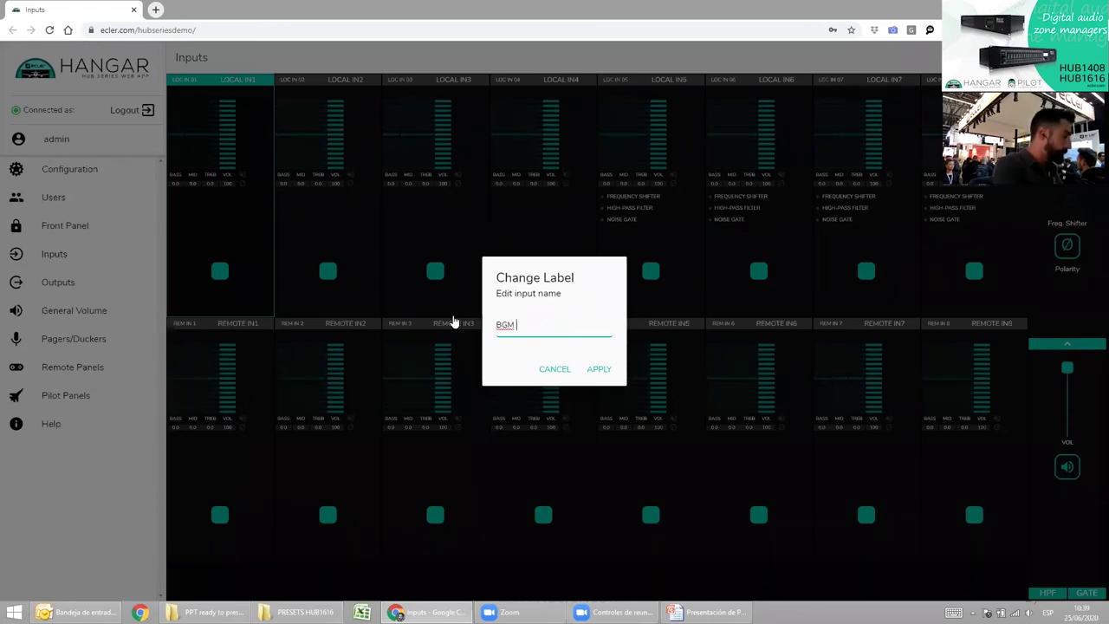
{"action": "type", "text": "OURCE"}
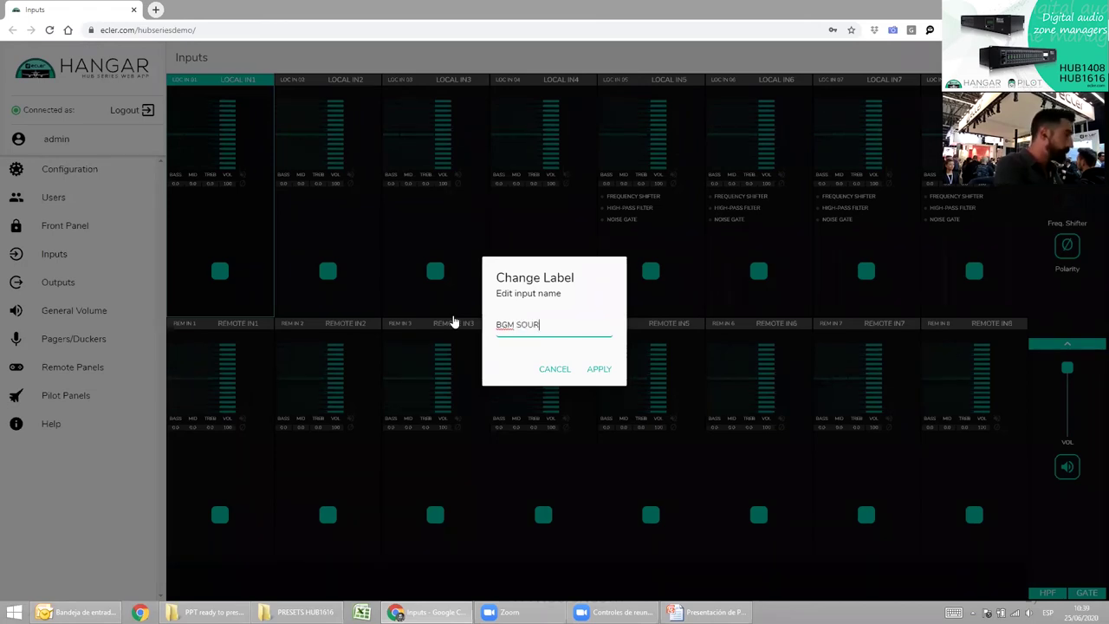
{"action": "key", "text": "Return"}
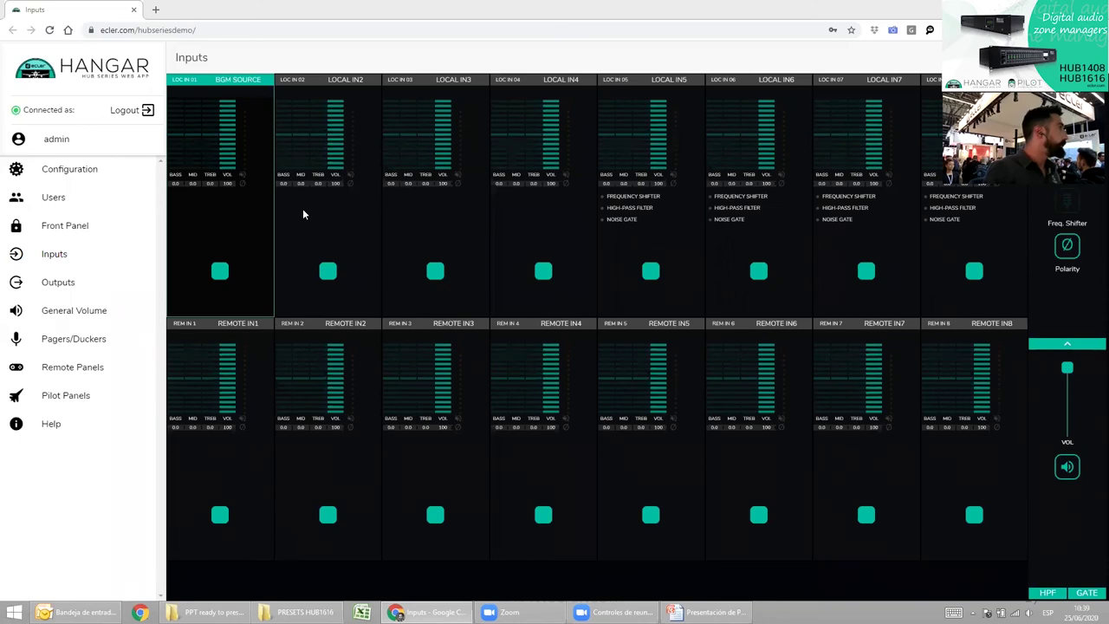
{"action": "key", "text": "alt+Tab"}
{"action": "key", "text": "alt+Tab"}
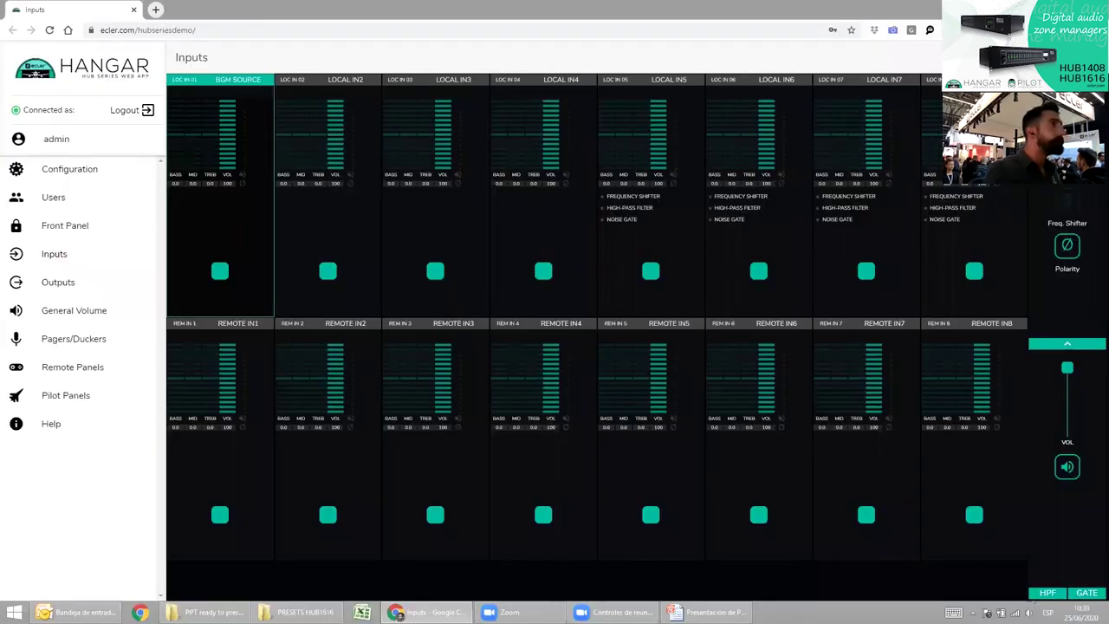
Rename local input 2 to PC and compare against the email summary.
{"action": "left_click", "coordinate": [327, 268]}
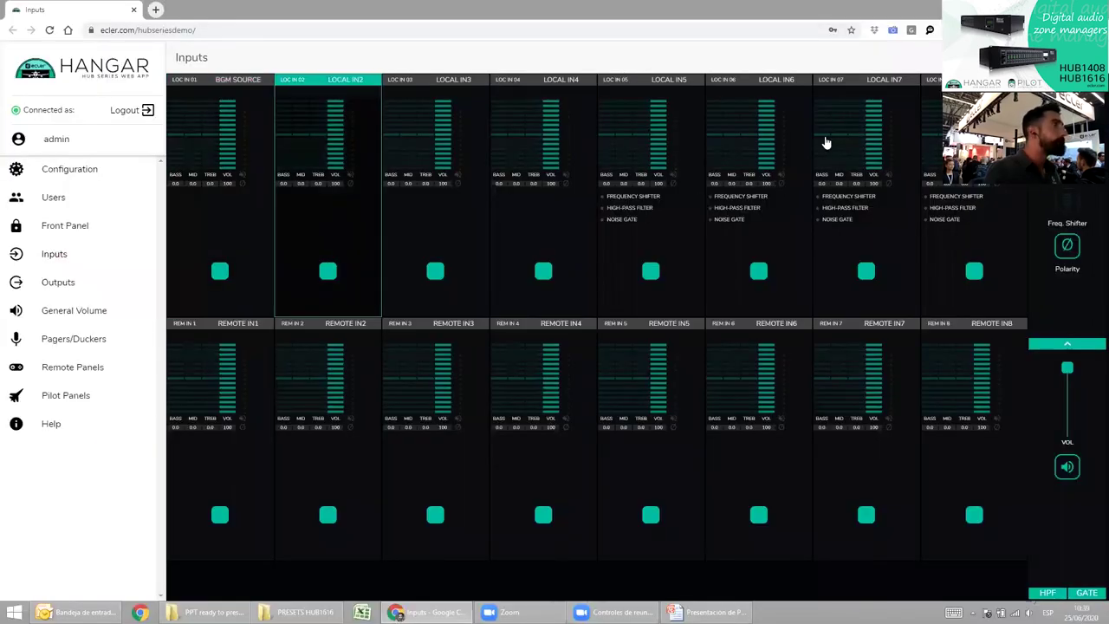
{"action": "double_click", "coordinate": [272, 201]}
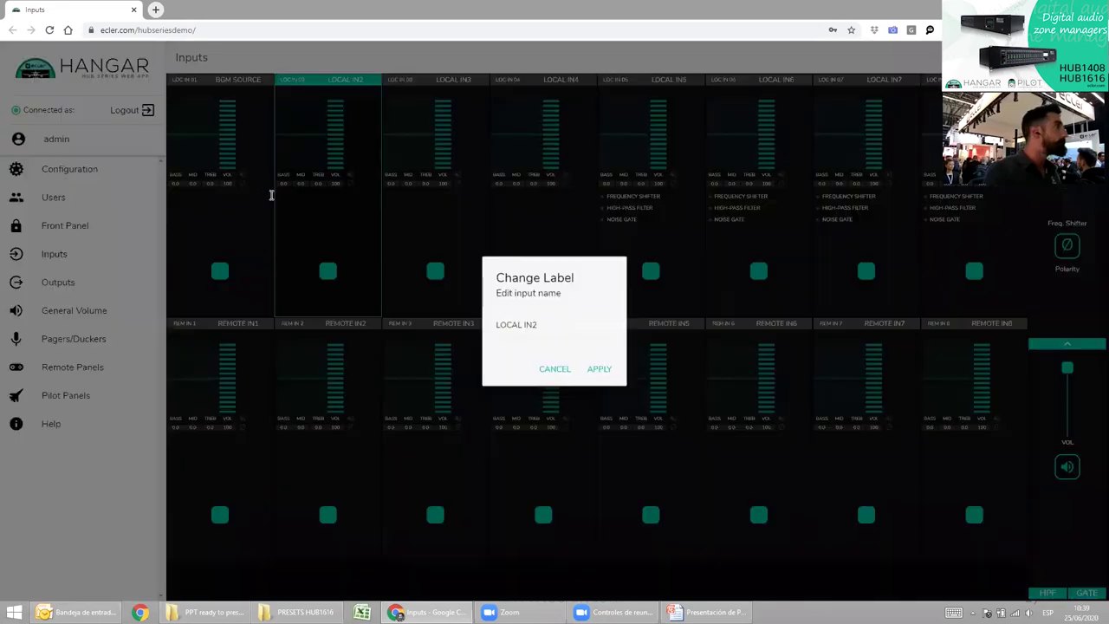
{"action": "left_click", "coordinate": [556, 331]}
{"action": "key", "text": "ctrl+a"}
{"action": "type", "text": "PC"}
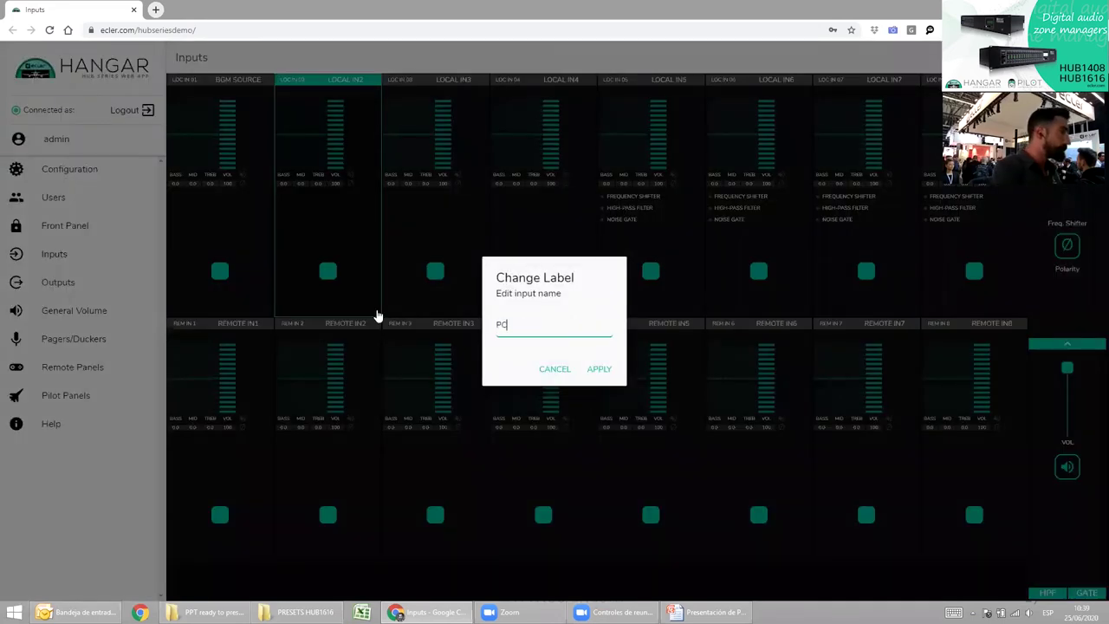
{"action": "key", "text": "Return"}
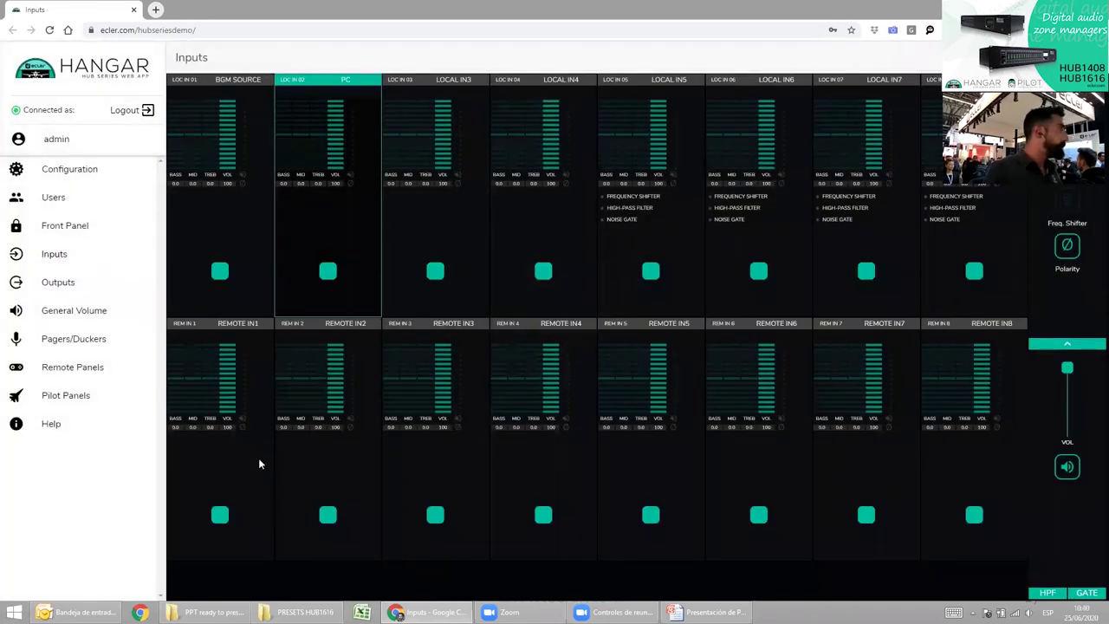
{"action": "key", "text": "alt+Tab"}
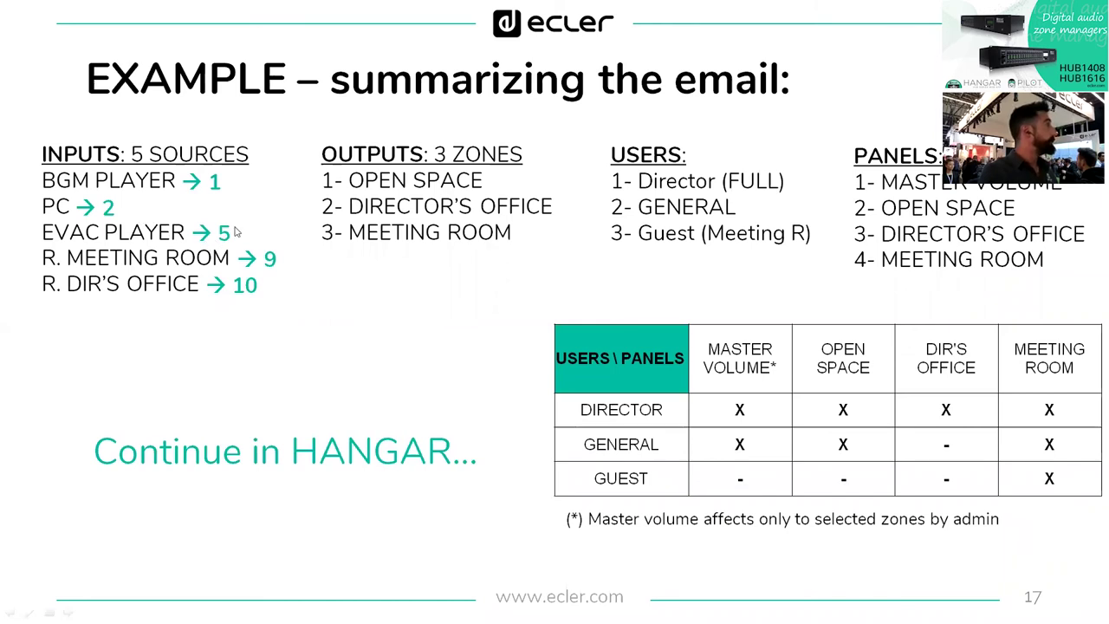
{"action": "key", "text": "alt+Tab"}
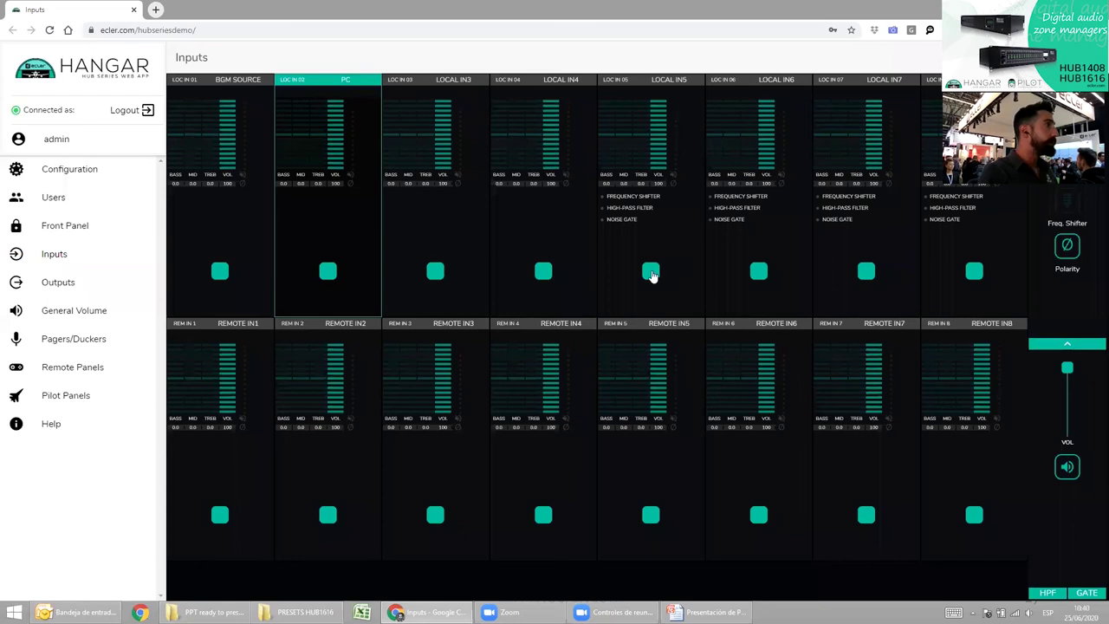
Rename the fifth local input to EVAC PLAYER.
{"action": "left_click", "coordinate": [651, 273]}
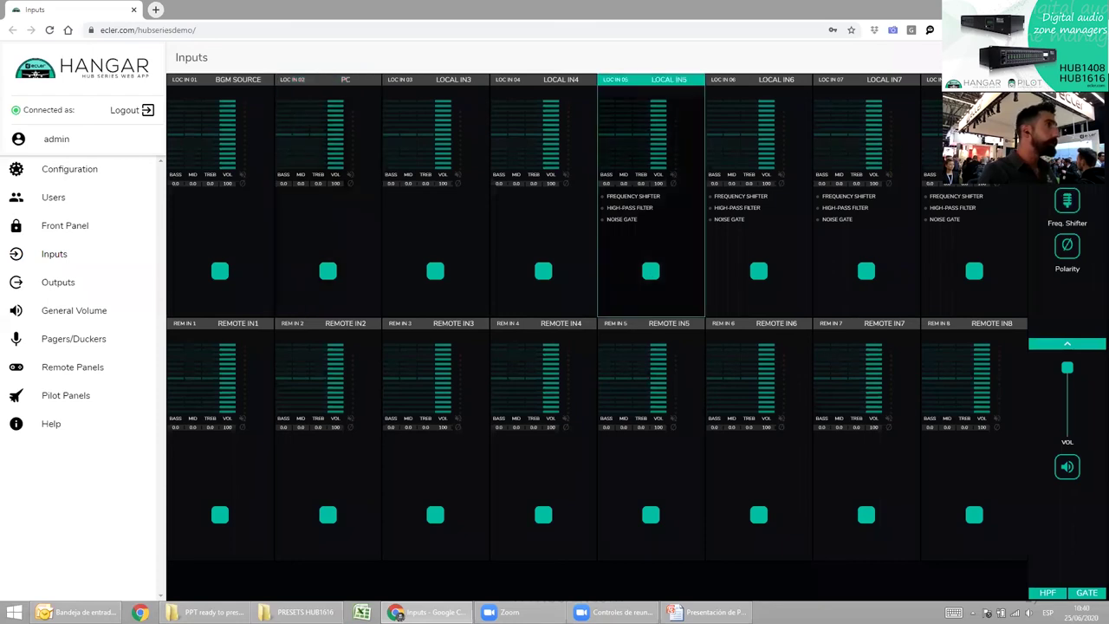
{"action": "type", "text": "EVAC"}
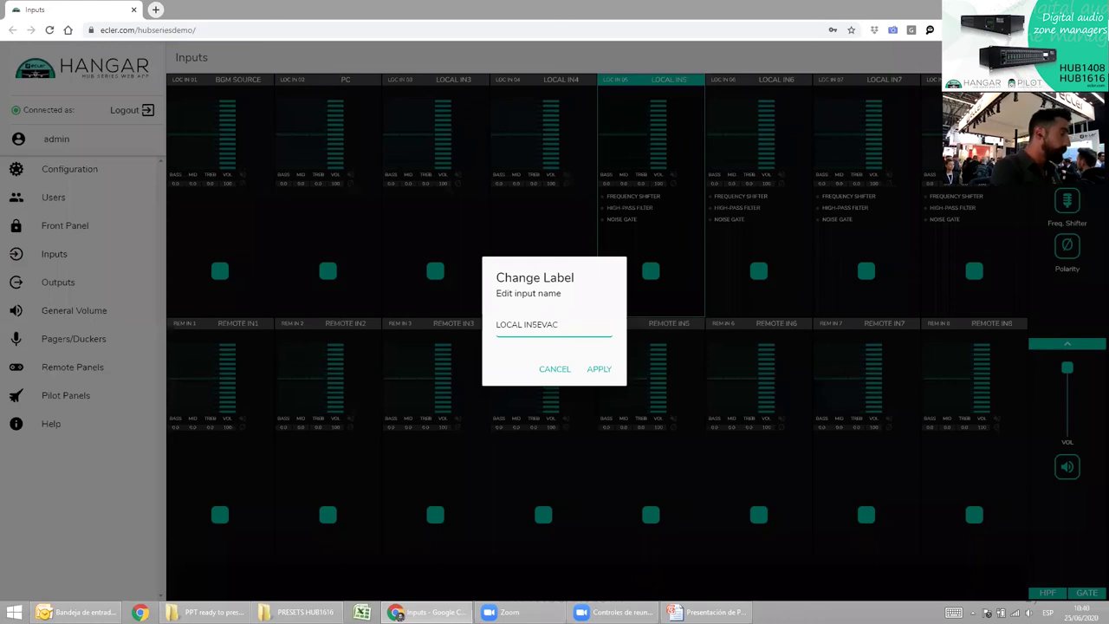
{"action": "key", "text": "ctrl+a"}
{"action": "type", "text": "EVAC"}
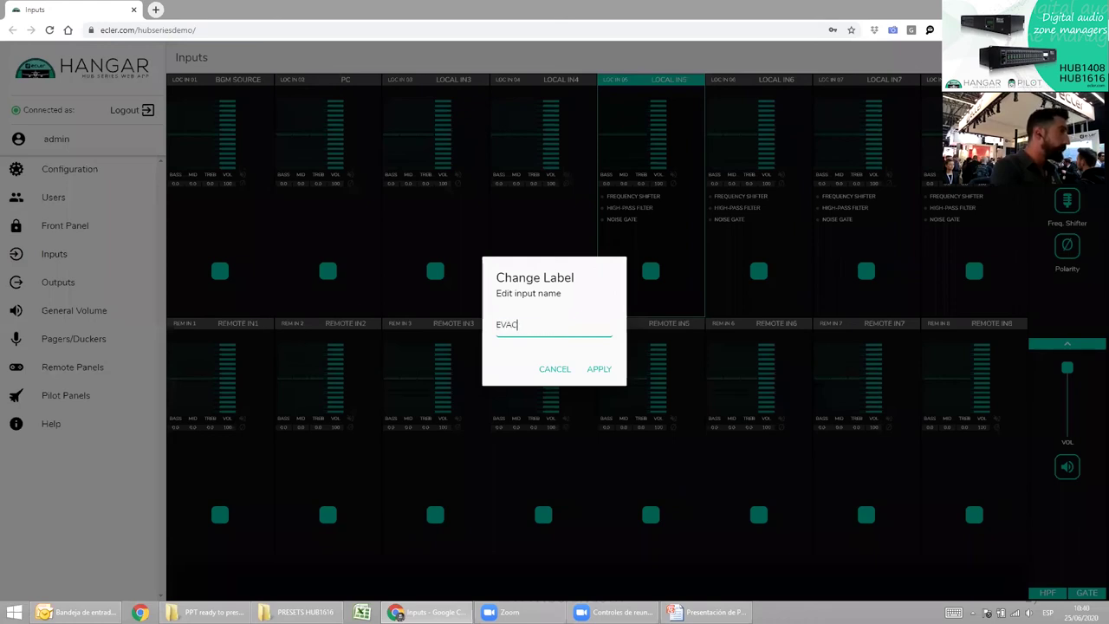
{"action": "type", "text": " PLAYER"}
{"action": "key", "text": "Return"}
{"action": "key", "text": "alt+Tab"}
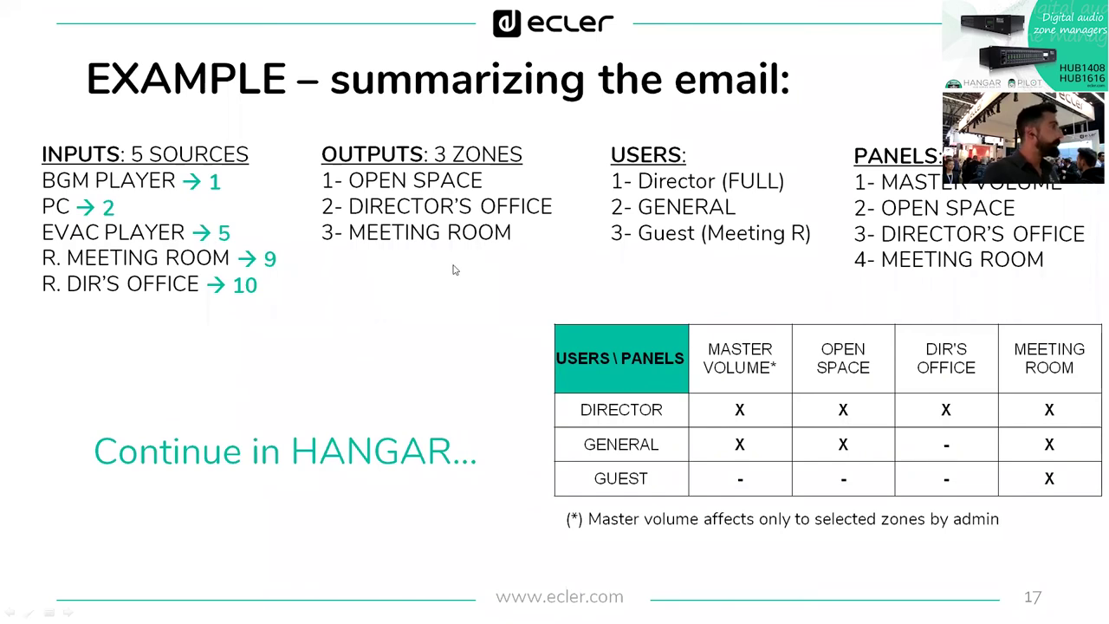
{"action": "key", "text": "alt+Tab"}
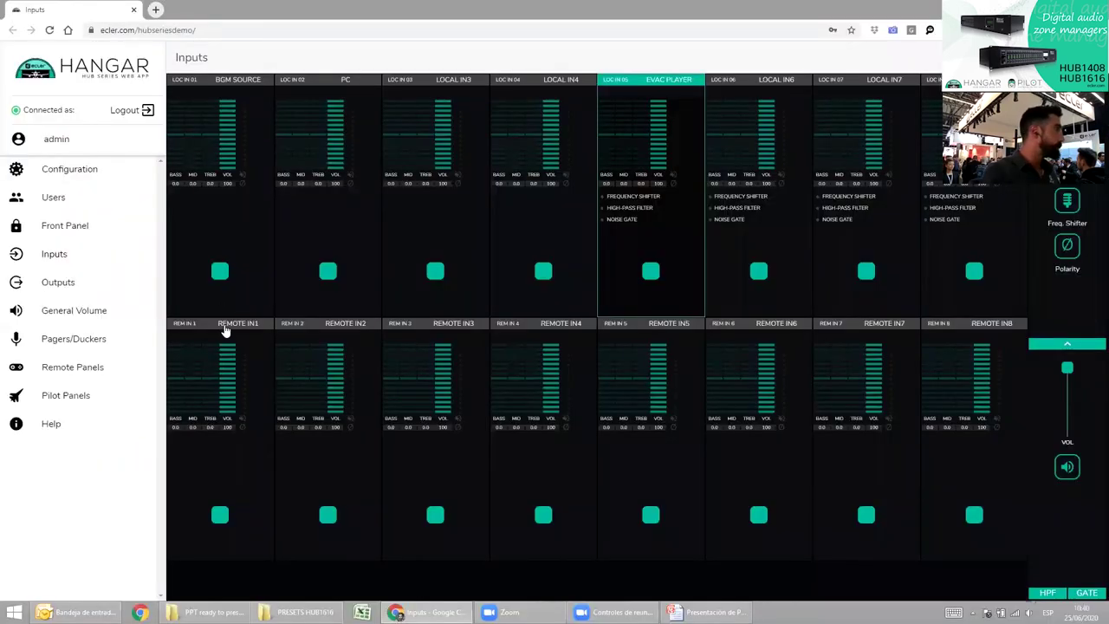
Rename remote input 1 to MEETING ROOM.
{"action": "left_click", "coordinate": [220, 518]}
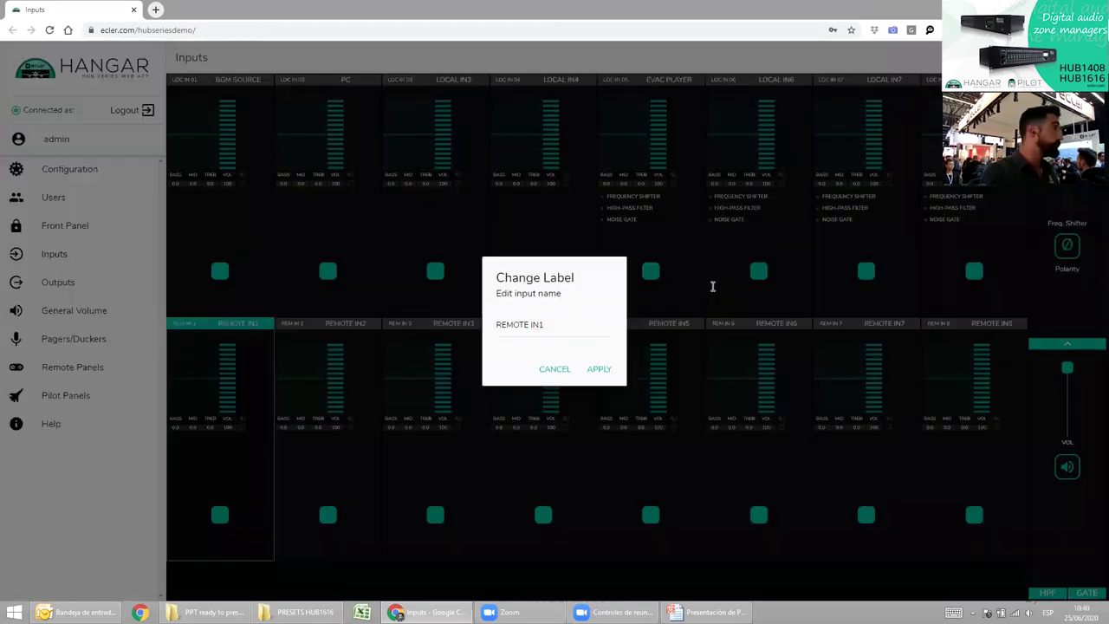
{"action": "left_click_drag", "start_coordinate": [554, 322], "coordinate": [330, 276]}
{"action": "type", "text": "MEETING ROOM"}
{"action": "key", "text": "Return"}
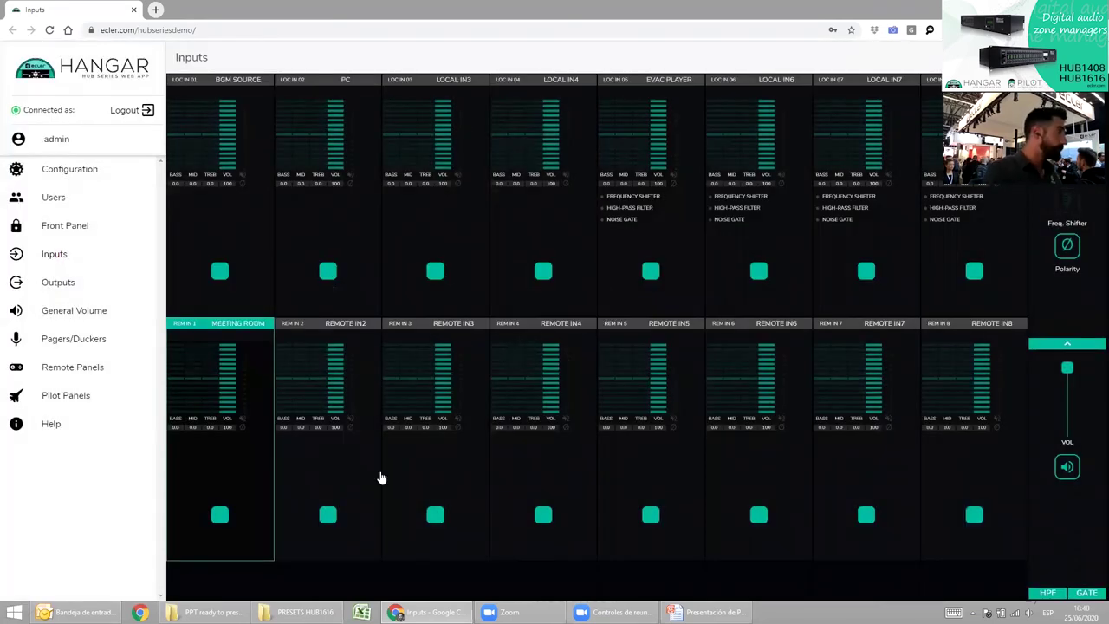
Rename remote input 2 to DIRECTOR'S OFFICE.
{"action": "left_click", "coordinate": [334, 517]}
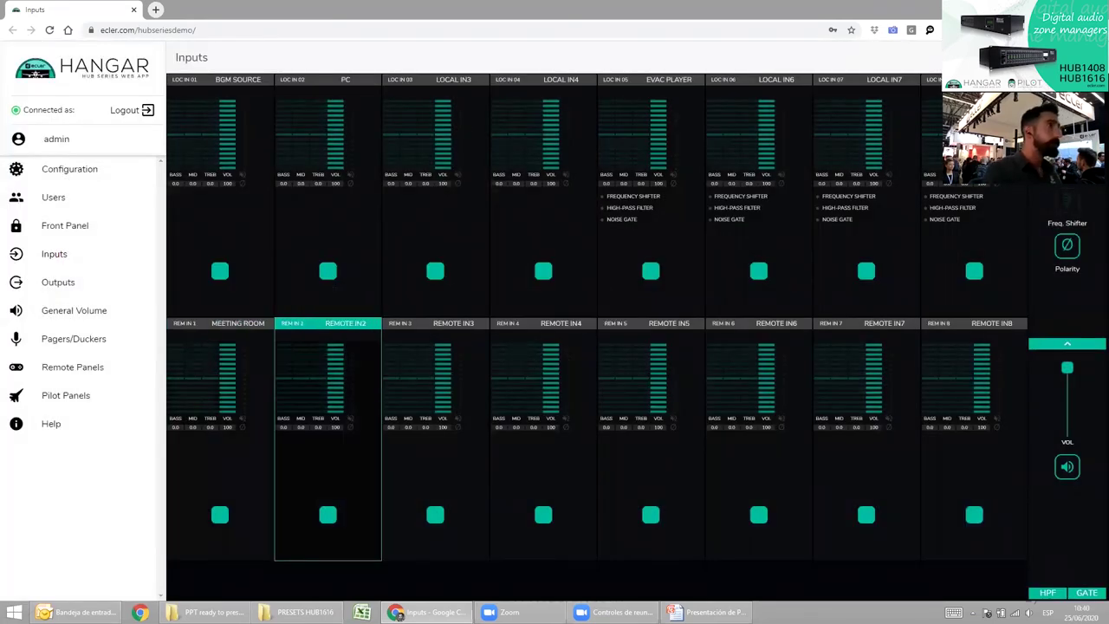
{"action": "key", "text": "Return"}
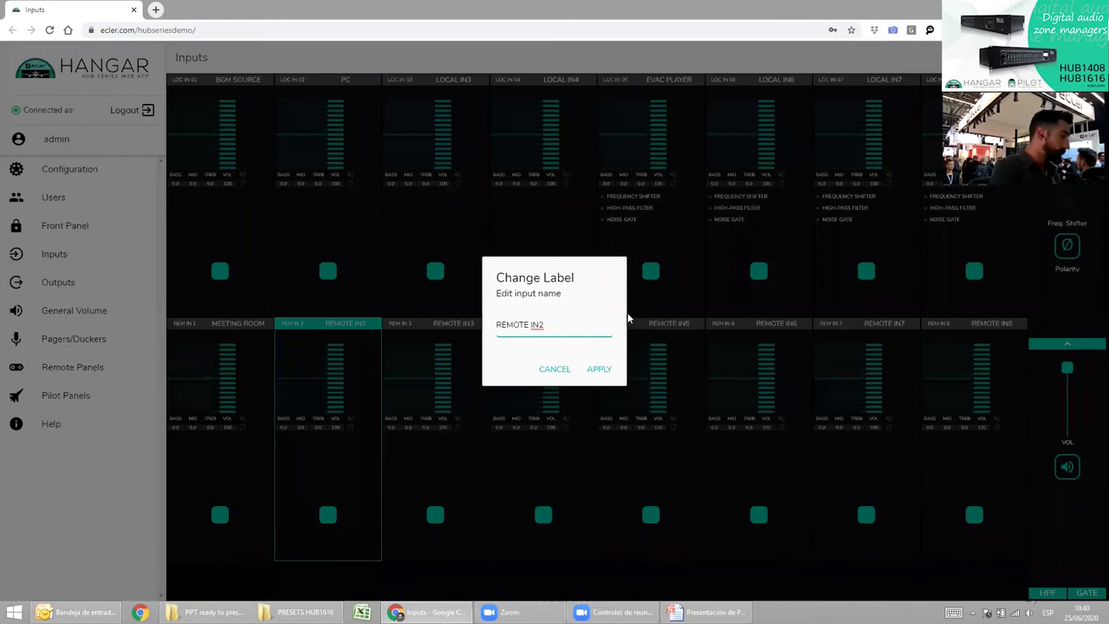
{"action": "type", "text": "DIRECTOR'S"}
{"action": "key", "text": "BackSpace"}
{"action": "key", "text": "BackSpace"}
{"action": "type", "text": "OFFICE"}
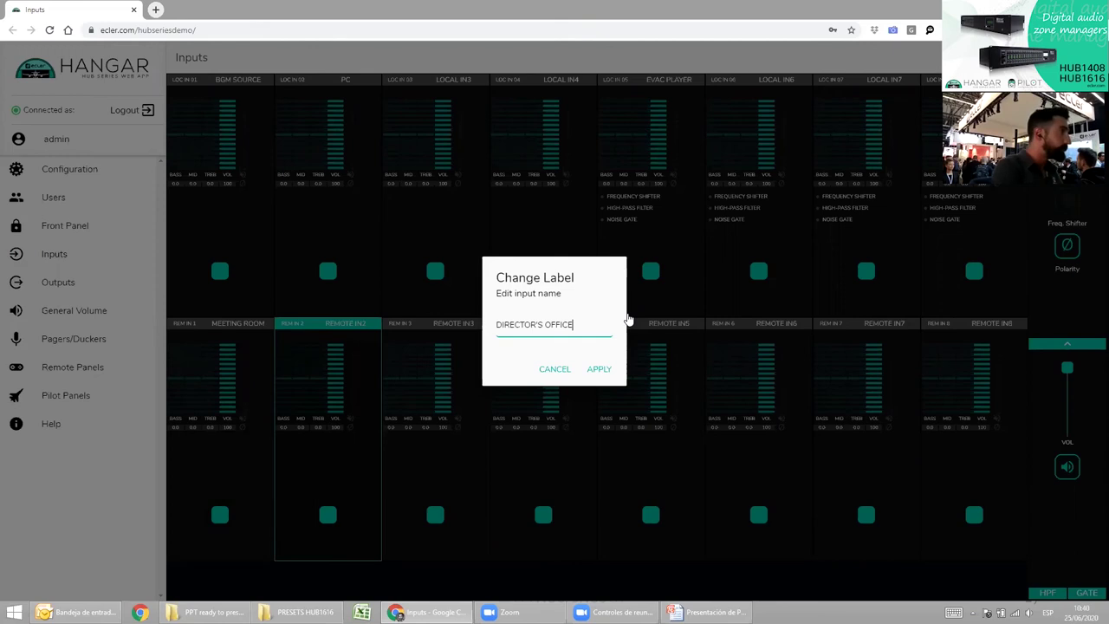
{"action": "key", "text": "Return"}
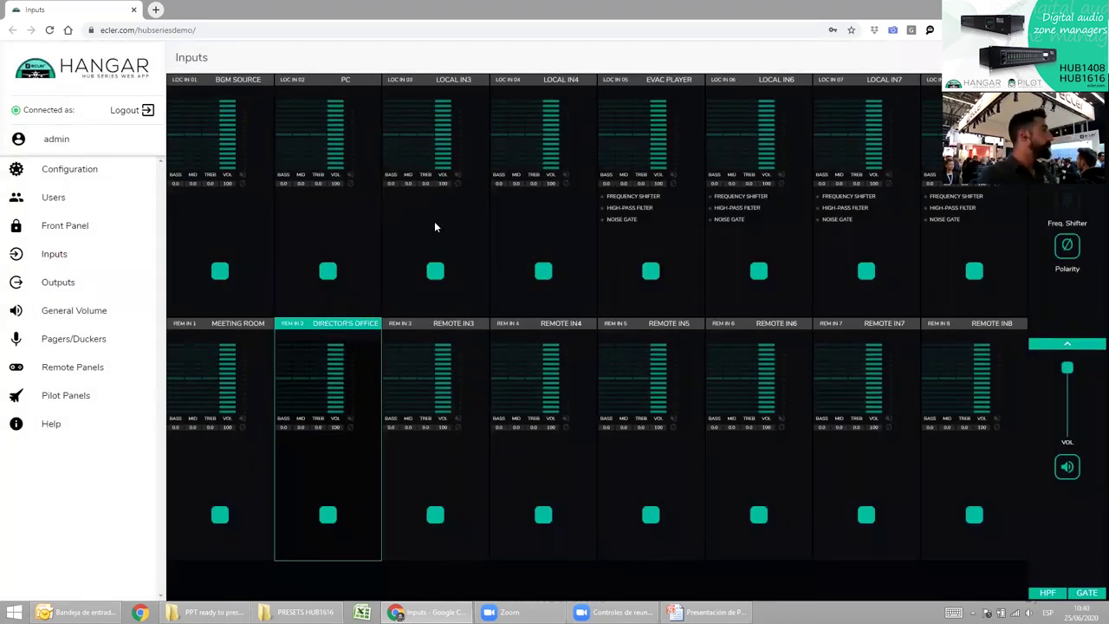
On the Outputs page, rename OUT1 to OPEN SPACE.
{"action": "left_click", "coordinate": [59, 287]}
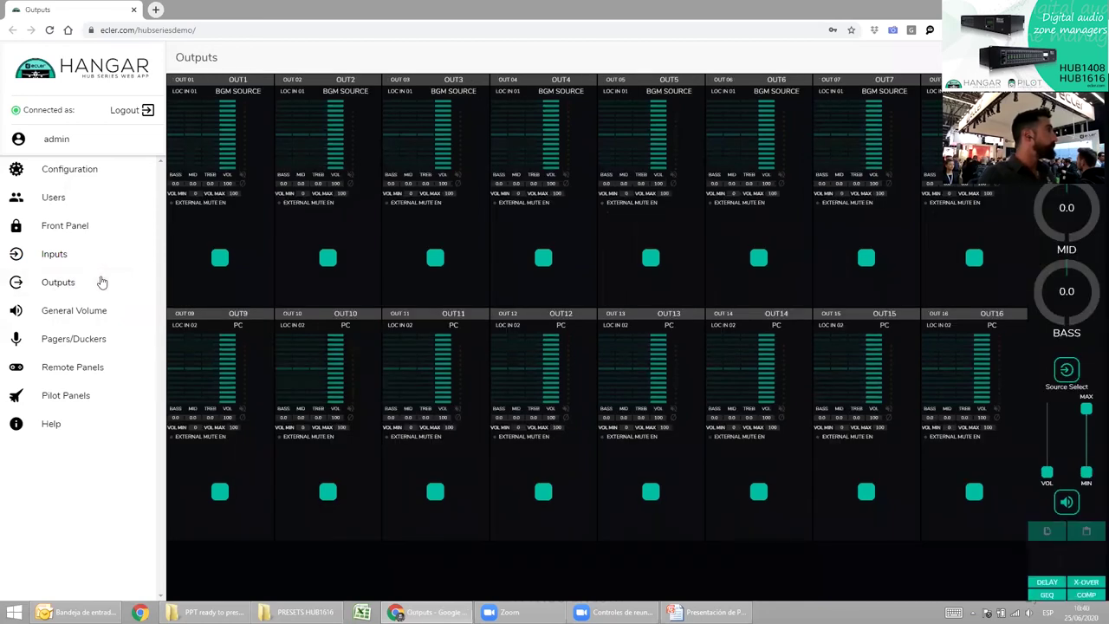
{"action": "key", "text": "alt+Tab"}
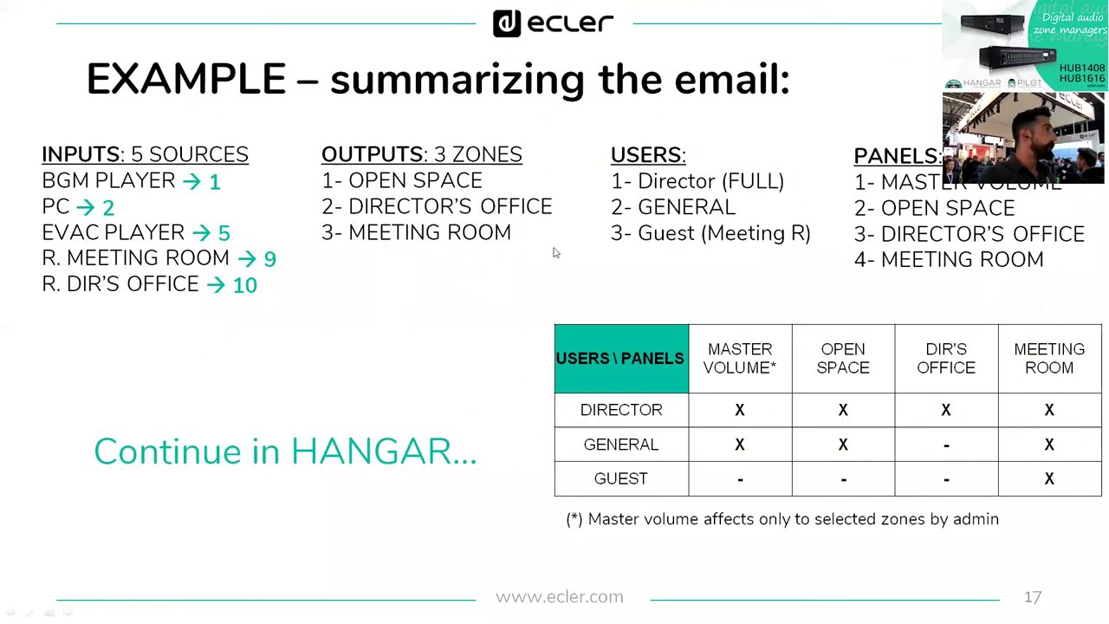
{"action": "key", "text": "alt+Tab"}
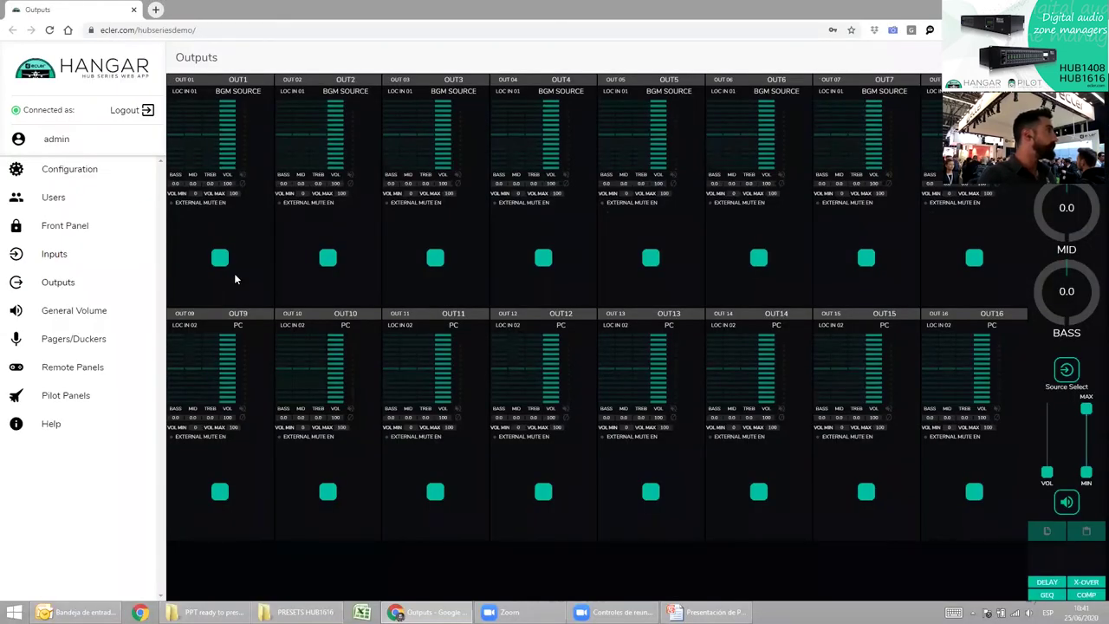
{"action": "left_click", "coordinate": [234, 279]}
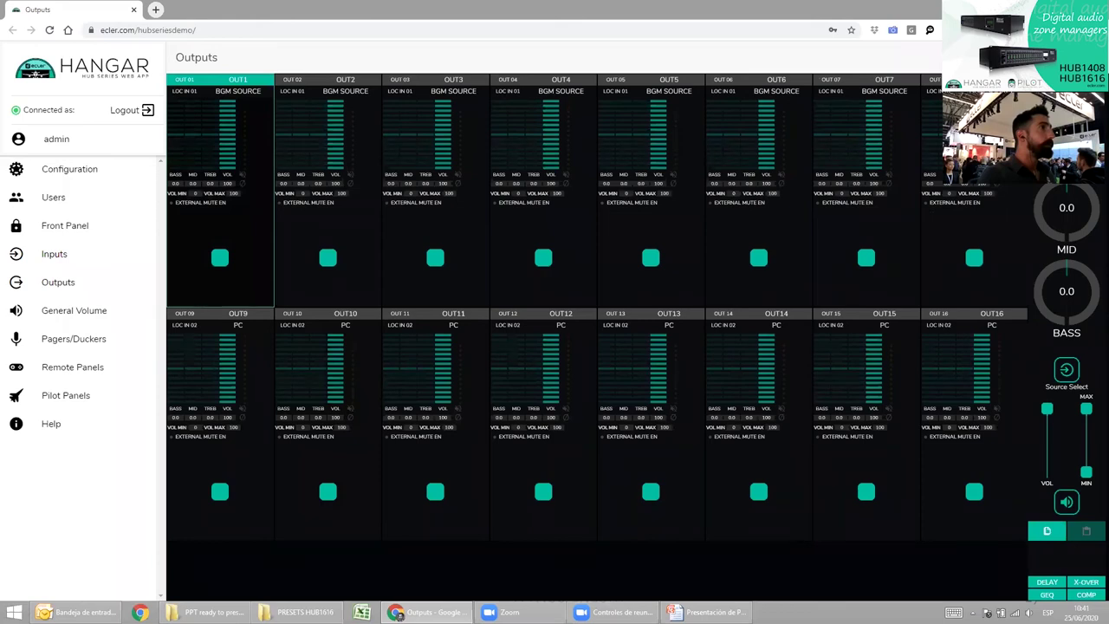
{"action": "key", "text": "ctrl+a"}
{"action": "type", "text": "OPEN SPACE"}
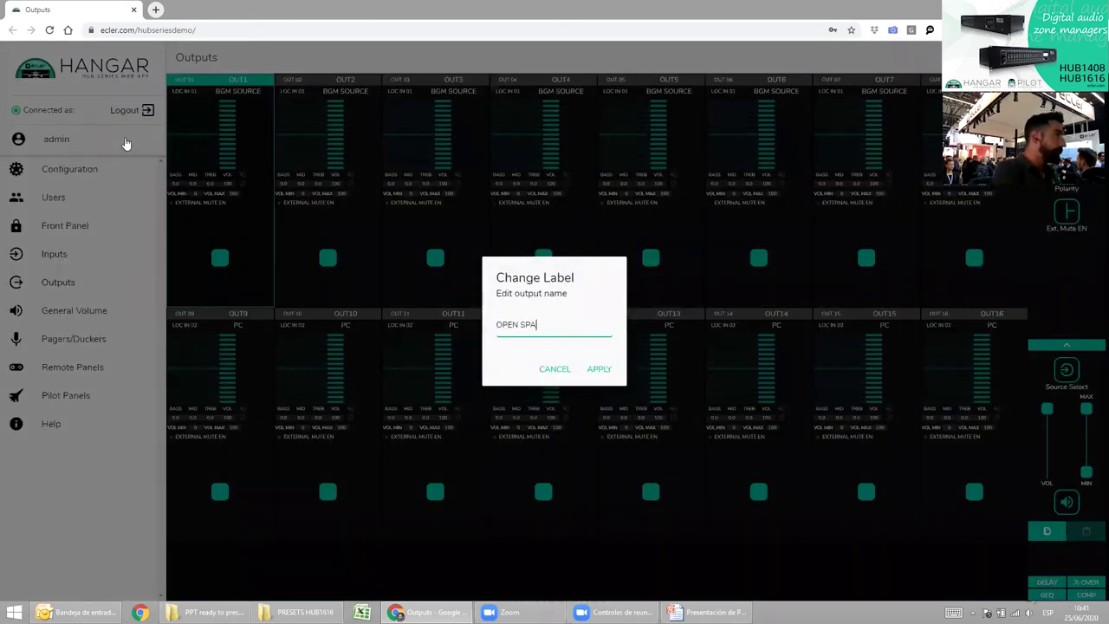
{"action": "key", "text": "Return"}
Rename OUT2 to DIRECTOR'S OFFICE.
{"action": "left_click", "coordinate": [329, 264]}
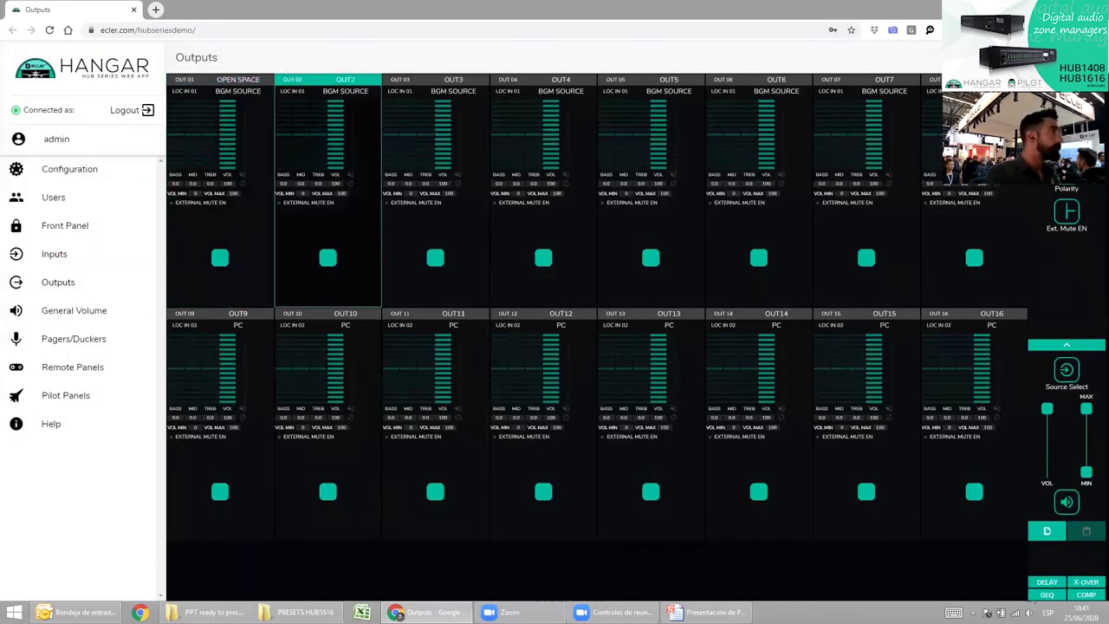
{"action": "double_click", "coordinate": [329, 260]}
{"action": "double_click", "coordinate": [539, 331]}
{"action": "type", "text": "DIRECTOR'S OFFICE"}
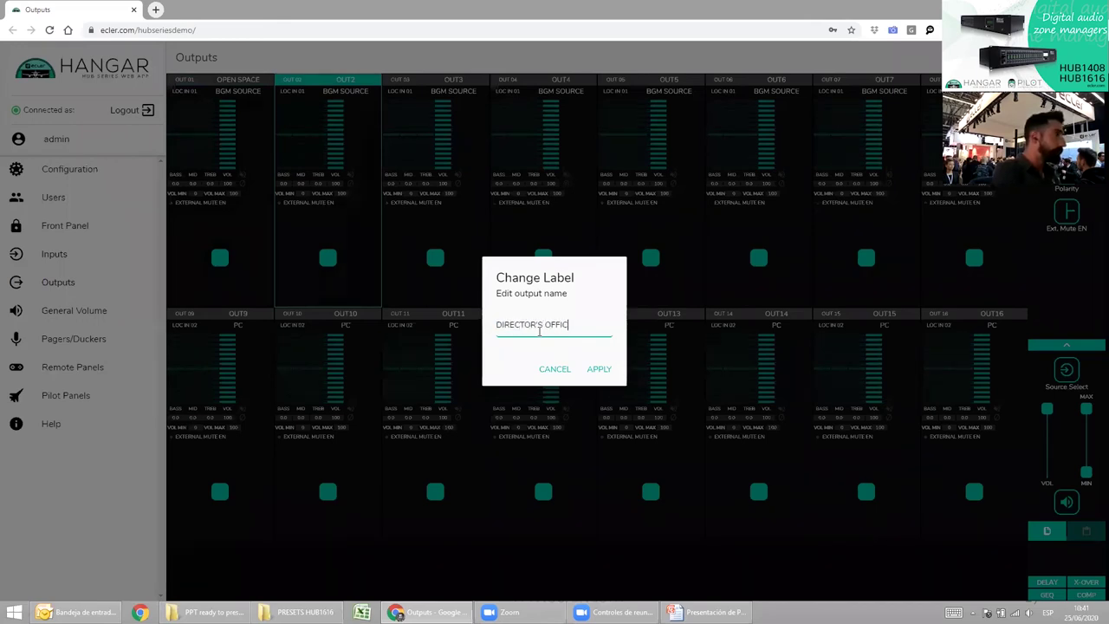
{"action": "key", "text": "Return"}
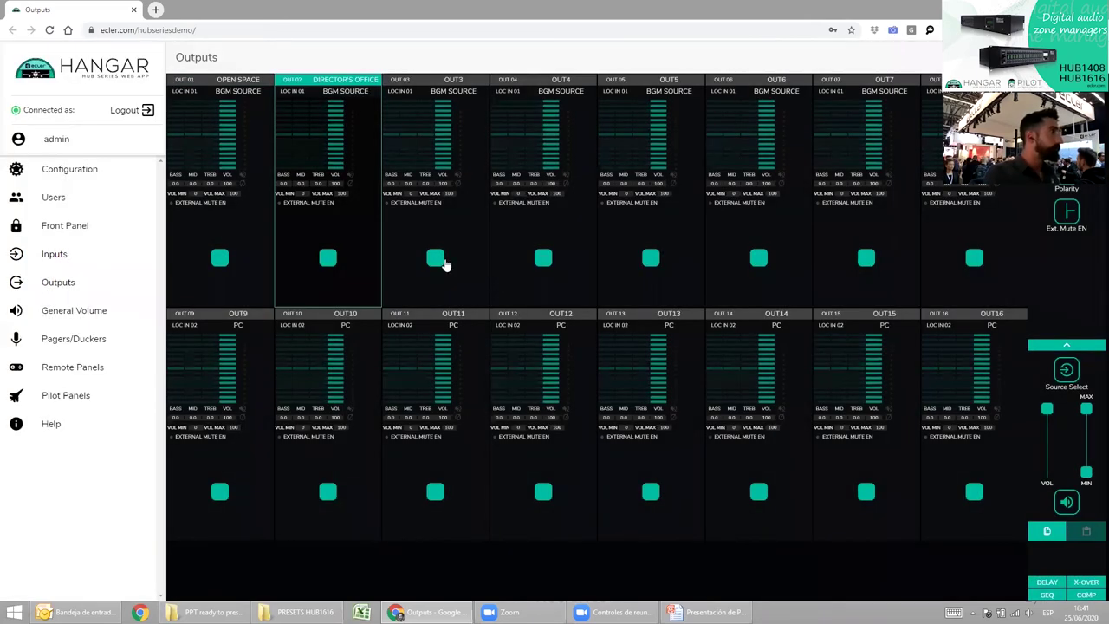
Rename OUT3 to MEETING ROOM.
{"action": "left_click", "coordinate": [445, 263]}
{"action": "left_click", "coordinate": [386, 102]}
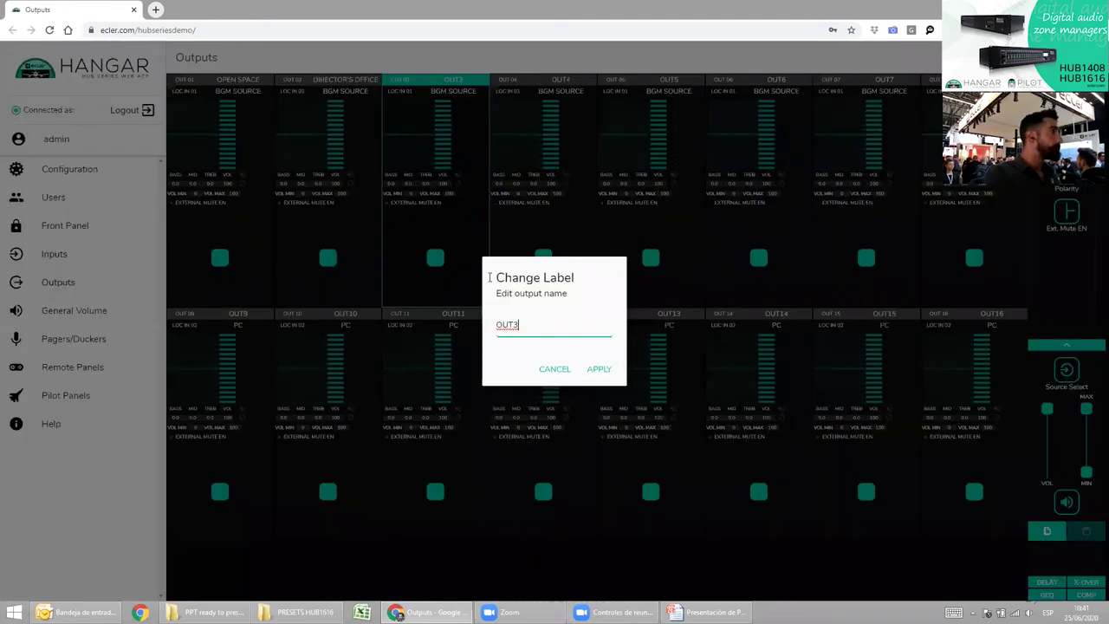
{"action": "key", "text": "ctrl+a"}
{"action": "type", "text": "MEETING ROO"}
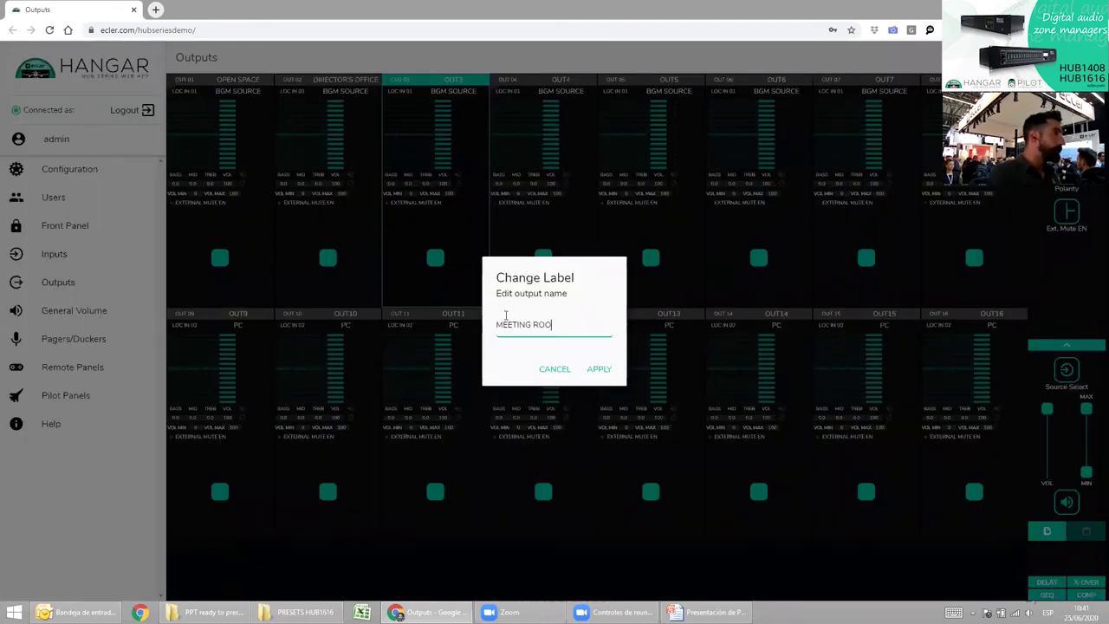
{"action": "key", "text": "alt+Tab"}
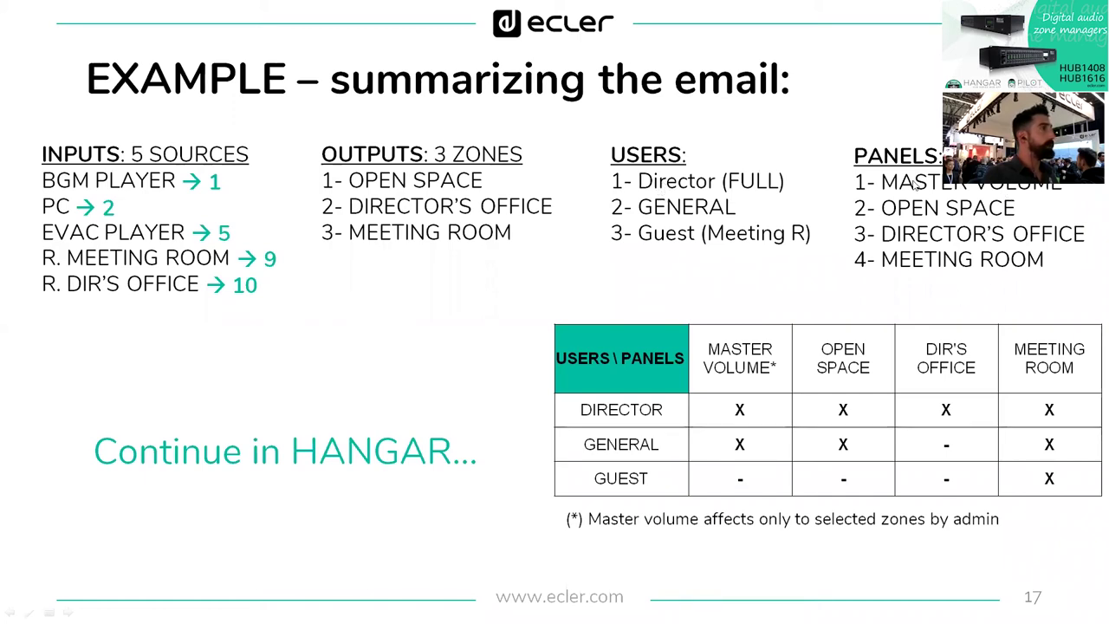
{"action": "key", "text": "alt+Tab"}
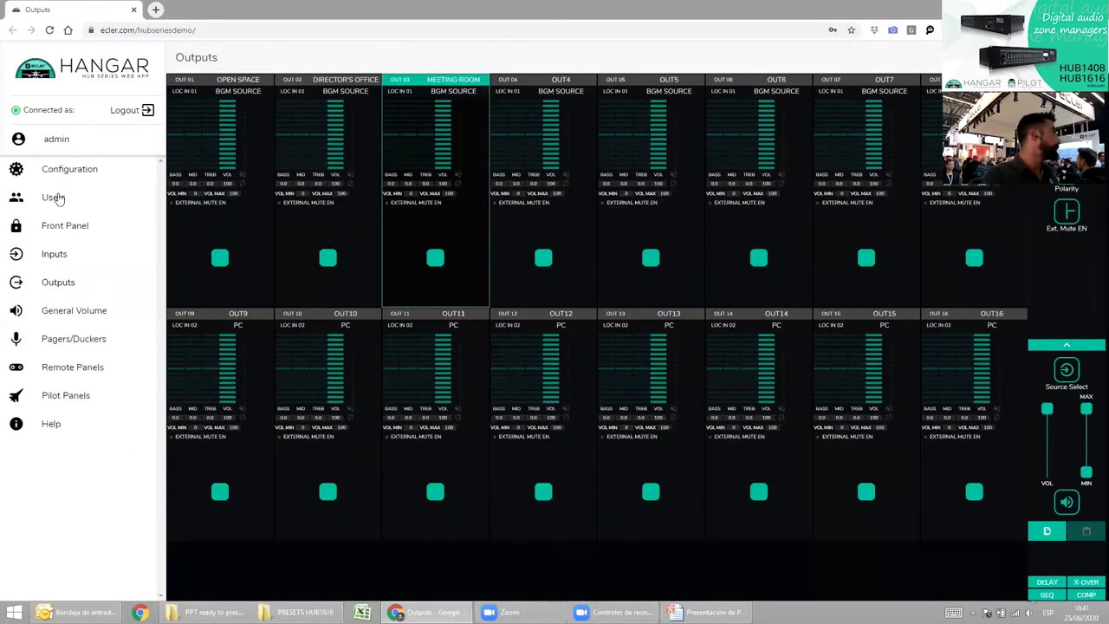
Edit User1 on the Users page and name it DIRECTOR.
{"action": "left_click", "coordinate": [53, 198]}
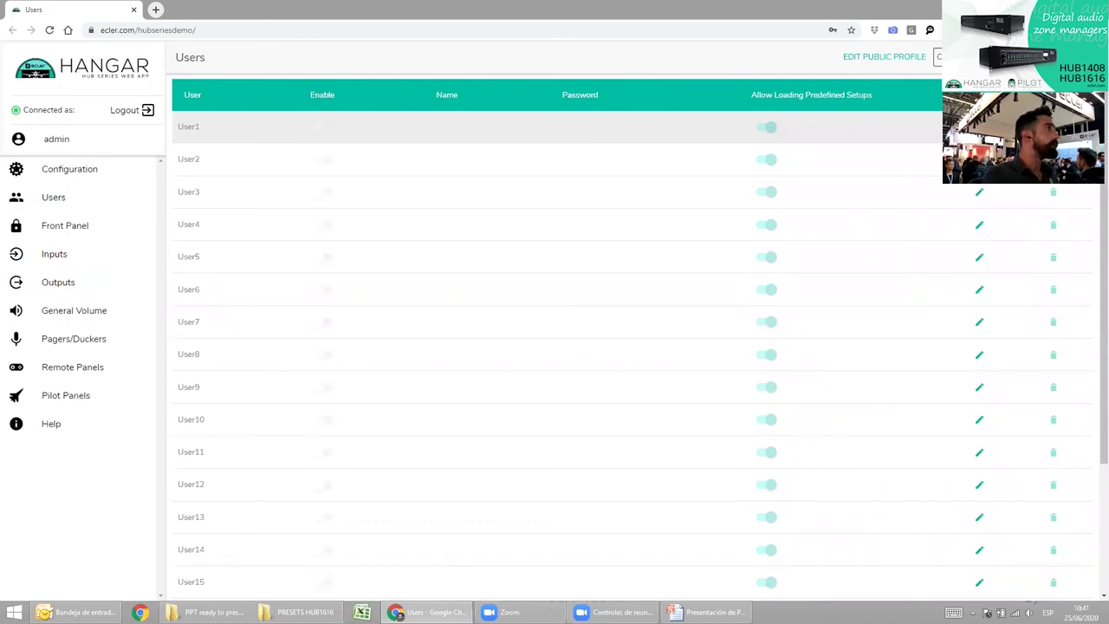
{"action": "left_click", "coordinate": [978, 127]}
{"action": "key", "text": "ctrl+a"}
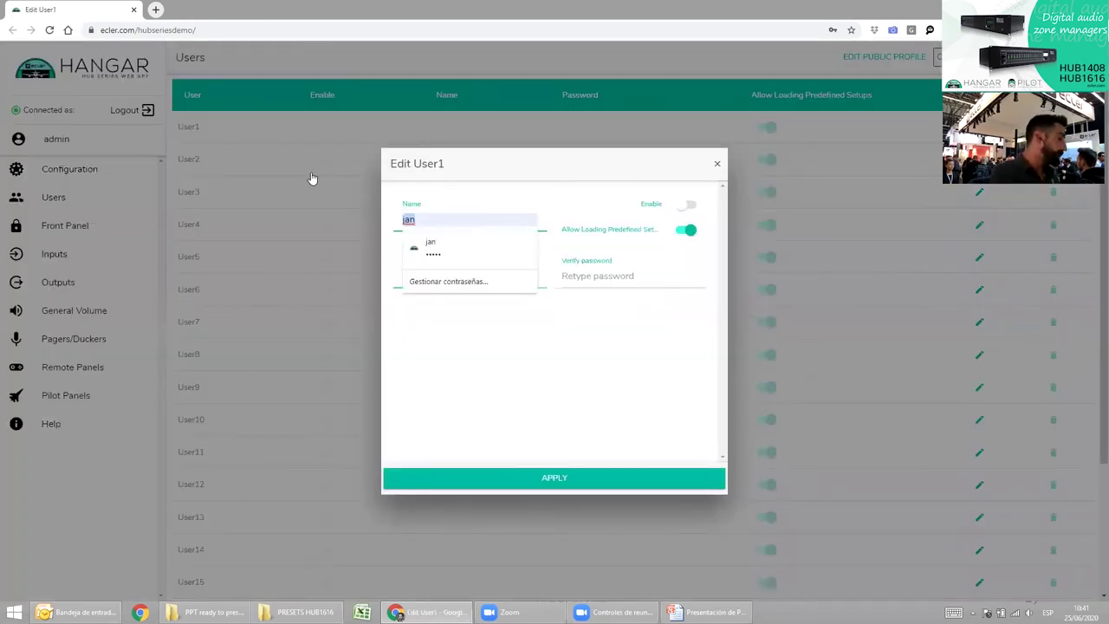
{"action": "type", "text": "dIRECTOR"}
{"action": "key", "text": "Tab"}
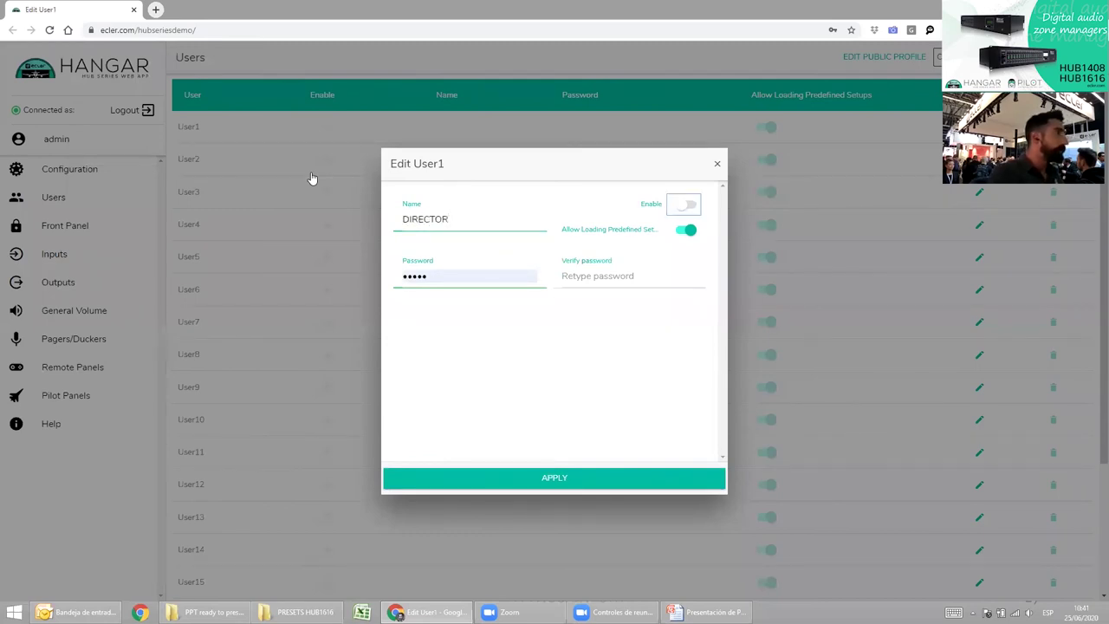
Enable User1 and toggle the predefined setup loading option off and back on.
{"action": "left_click", "coordinate": [683, 205]}
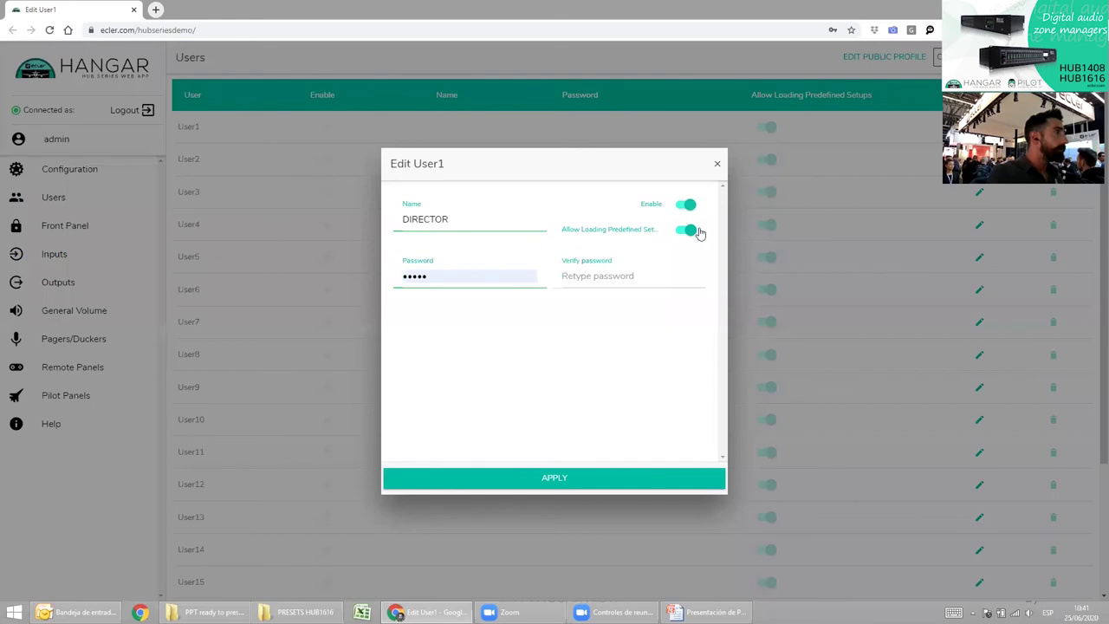
{"action": "left_click", "coordinate": [688, 236]}
{"action": "left_click", "coordinate": [686, 234]}
{"action": "left_click", "coordinate": [690, 235]}
{"action": "left_click", "coordinate": [687, 235]}
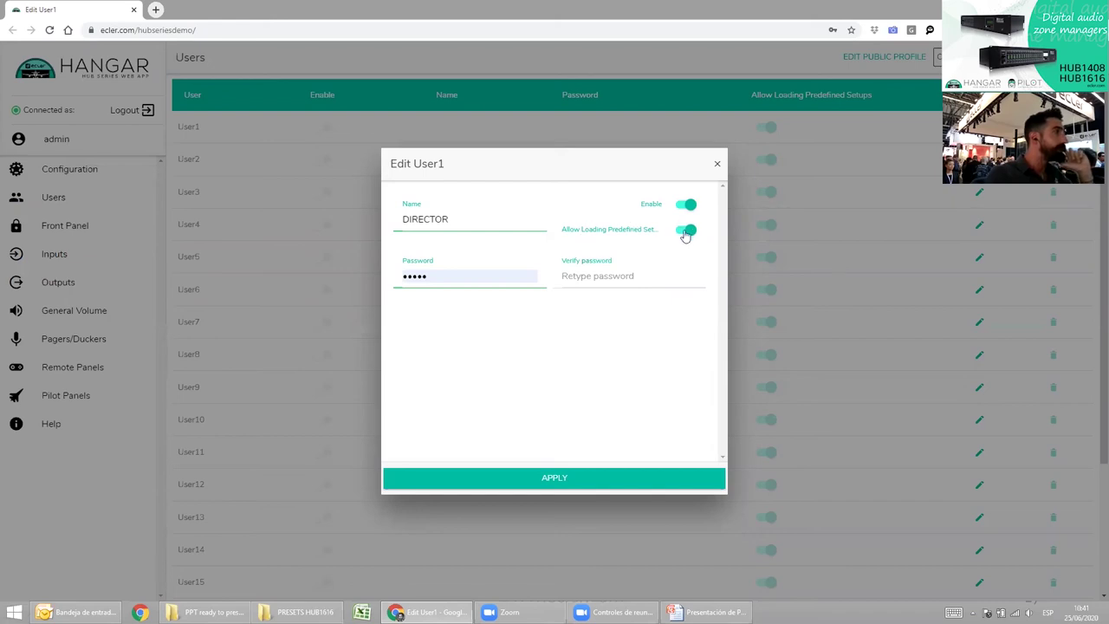
Turn off predefined setup loading, set and verify User1's password, and apply.
{"action": "left_click", "coordinate": [689, 234]}
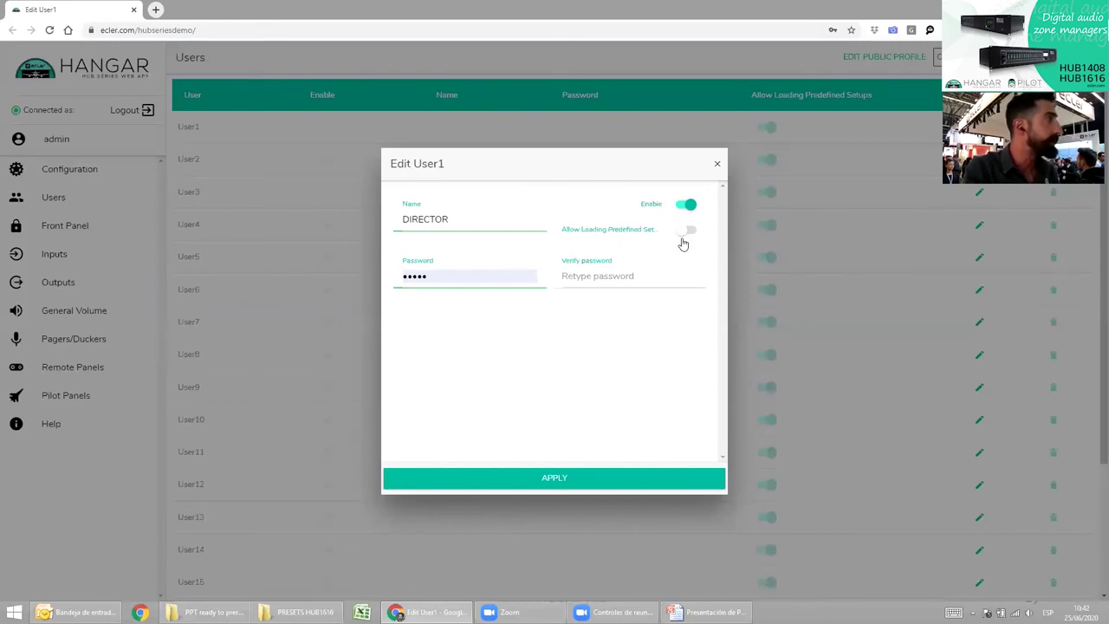
{"action": "double_click", "coordinate": [408, 277]}
{"action": "type", "text": "12345"}
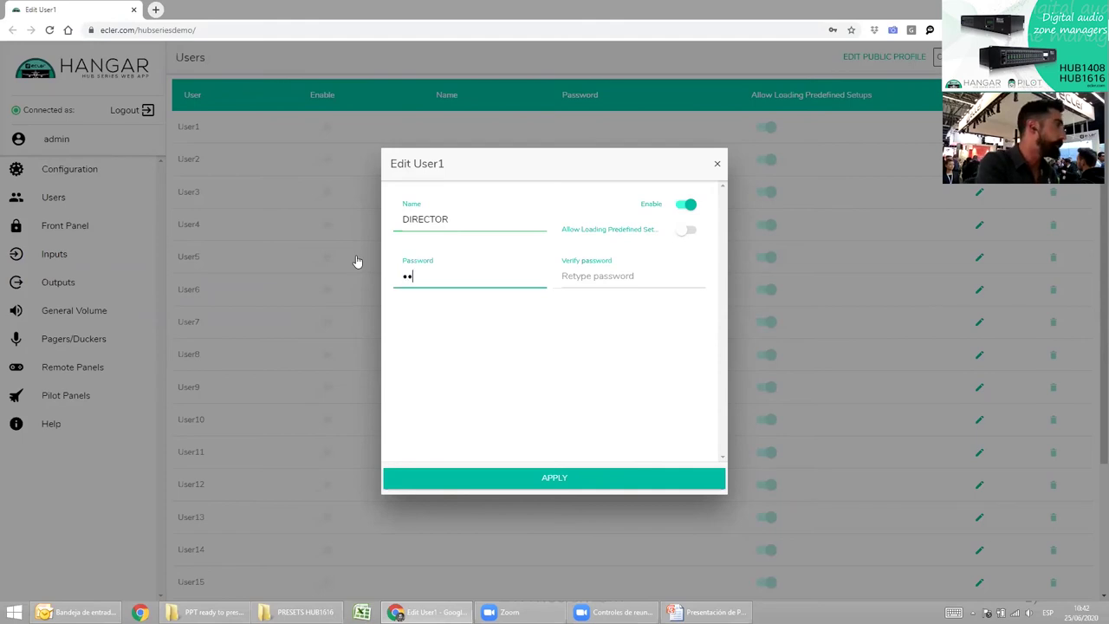
{"action": "key", "text": "BackSpace"}
{"action": "key", "text": "BackSpace"}
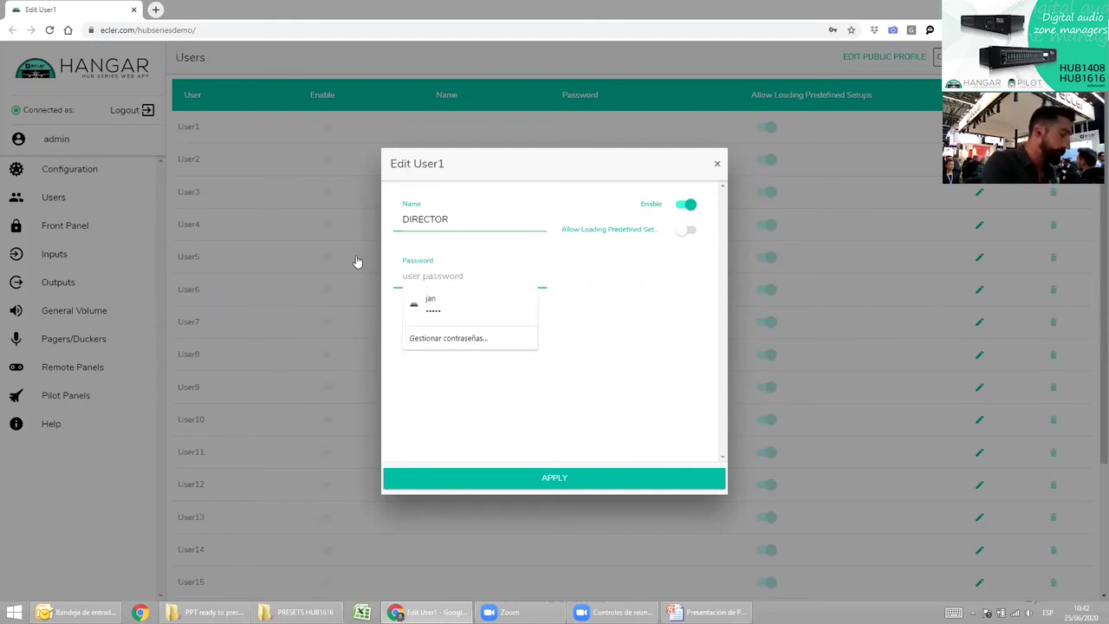
{"action": "type", "text": "1234"}
{"action": "key", "text": "Tab"}
{"action": "type", "text": "1234"}
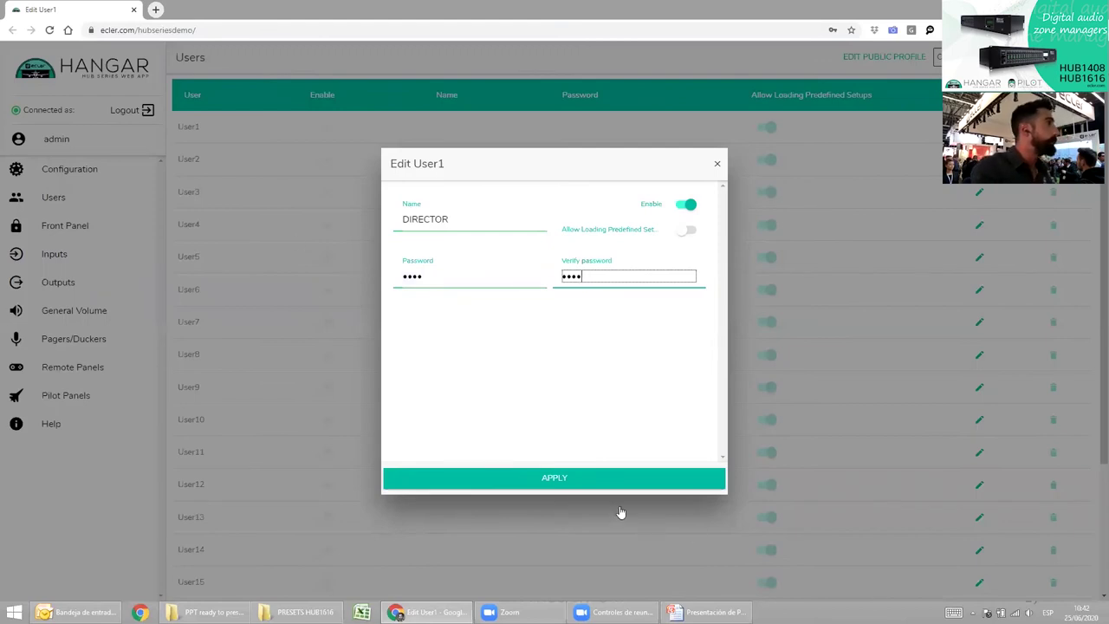
{"action": "left_click", "coordinate": [571, 487]}
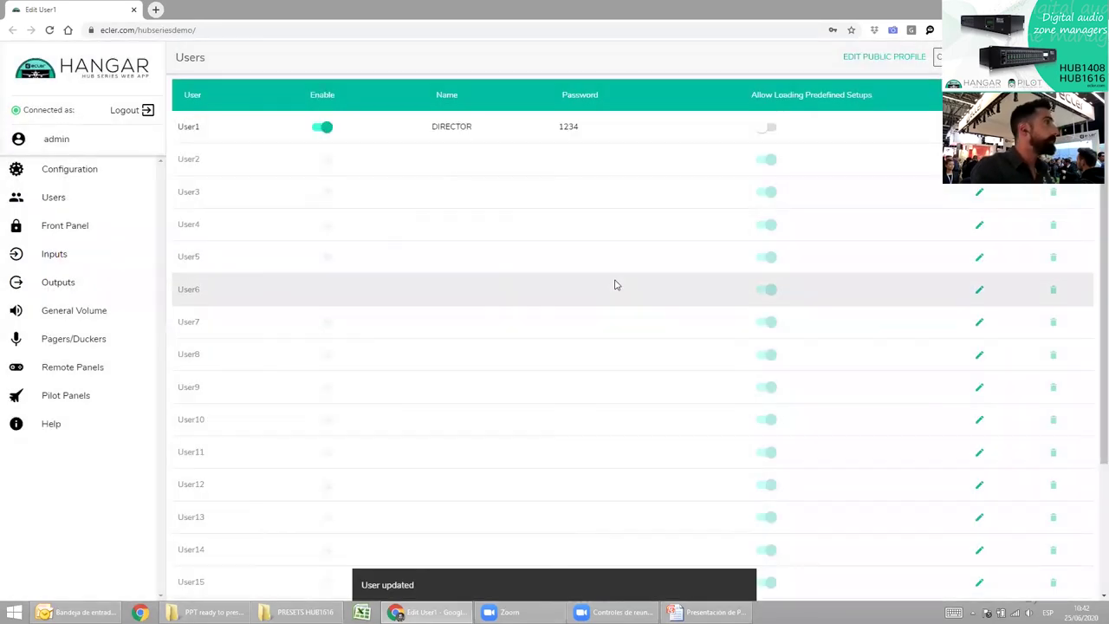
Name User2 GENERAL, enable it, and turn off predefined setup loading.
{"action": "key", "text": "alt+Tab"}
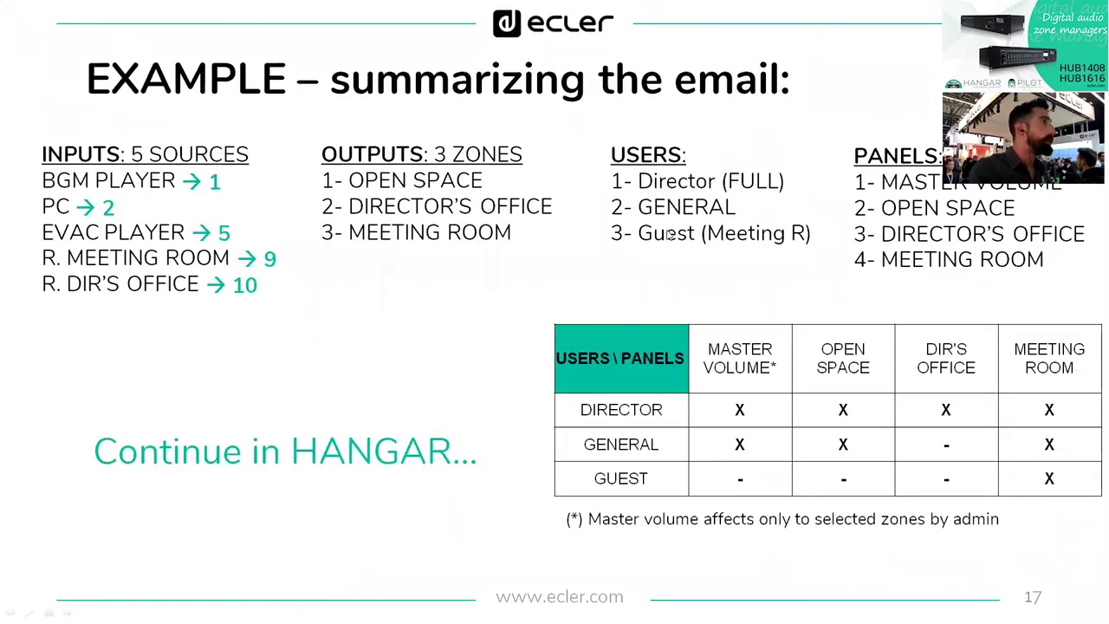
{"action": "key", "text": "alt+Tab"}
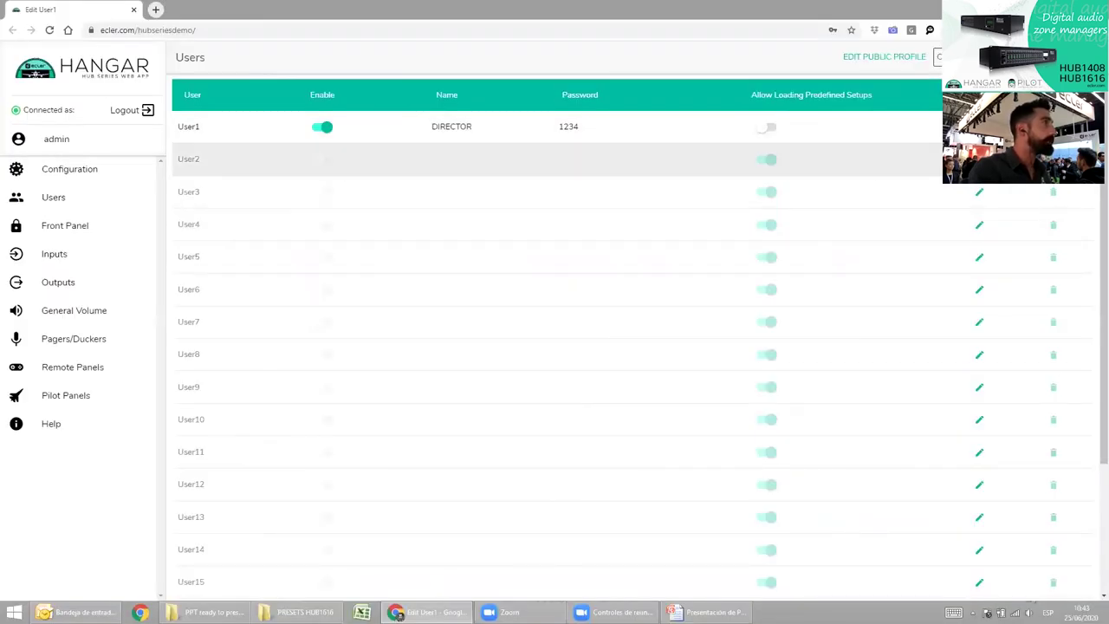
{"action": "key", "text": "BackSpace"}
{"action": "key", "text": "BackSpace"}
{"action": "key", "text": "BackSpace"}
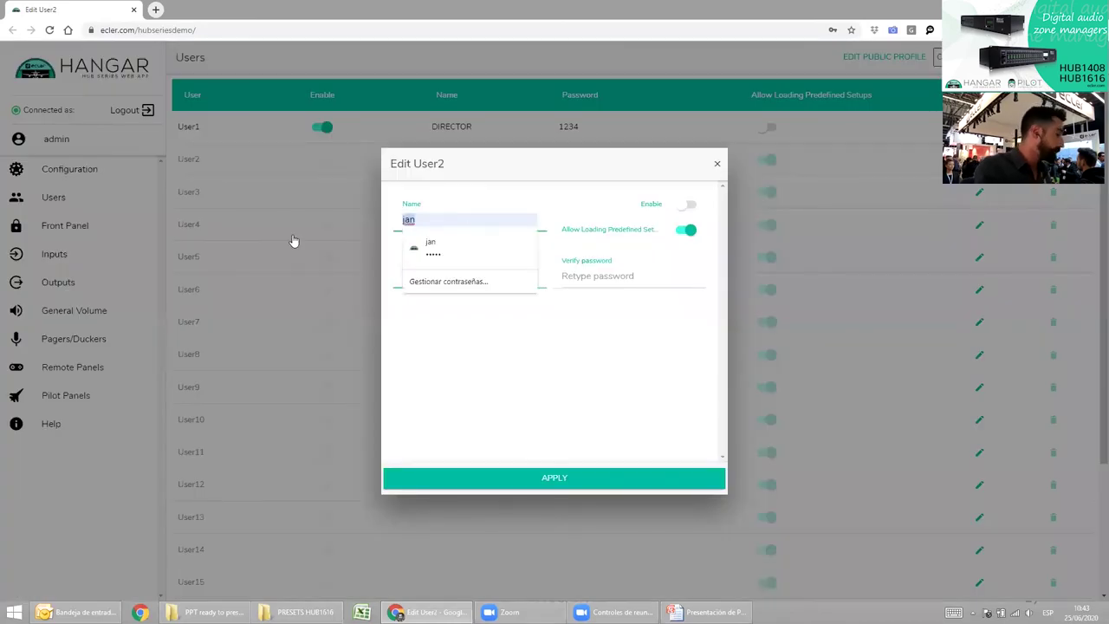
{"action": "type", "text": "GENERAL"}
{"action": "key", "text": "Tab"}
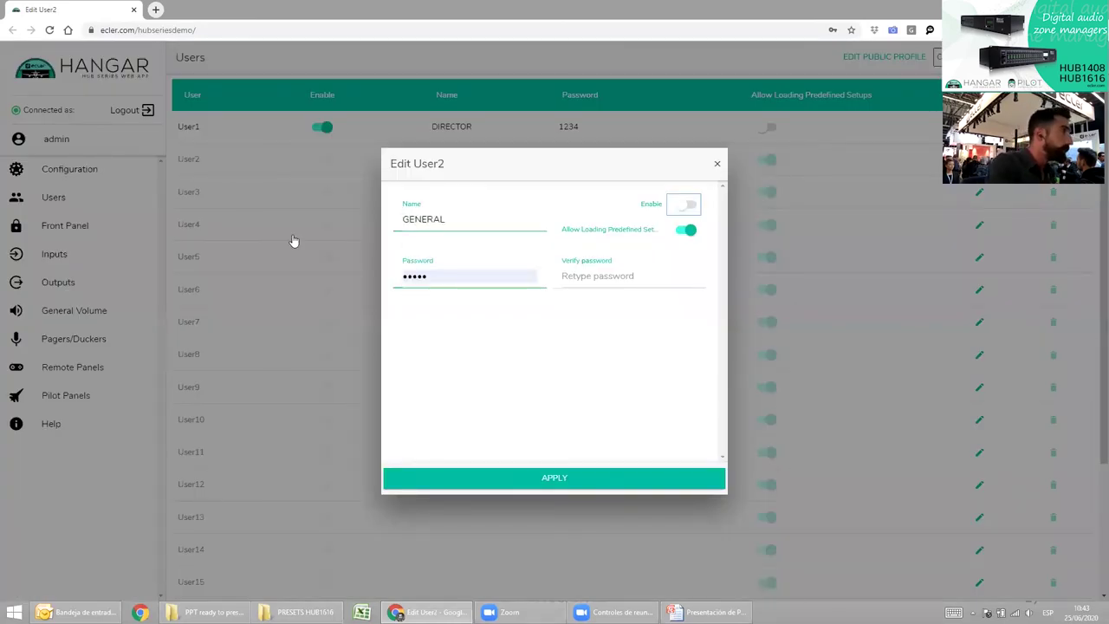
{"action": "key", "text": "space"}
{"action": "key", "text": "Tab"}
{"action": "key", "text": "space"}
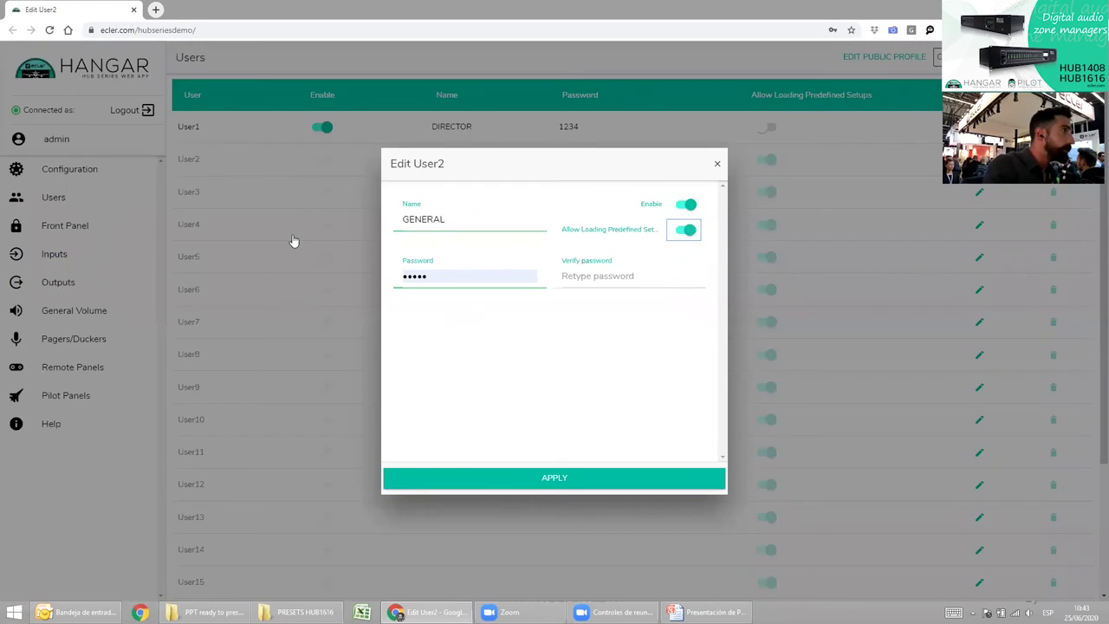
Enter and verify User2's password and apply the changes.
{"action": "key", "text": "Tab"}
{"action": "type", "text": "1234"}
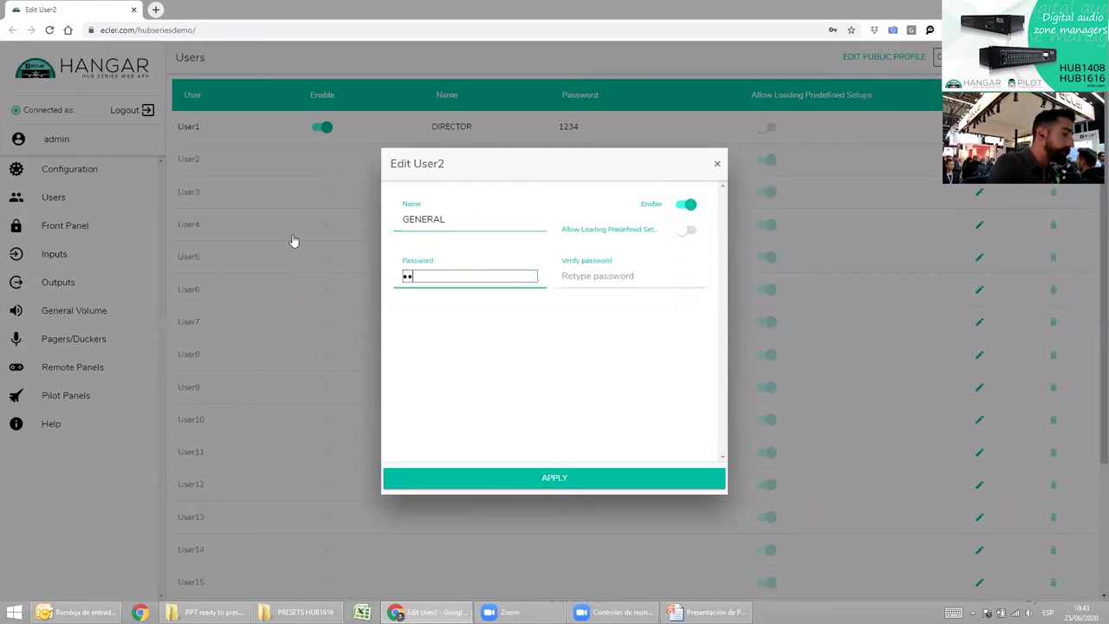
{"action": "key", "text": "Tab"}
{"action": "type", "text": "1234"}
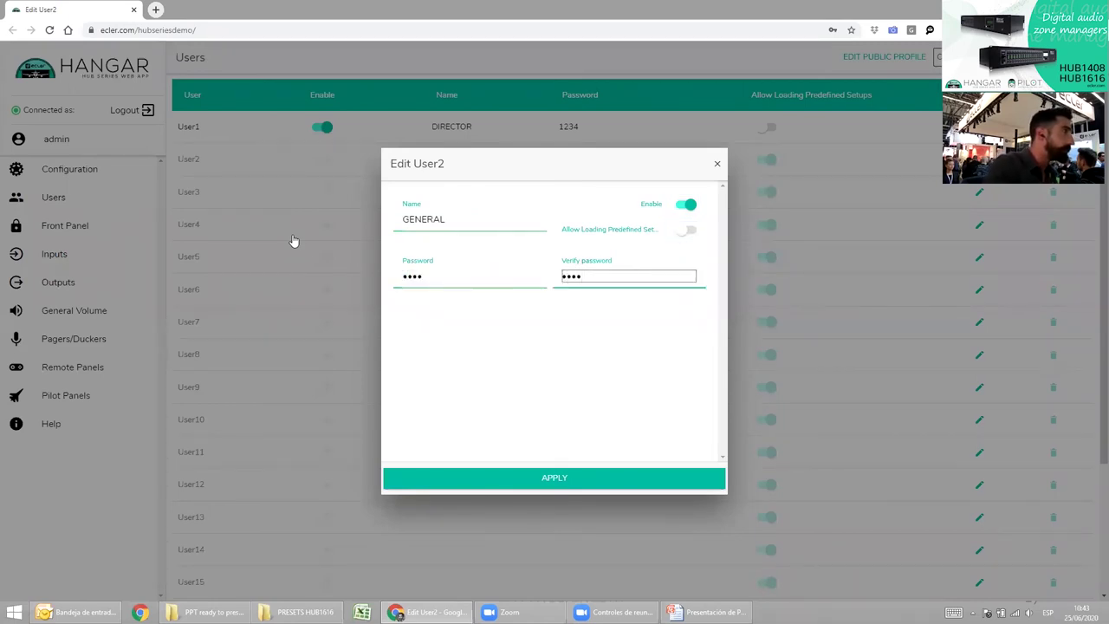
{"action": "left_click", "coordinate": [597, 477]}
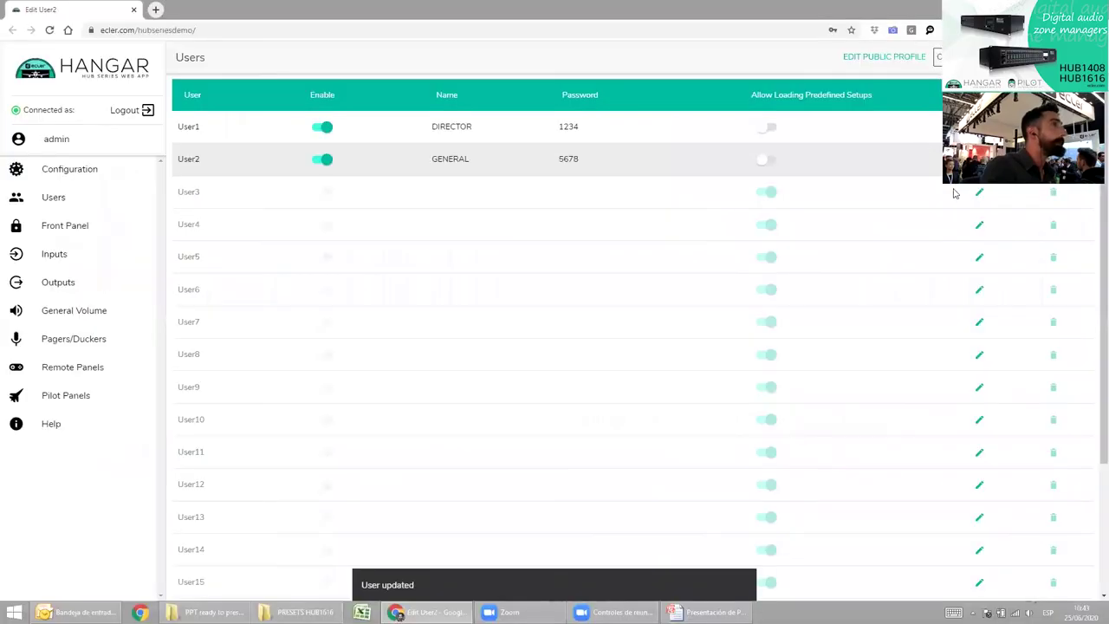
Edit User3: name it GUEST, enable it, and turn off predefined setup loading.
{"action": "left_click", "coordinate": [979, 191]}
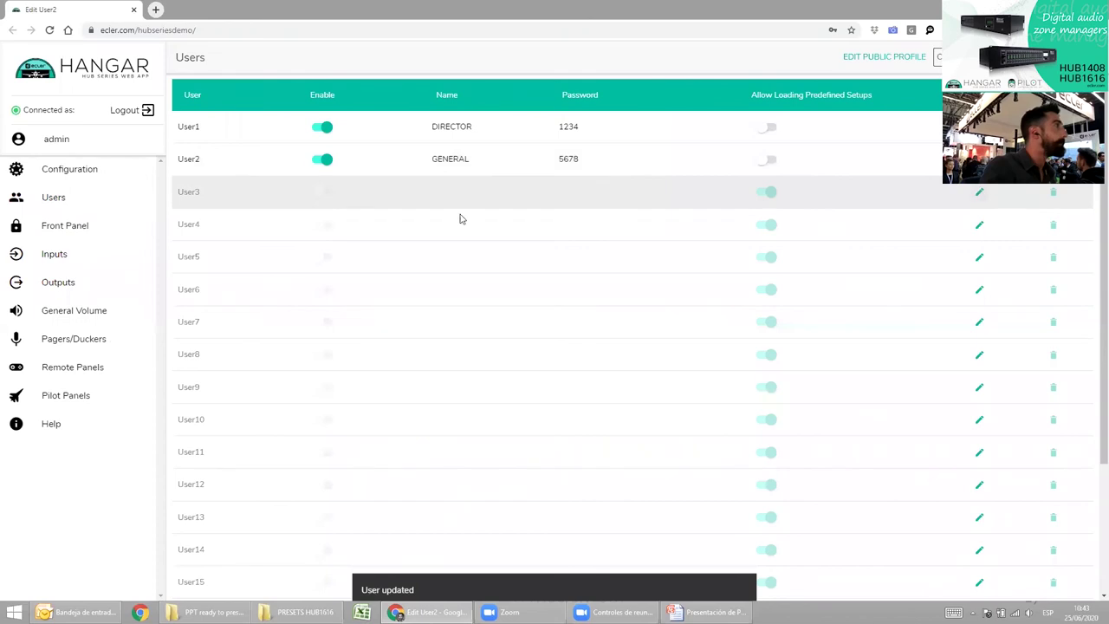
{"action": "left_click", "coordinate": [459, 219]}
{"action": "type", "text": "GUEST"}
{"action": "key", "text": "Tab"}
{"action": "key", "text": "space"}
{"action": "key", "text": "Tab"}
{"action": "key", "text": "space"}
Enter and verify User3's password and apply the GUEST settings.
{"action": "key", "text": "Tab"}
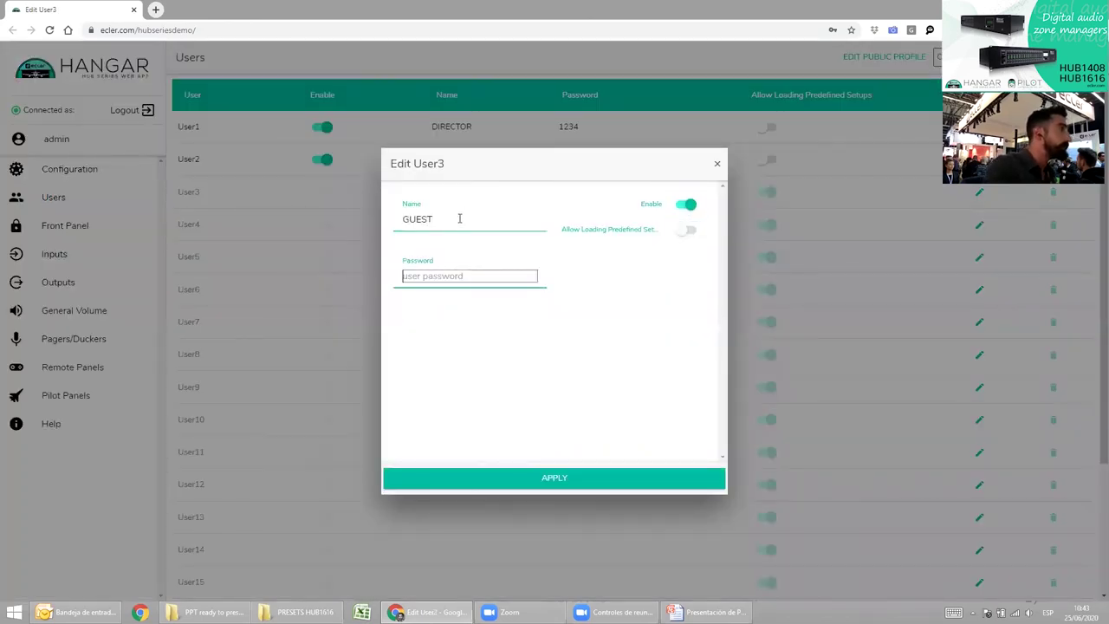
{"action": "type", "text": "1234"}
{"action": "key", "text": "Tab"}
{"action": "type", "text": "1234"}
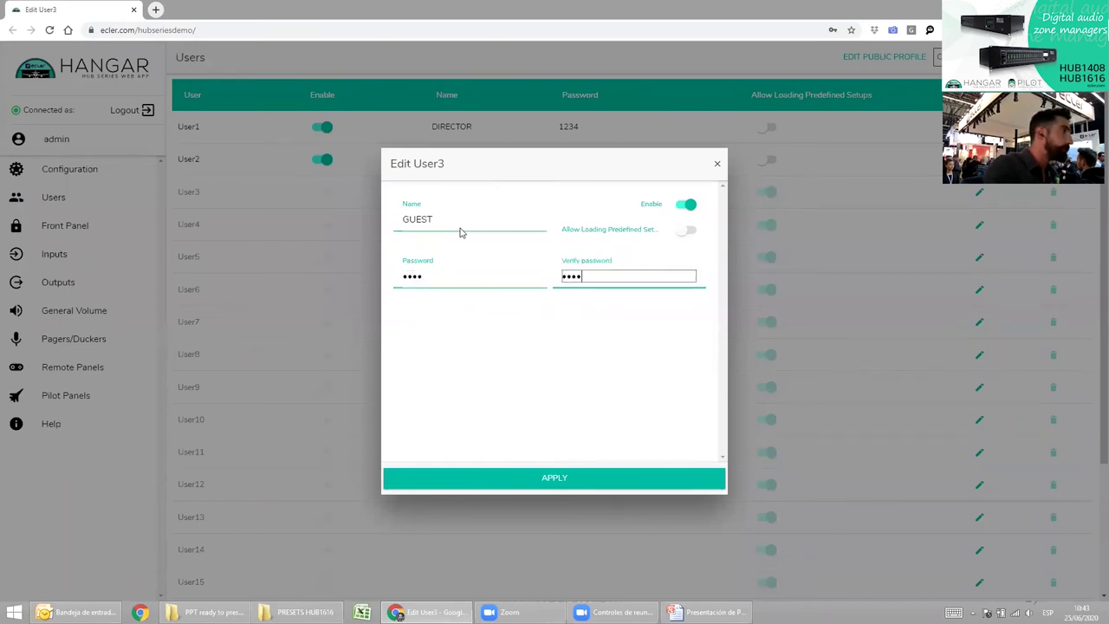
{"action": "left_click", "coordinate": [556, 478]}
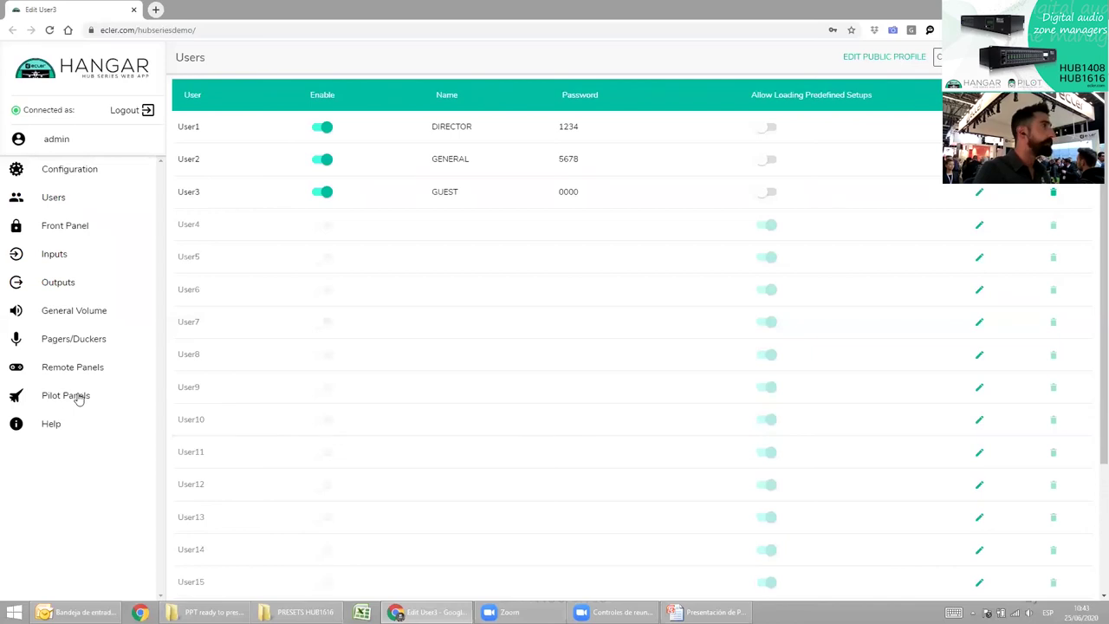
From the Pilot Panels list, open the GENERAL VOLUME panel's edit form.
{"action": "left_click", "coordinate": [80, 397]}
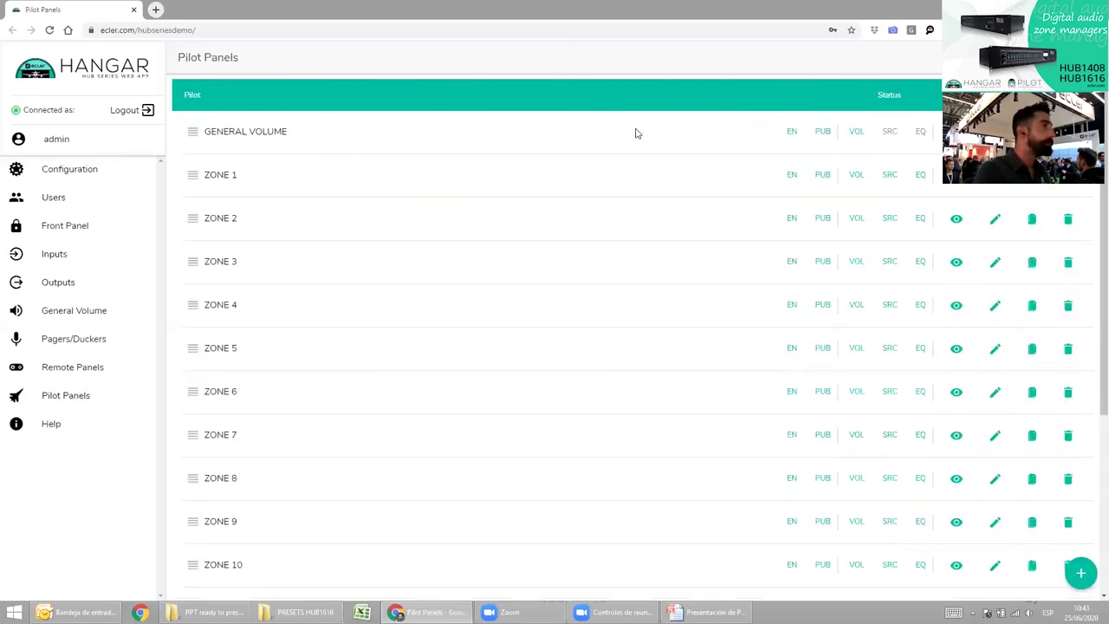
{"action": "key", "text": "alt+Tab"}
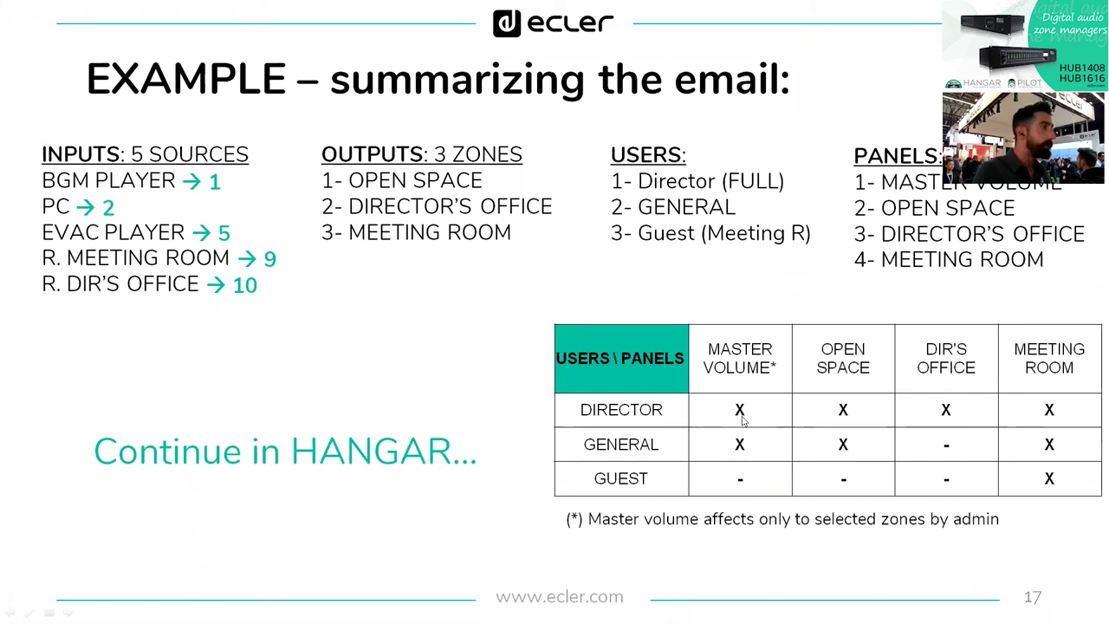
{"action": "key", "text": "alt+Tab"}
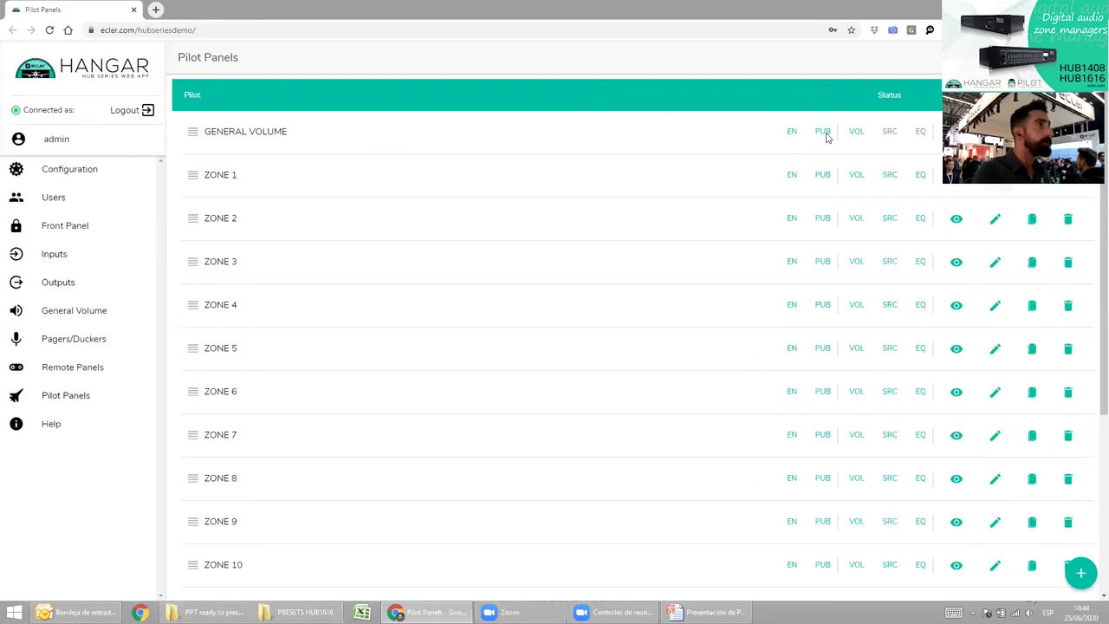
{"action": "left_click", "coordinate": [750, 137]}
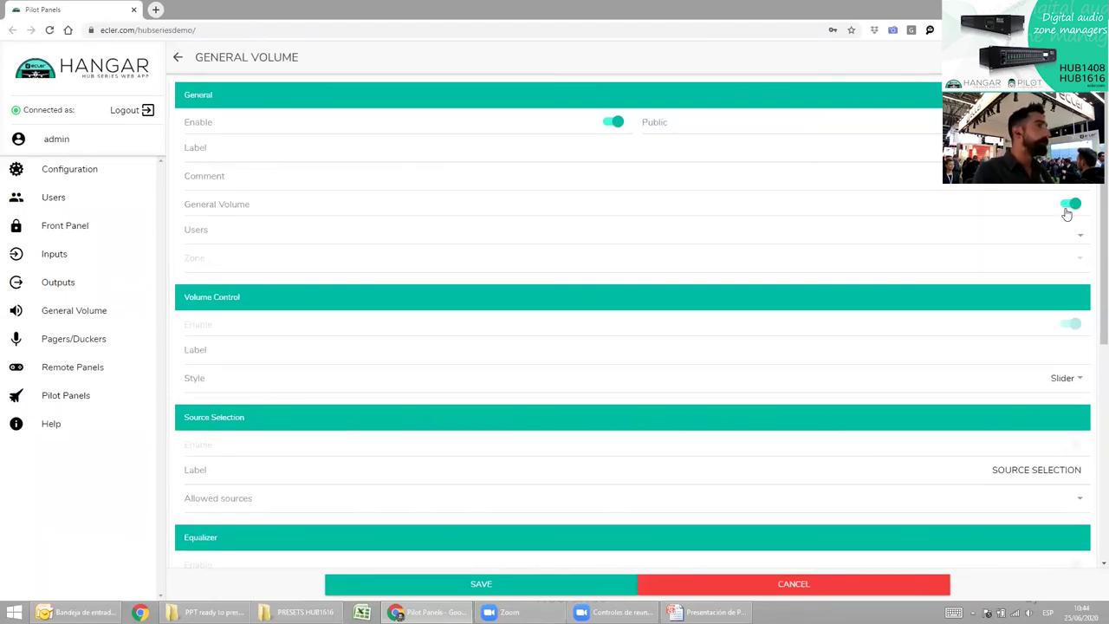
Assign user1: DIRECTOR and user2: GENERAL to the GENERAL VOLUME panel and save it.
{"action": "left_click", "coordinate": [1080, 239]}
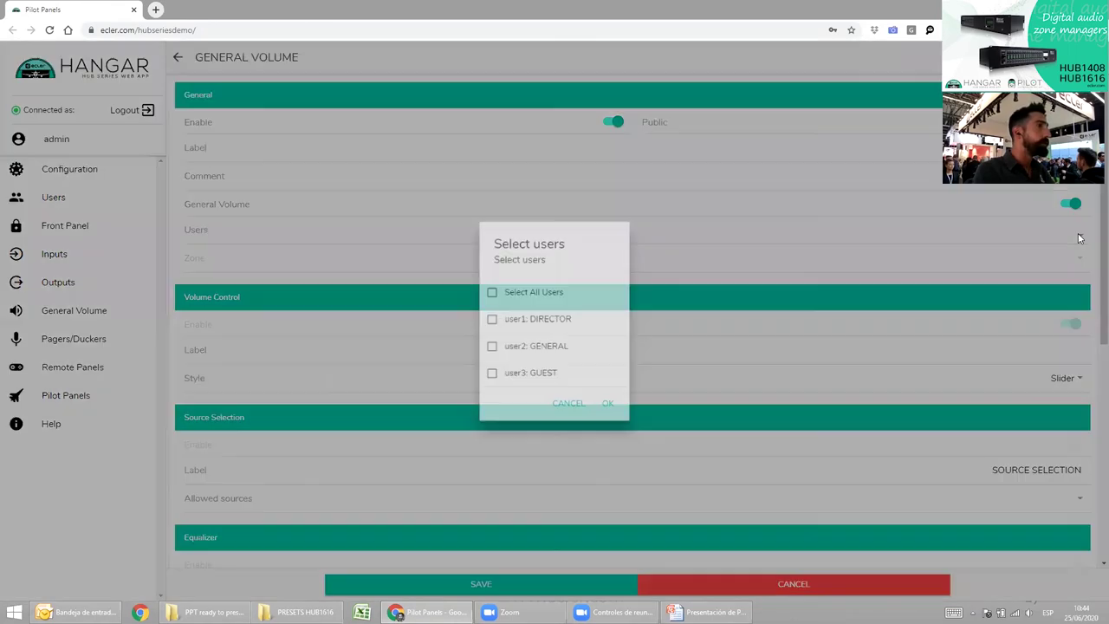
{"action": "key", "text": "alt+Tab"}
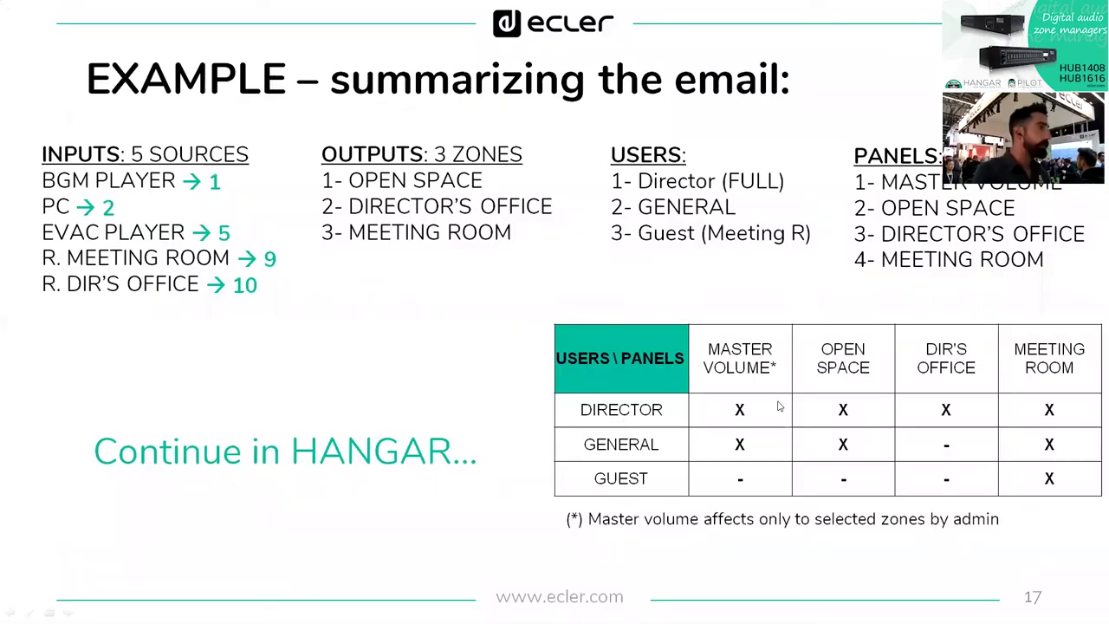
{"action": "key", "text": "alt+Tab"}
{"action": "left_click", "coordinate": [494, 319]}
{"action": "left_click", "coordinate": [495, 345]}
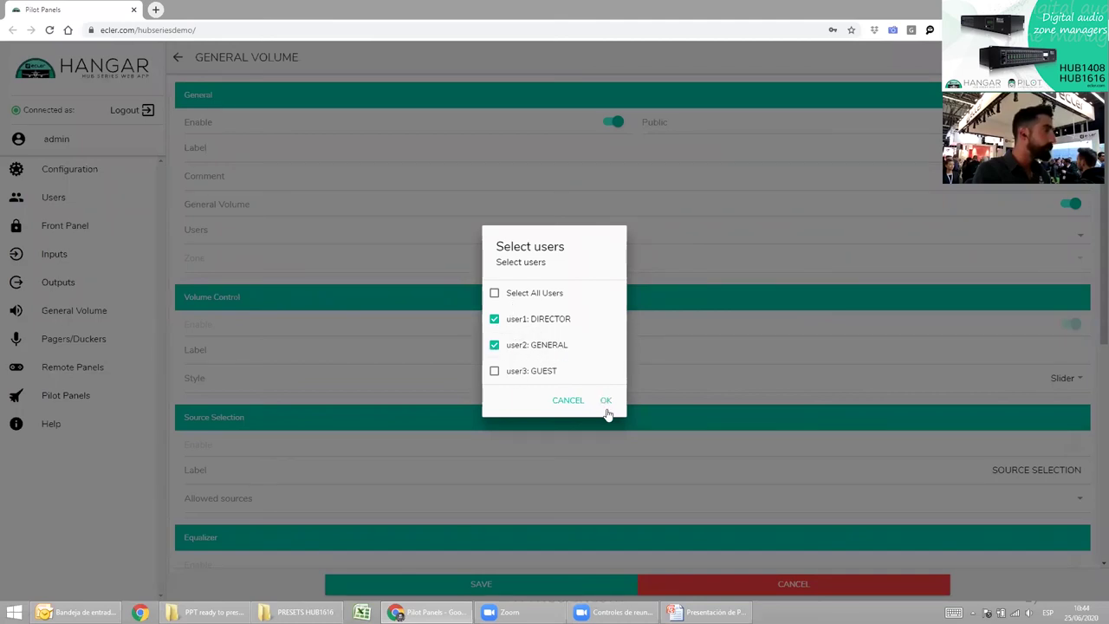
{"action": "left_click", "coordinate": [609, 400]}
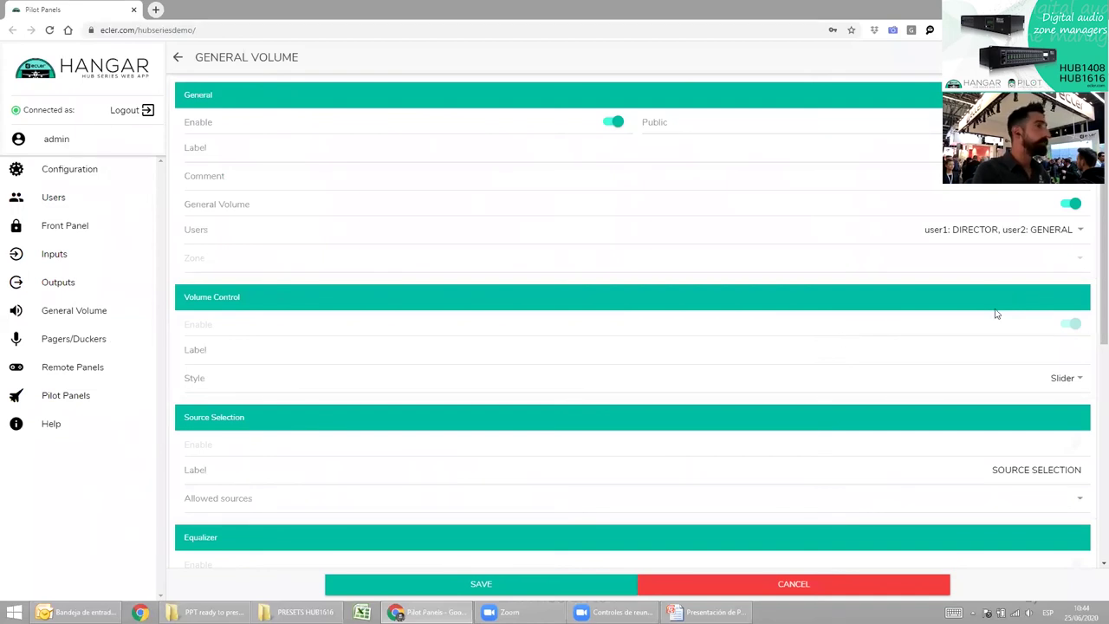
{"action": "scroll", "coordinate": [961, 364], "scroll_direction": "down", "scroll_amount": 1}
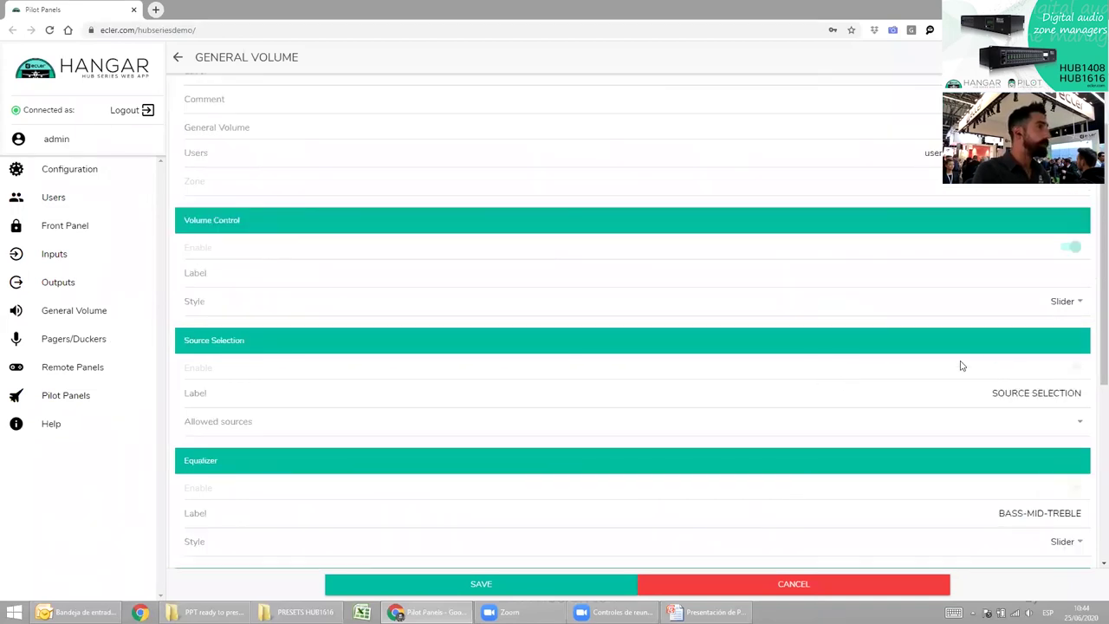
{"action": "scroll", "coordinate": [918, 441], "scroll_direction": "down", "scroll_amount": 2}
{"action": "scroll", "coordinate": [896, 529], "scroll_direction": "down", "scroll_amount": 1}
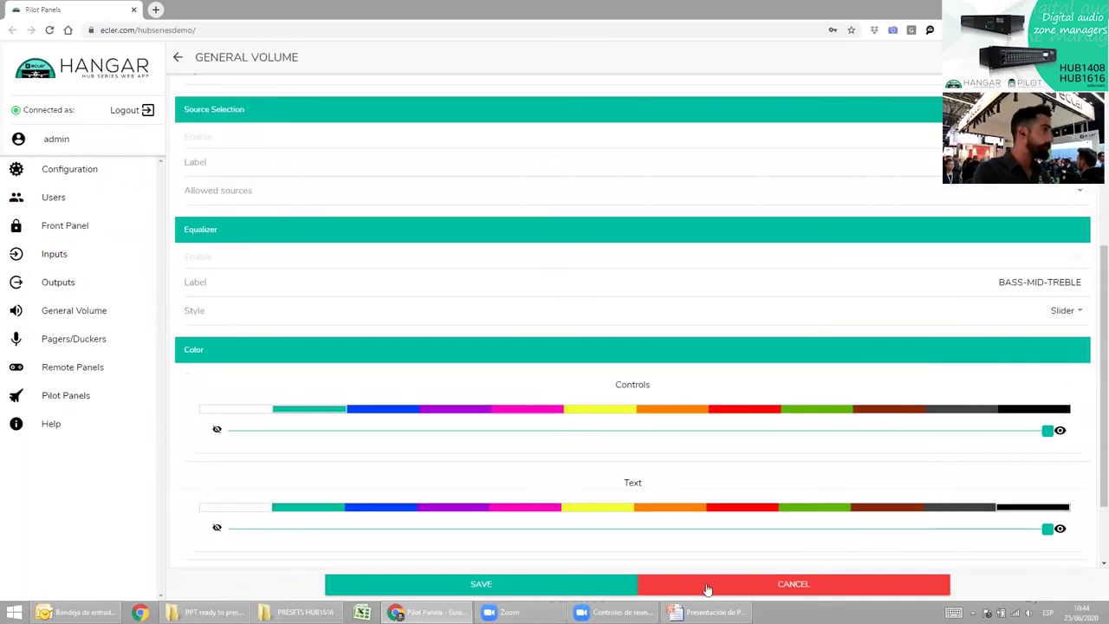
{"action": "scroll", "coordinate": [585, 451], "scroll_direction": "down", "scroll_amount": 1}
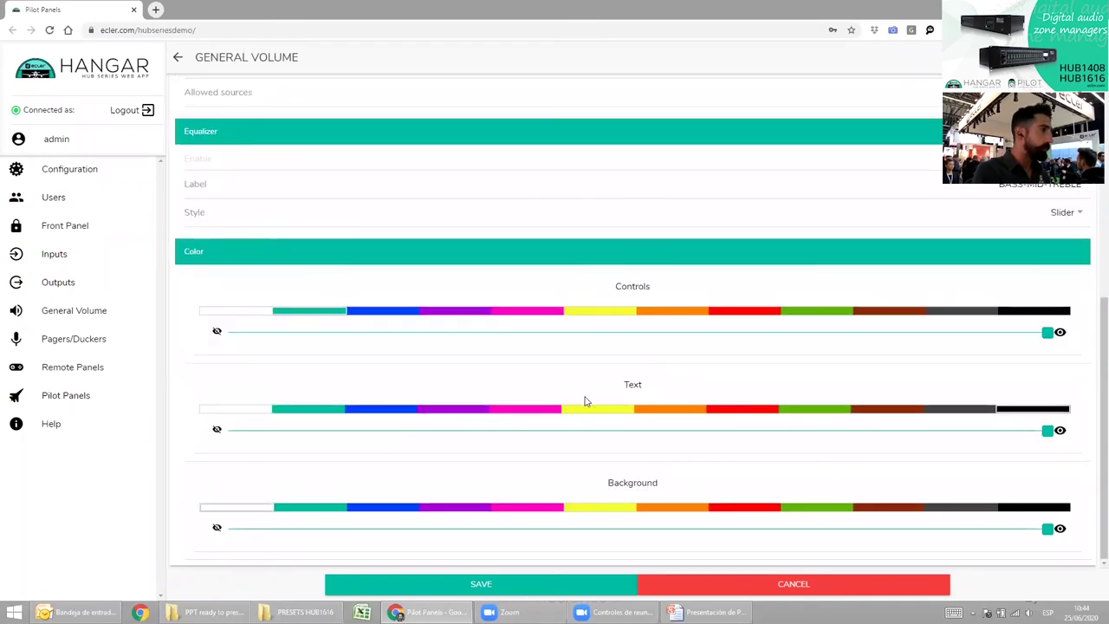
{"action": "left_click", "coordinate": [567, 593]}
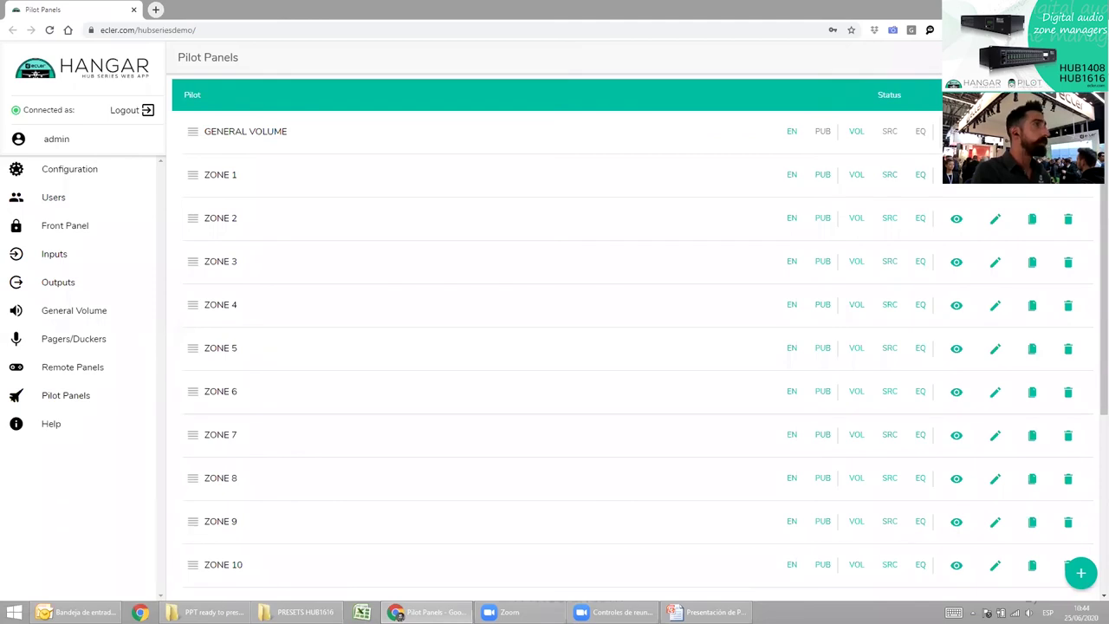
Preview the GENERAL VOLUME panel, dropping the volume to 18 and restoring it to 100.
{"action": "left_click", "coordinate": [956, 131]}
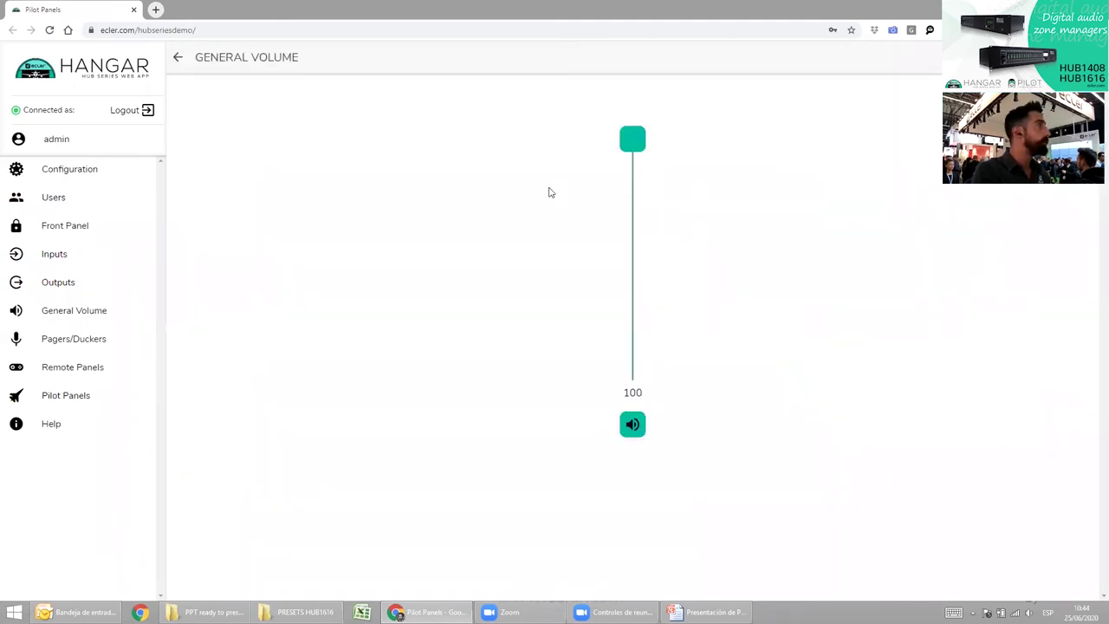
{"action": "left_click_drag", "start_coordinate": [636, 143], "coordinate": [632, 262]}
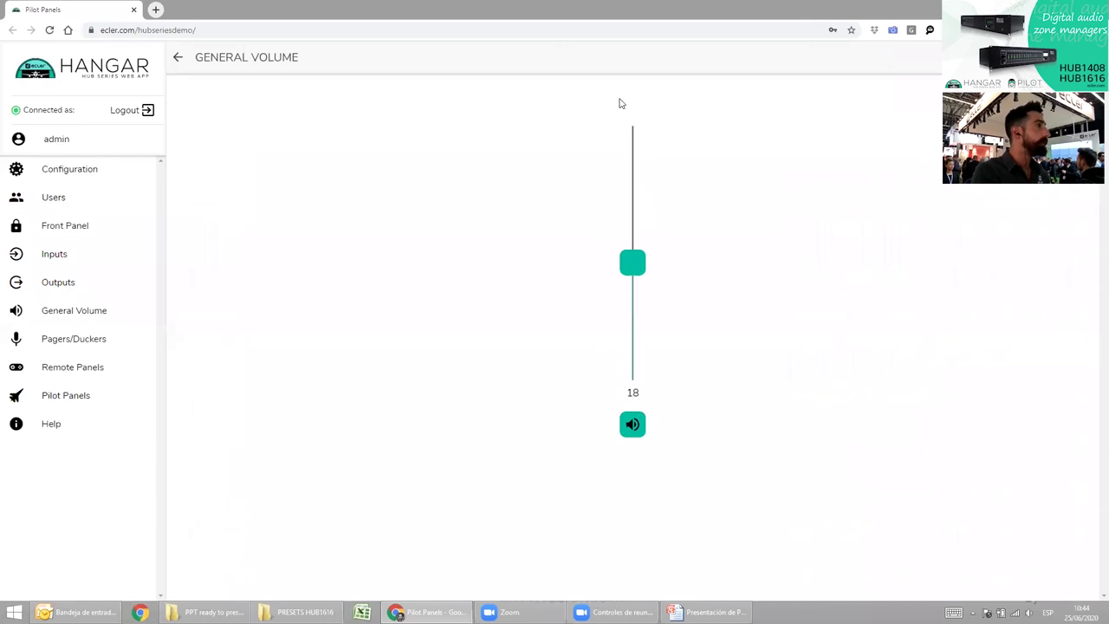
{"action": "left_click_drag", "start_coordinate": [619, 103], "coordinate": [629, 93]}
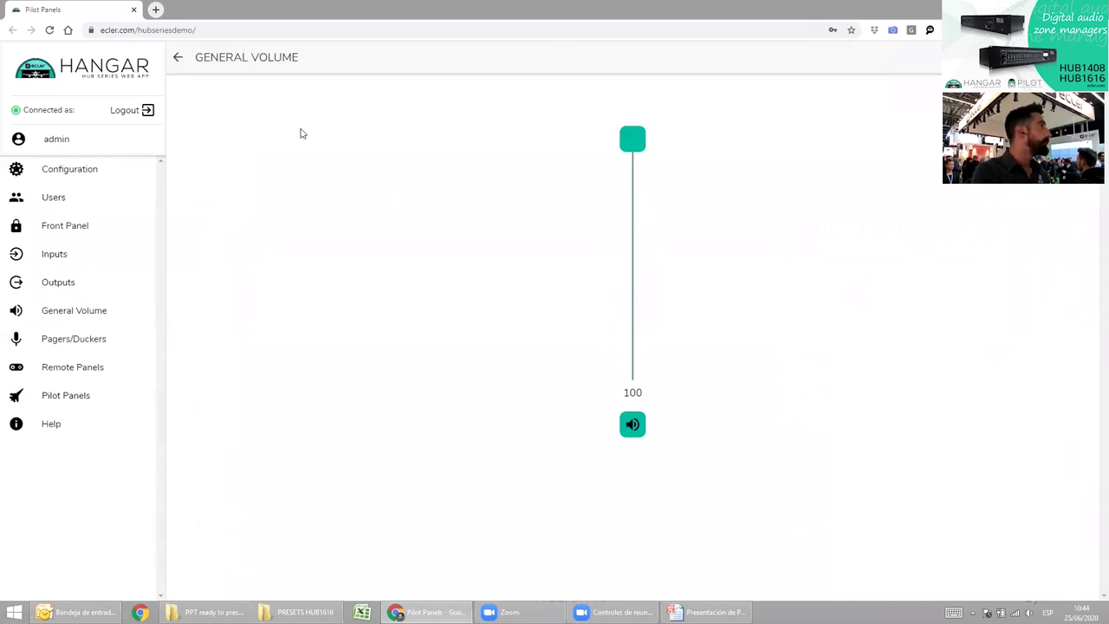
{"action": "left_click", "coordinate": [177, 58]}
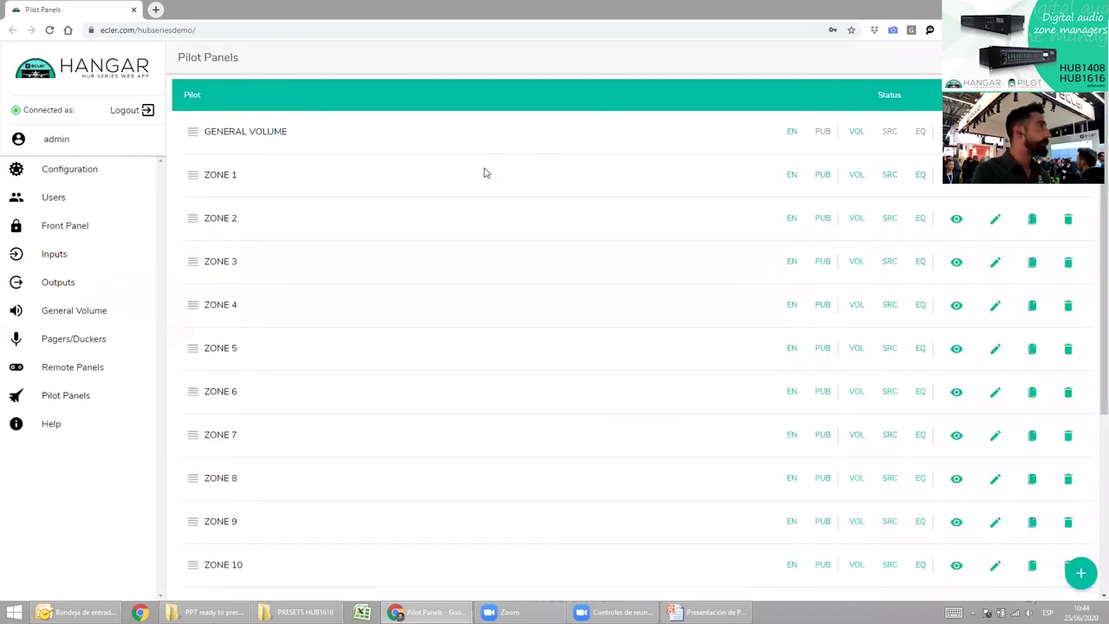
Review the email summary slide and Outputs overview, then open the ZONE 1 panel for editing.
{"action": "key", "text": "alt+Tab"}
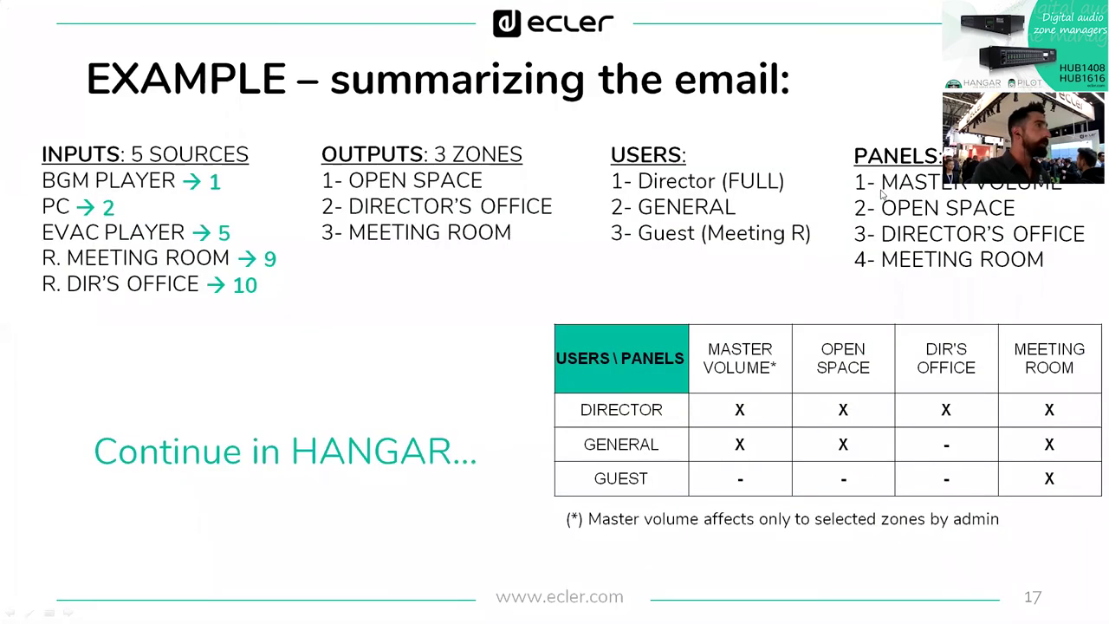
{"action": "key", "text": "alt+Tab"}
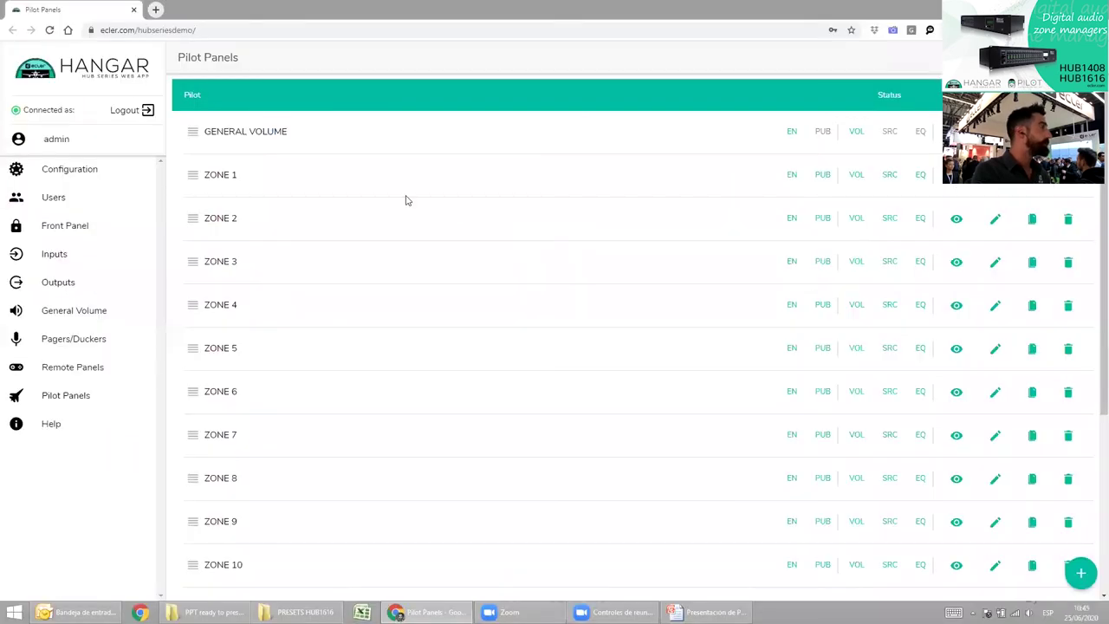
{"action": "left_click", "coordinate": [58, 283]}
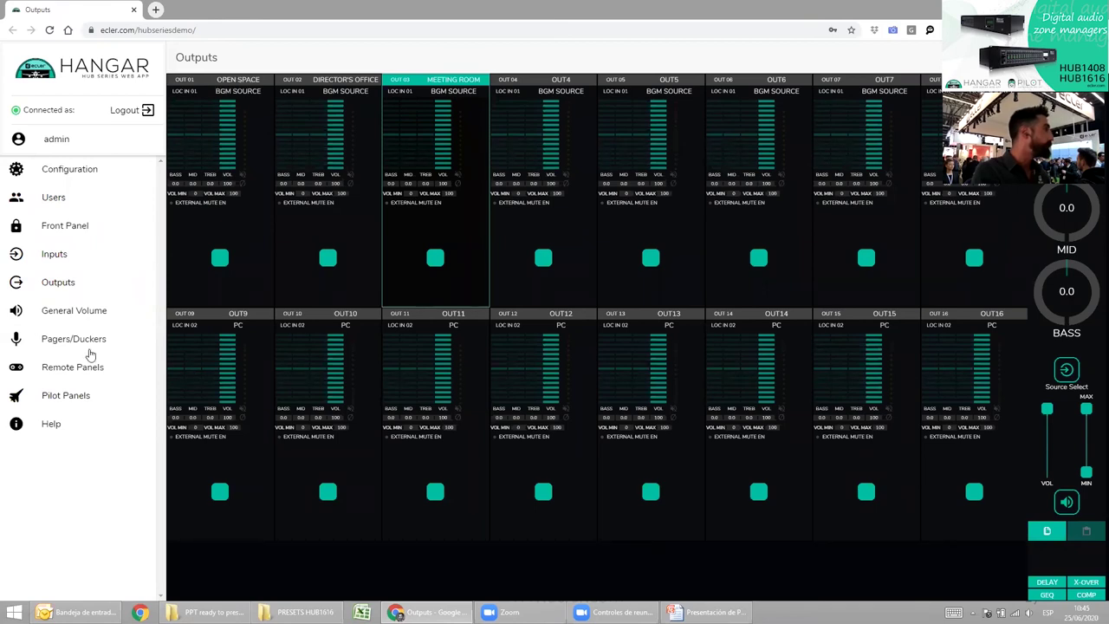
{"action": "left_click", "coordinate": [81, 400]}
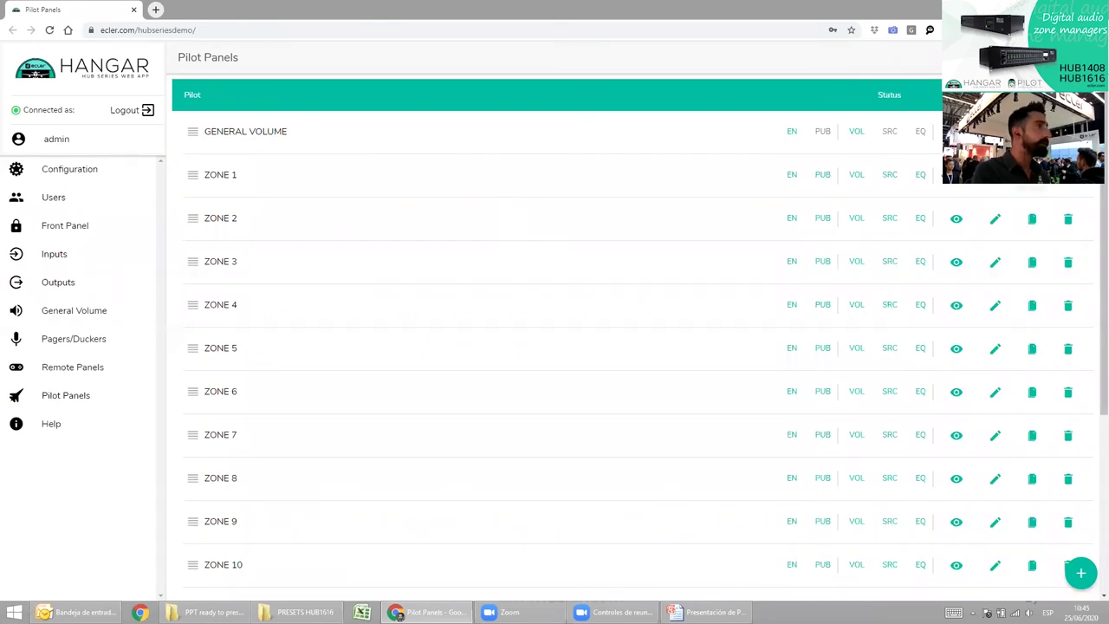
{"action": "scroll", "coordinate": [646, 302], "scroll_direction": "down", "scroll_amount": 3}
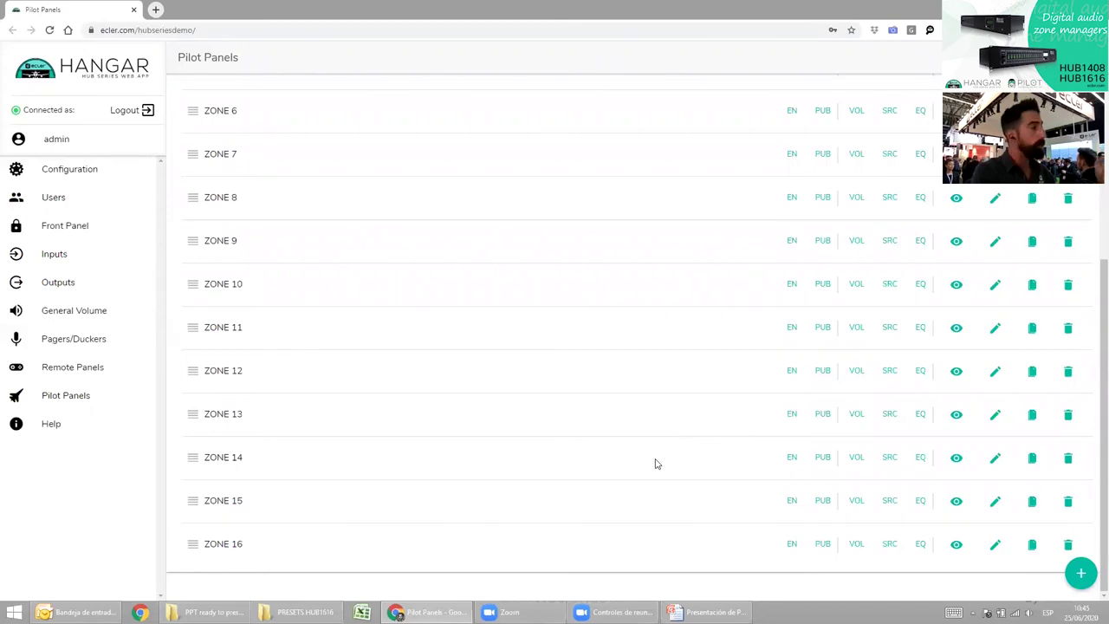
{"action": "scroll", "coordinate": [654, 465], "scroll_direction": "up", "scroll_amount": 3}
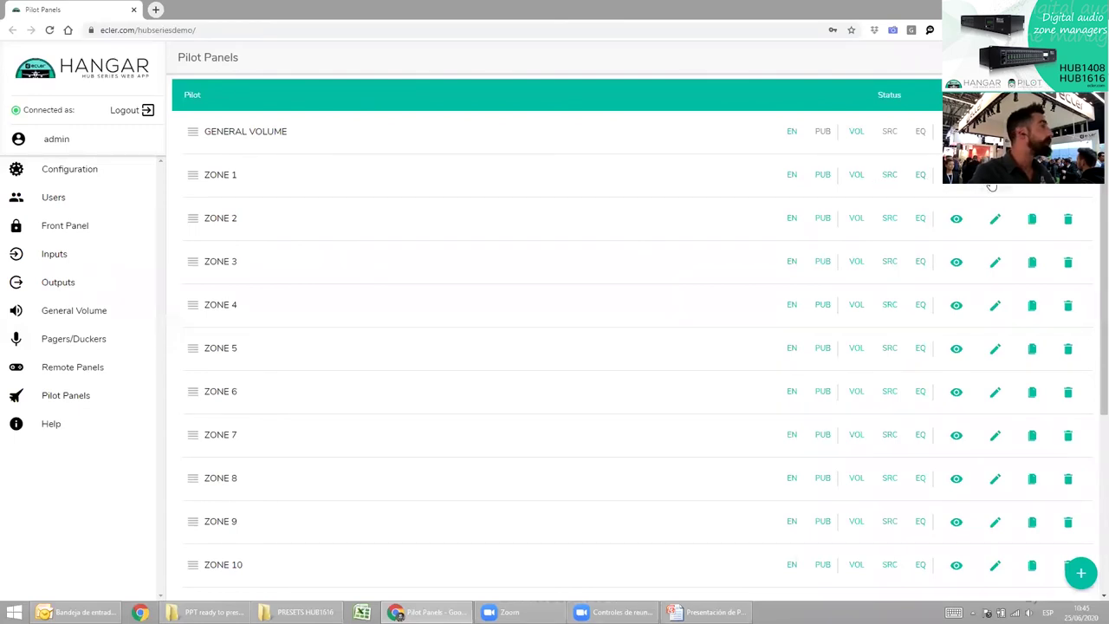
{"action": "key", "text": "alt+Tab"}
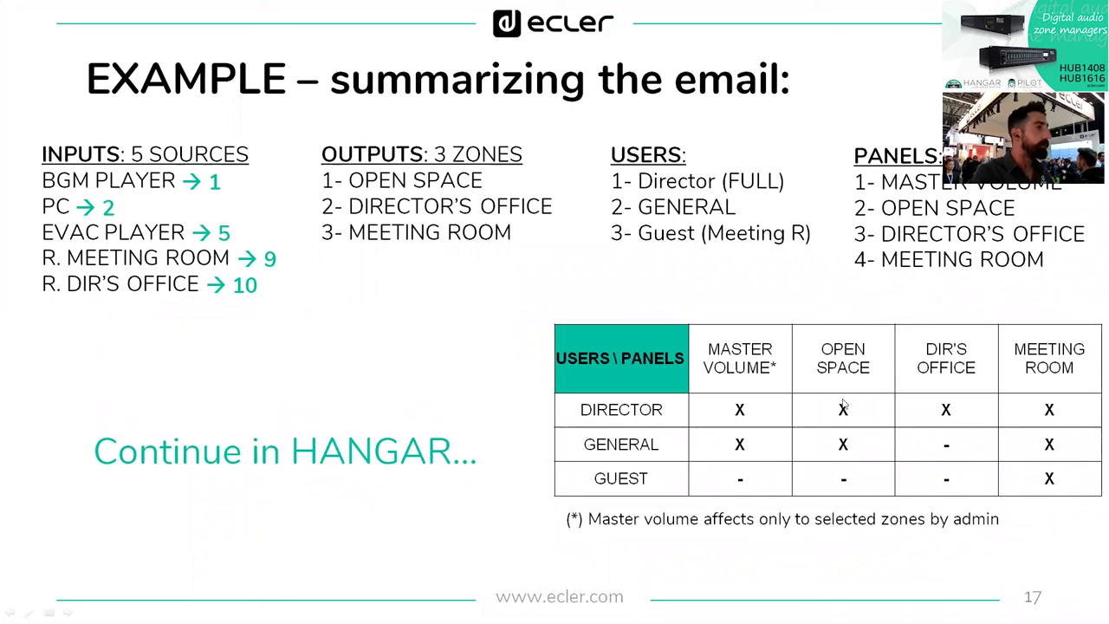
{"action": "key", "text": "alt+Tab"}
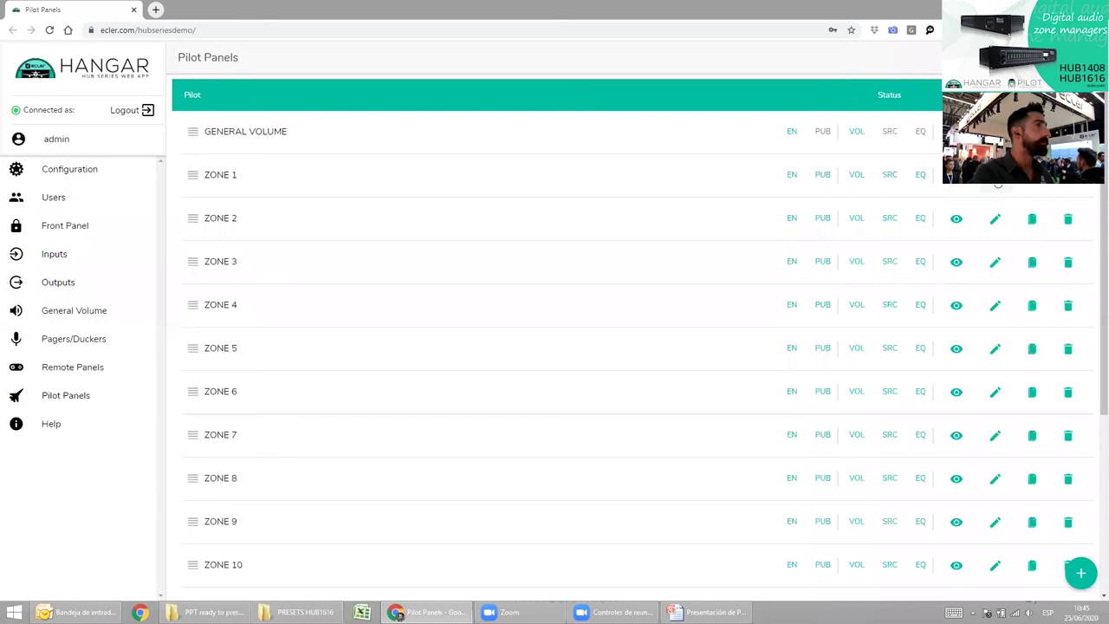
{"action": "left_click", "coordinate": [995, 177]}
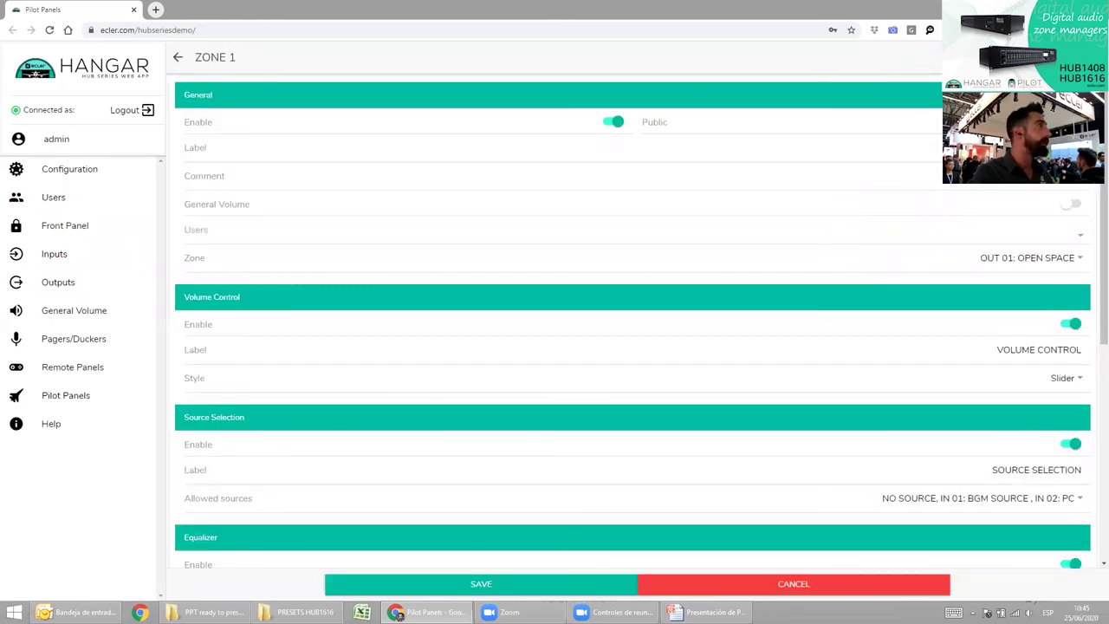
Relabel ZONE 1 as OPEN SPACE and give user1: DIRECTOR and user2: GENERAL access.
{"action": "left_click", "coordinate": [555, 149]}
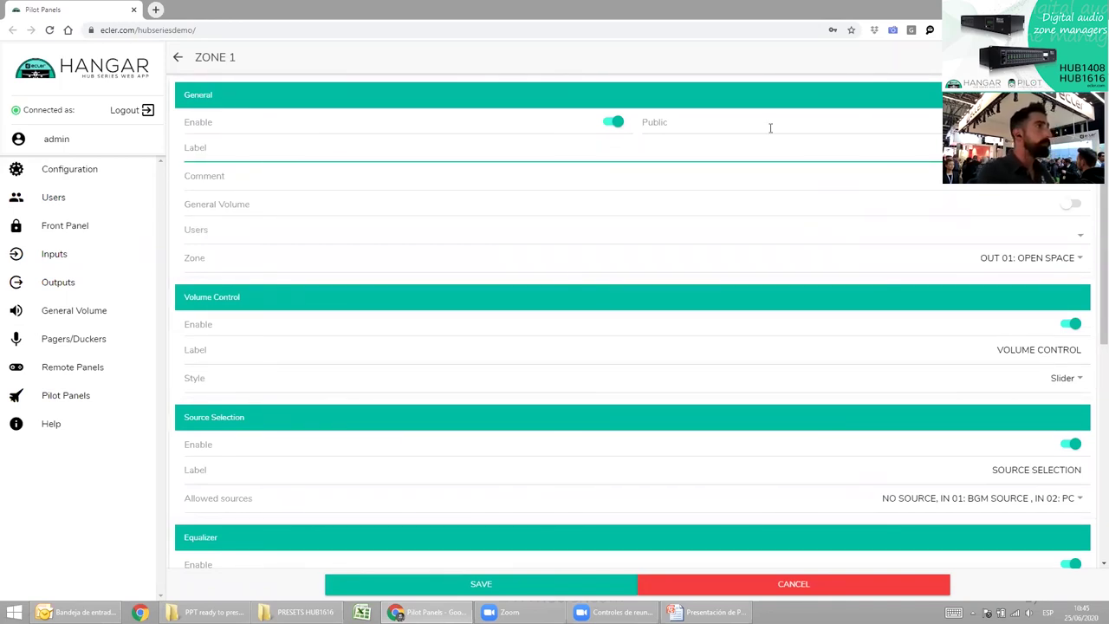
{"action": "left_click", "coordinate": [1081, 234]}
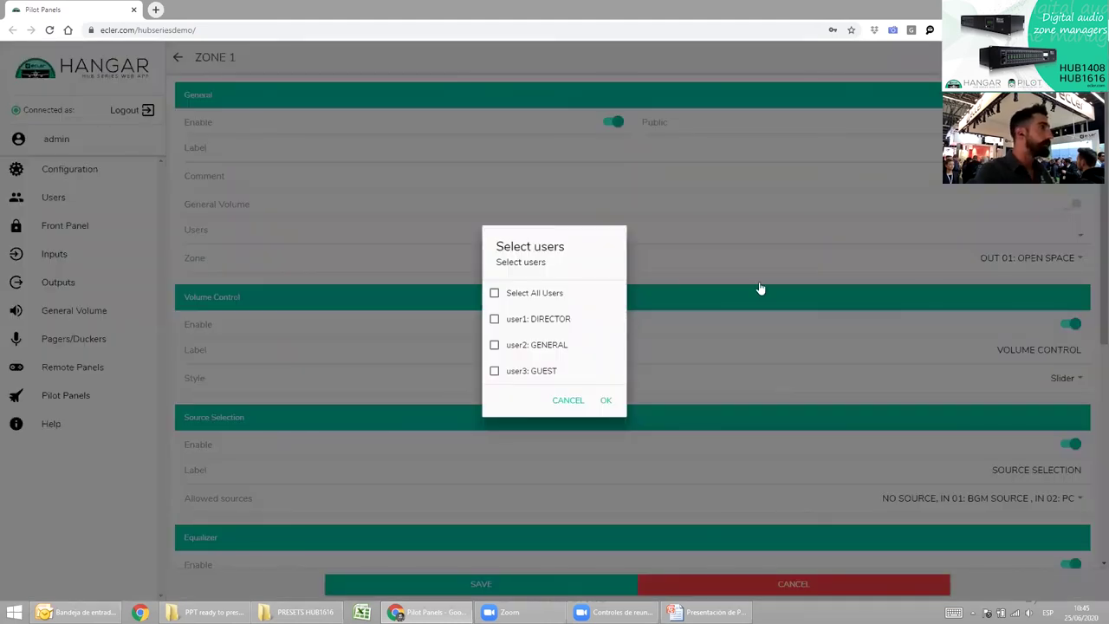
{"action": "left_click", "coordinate": [555, 322]}
{"action": "left_click", "coordinate": [545, 346]}
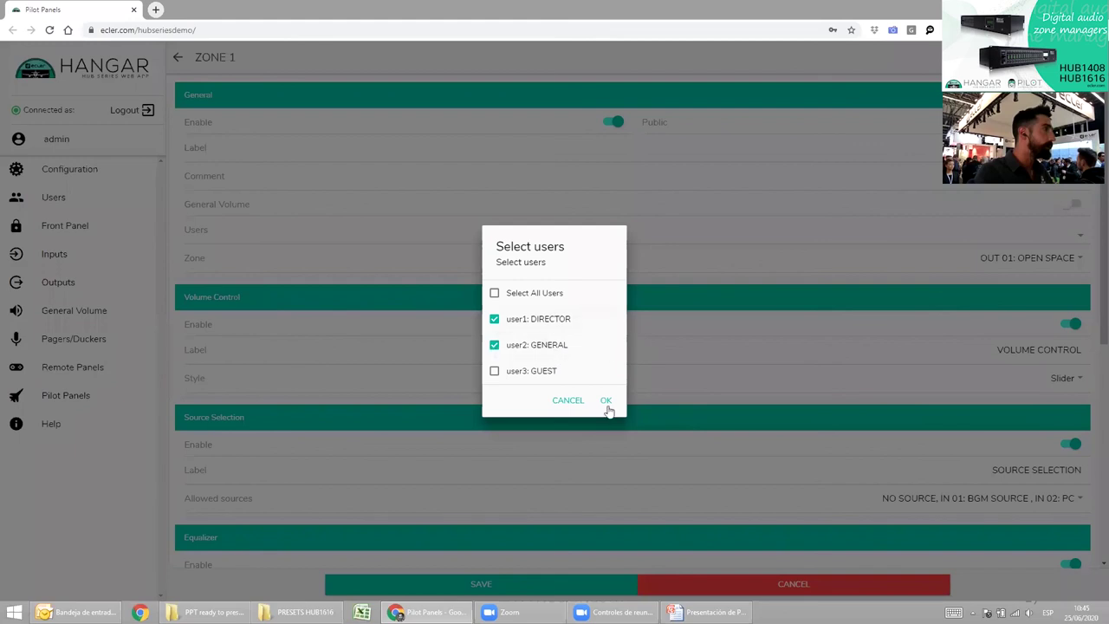
{"action": "left_click", "coordinate": [607, 402]}
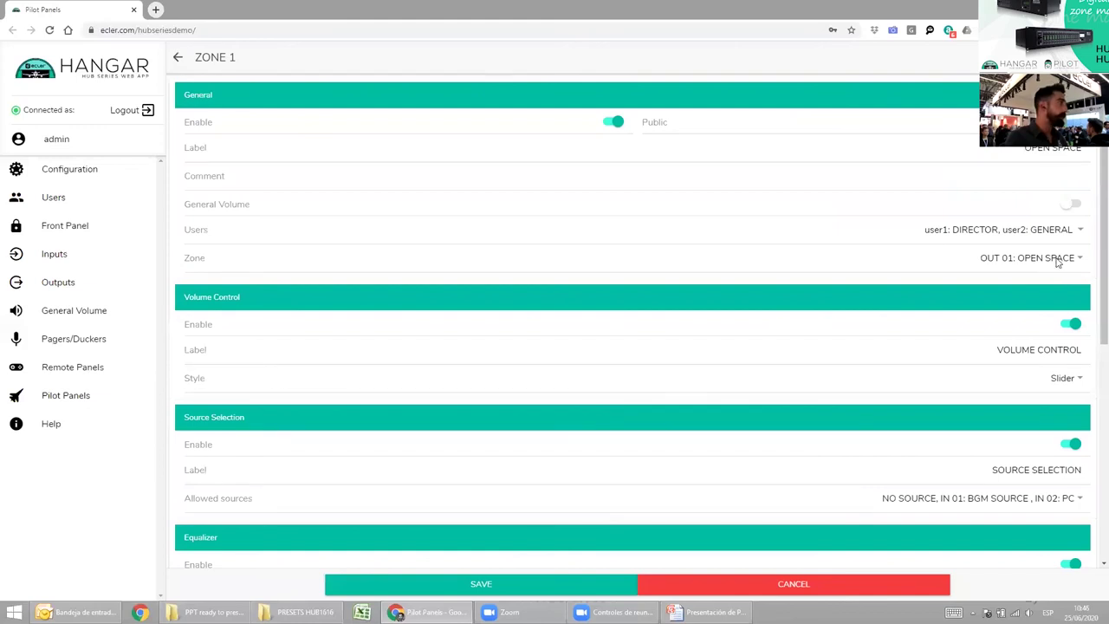
Set the panel's volume control style to Up/Down.
{"action": "left_click", "coordinate": [1065, 378]}
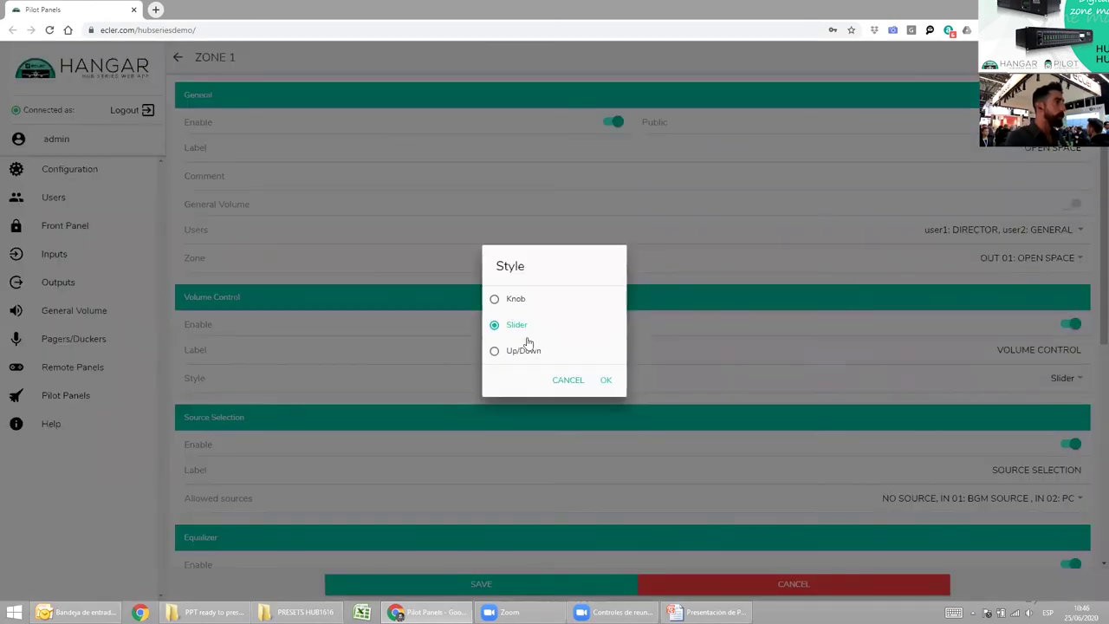
{"action": "left_click", "coordinate": [529, 357]}
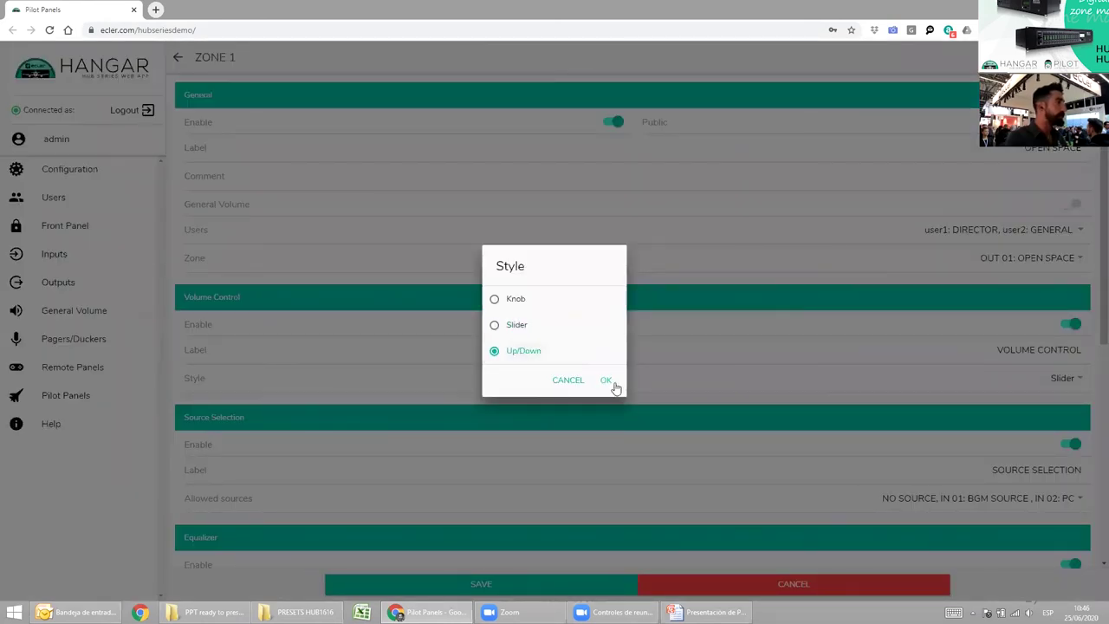
{"action": "left_click", "coordinate": [605, 382]}
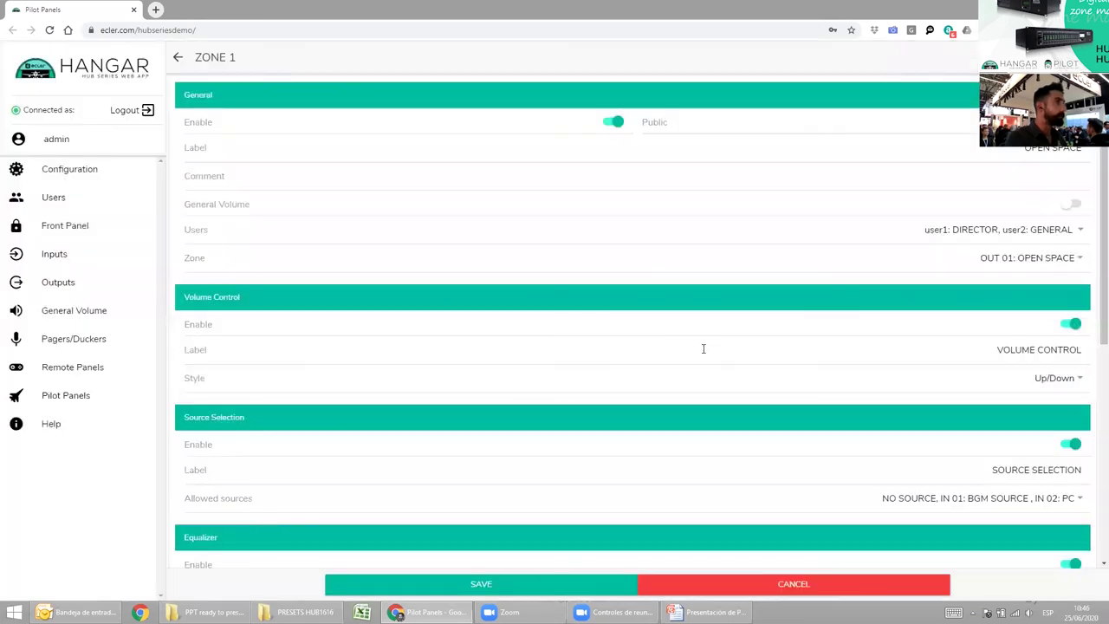
{"action": "scroll", "coordinate": [811, 344], "scroll_direction": "down", "scroll_amount": 2}
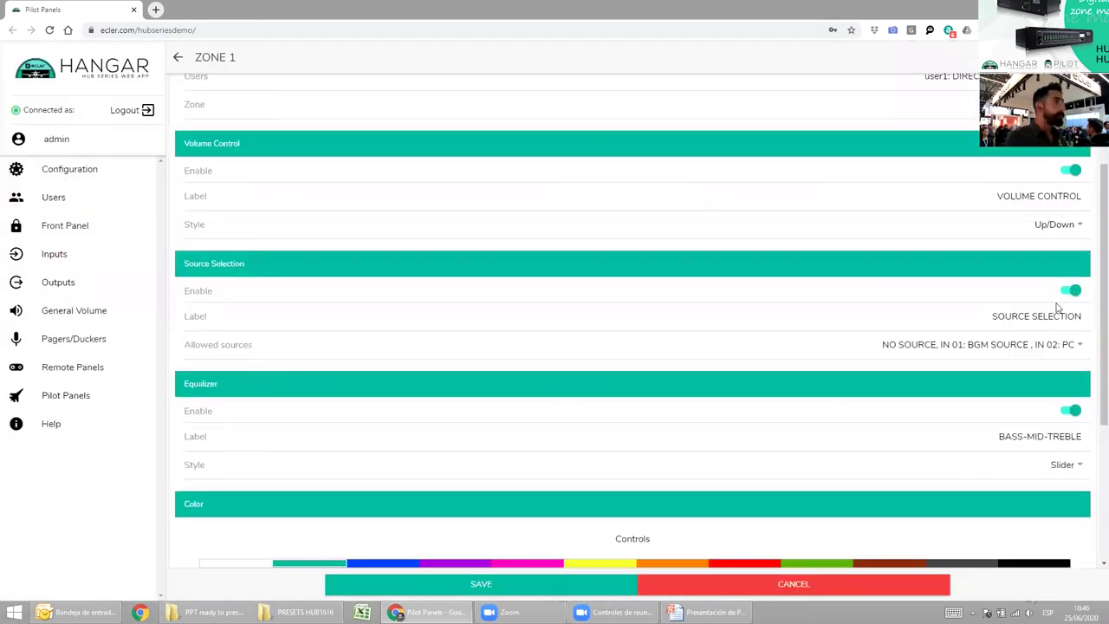
Leave the allowed sources (BGM SOURCE, PC) unchanged and save the OPEN SPACE panel.
{"action": "left_click", "coordinate": [1079, 346]}
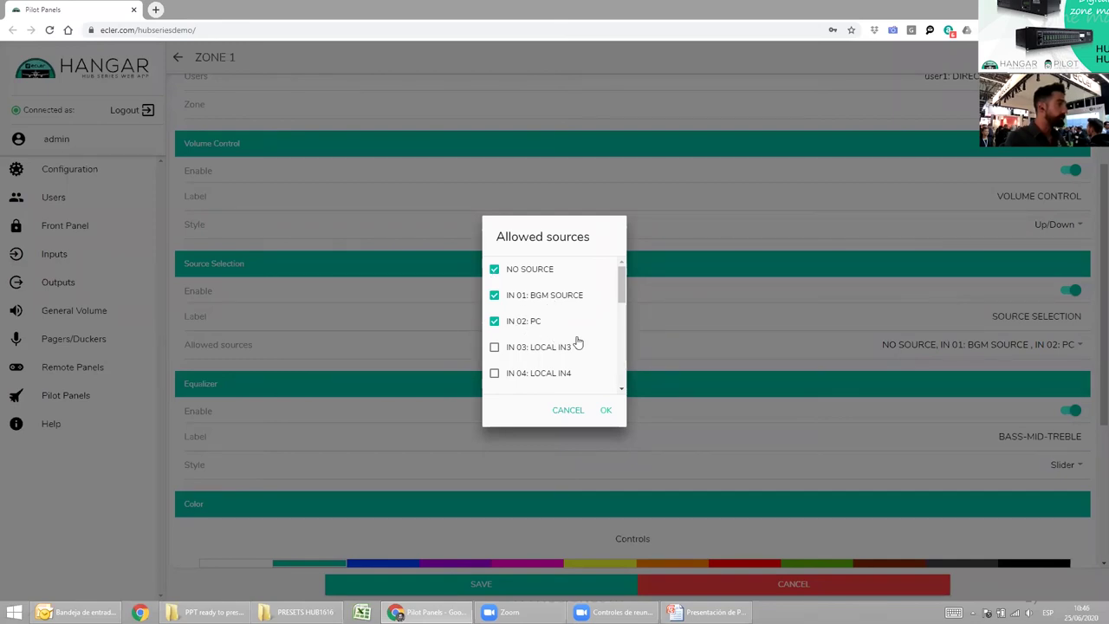
{"action": "key", "text": "alt+Tab"}
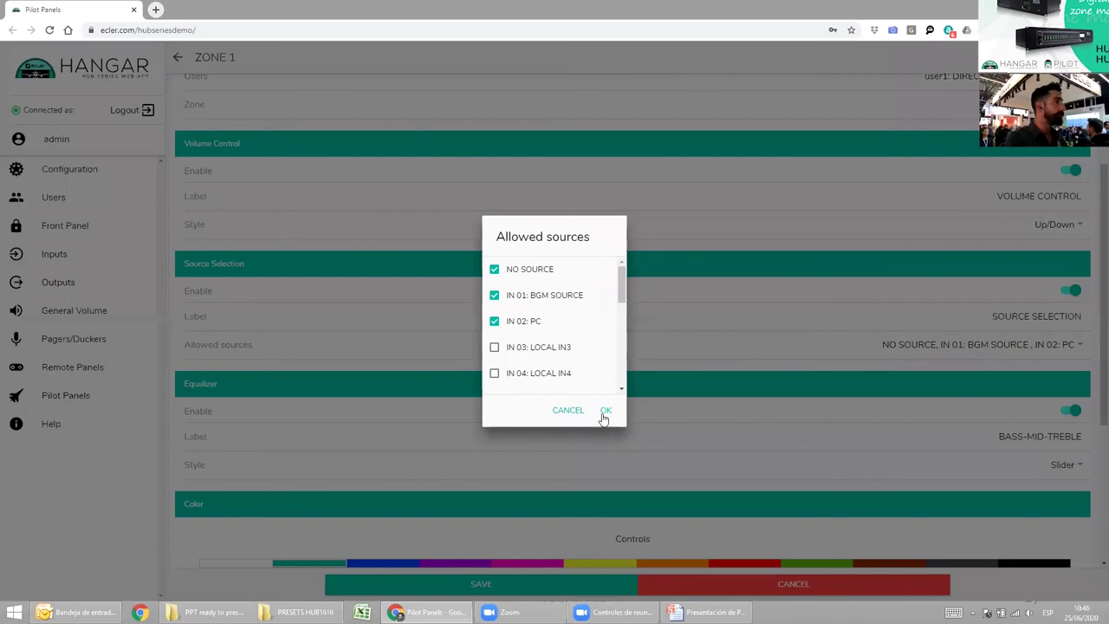
{"action": "left_click", "coordinate": [673, 410]}
{"action": "scroll", "coordinate": [1005, 333], "scroll_direction": "down", "scroll_amount": 2}
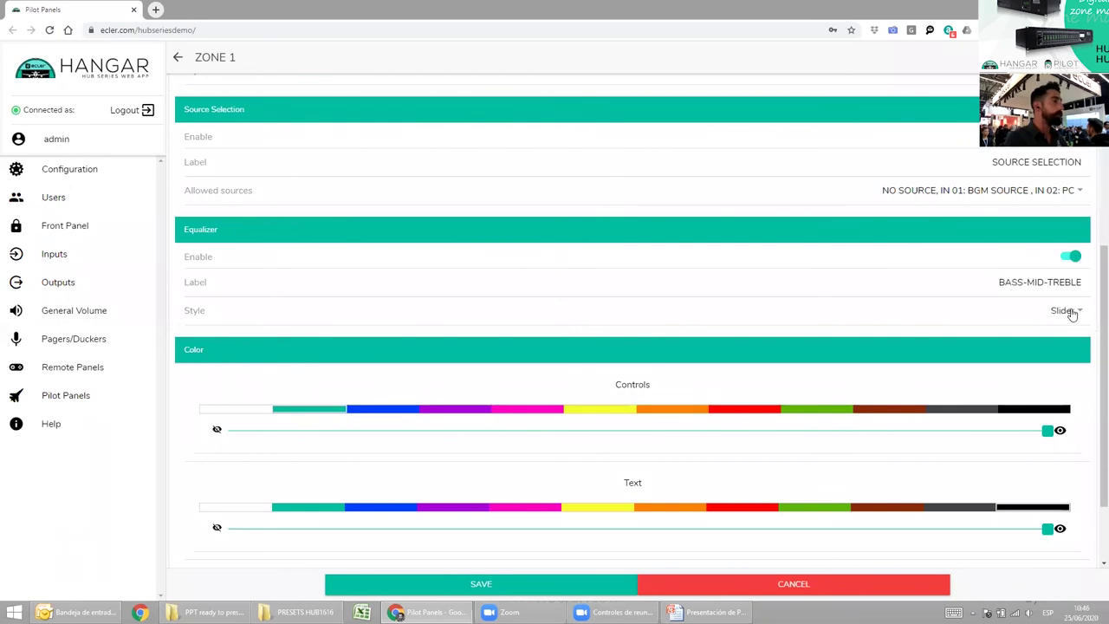
{"action": "scroll", "coordinate": [906, 305], "scroll_direction": "down", "scroll_amount": 1}
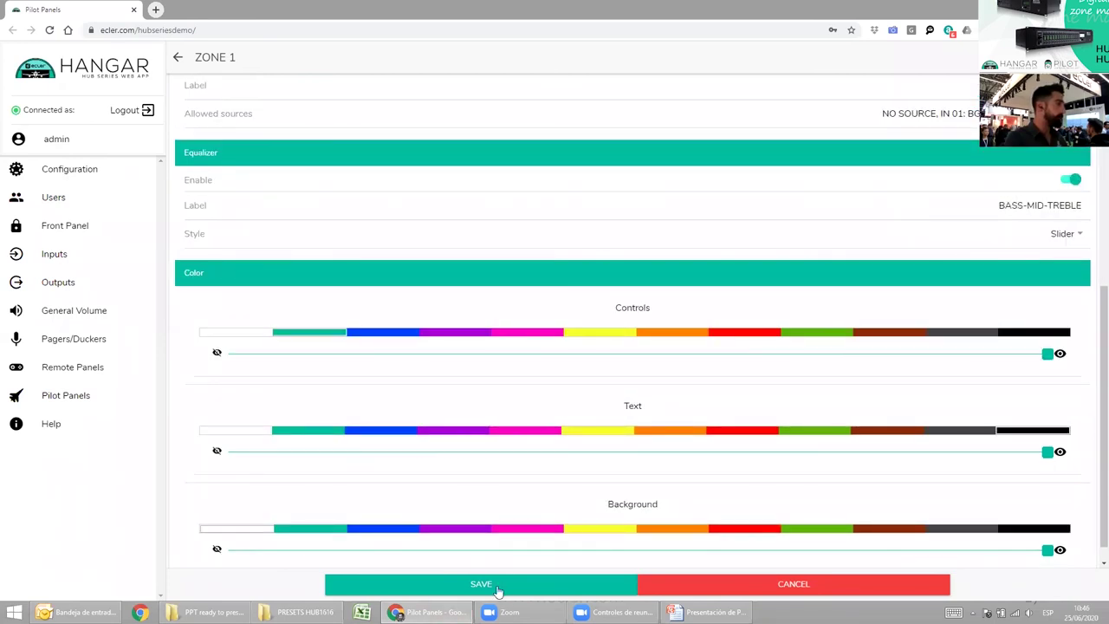
{"action": "left_click", "coordinate": [451, 582]}
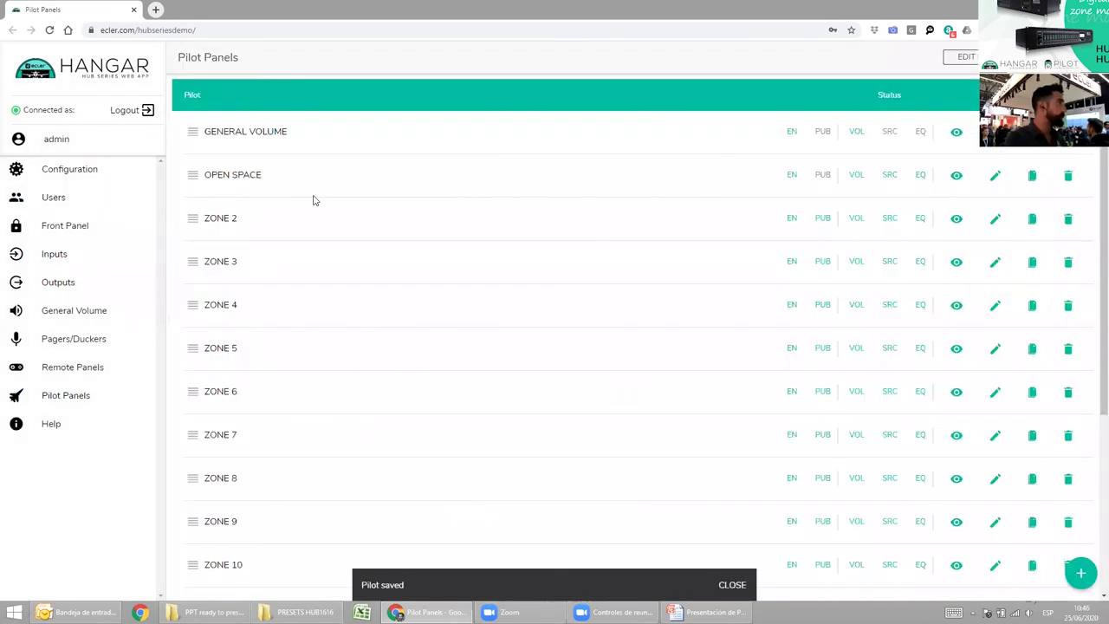
Preview OPEN SPACE, nudging the volume to 96 and trying sources before settling on NO SOURCE.
{"action": "left_click", "coordinate": [958, 176]}
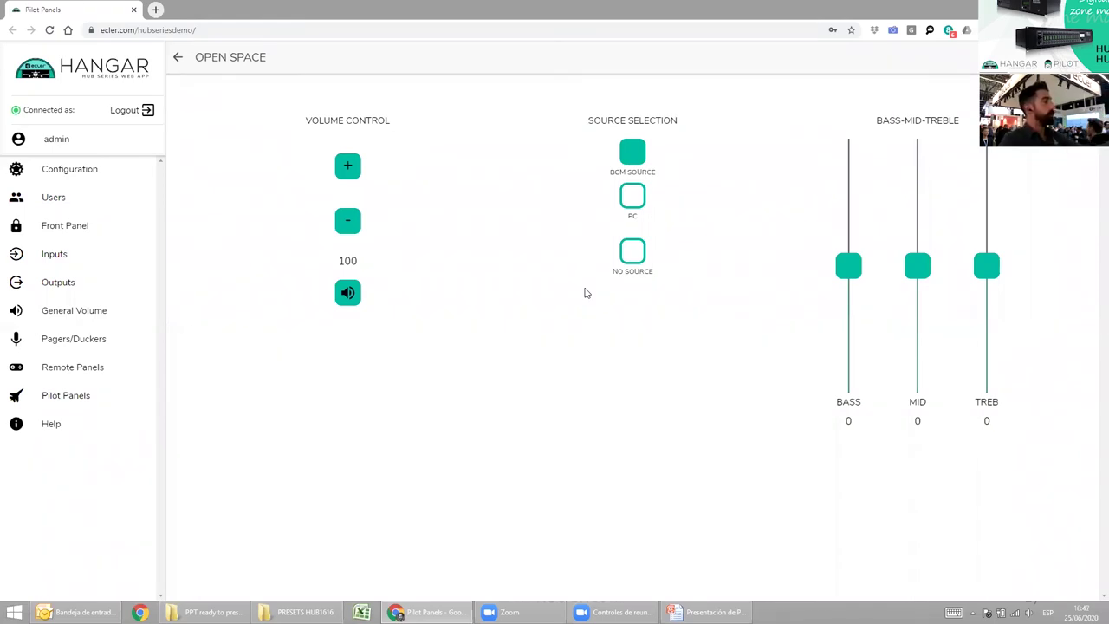
{"action": "left_click", "coordinate": [351, 221]}
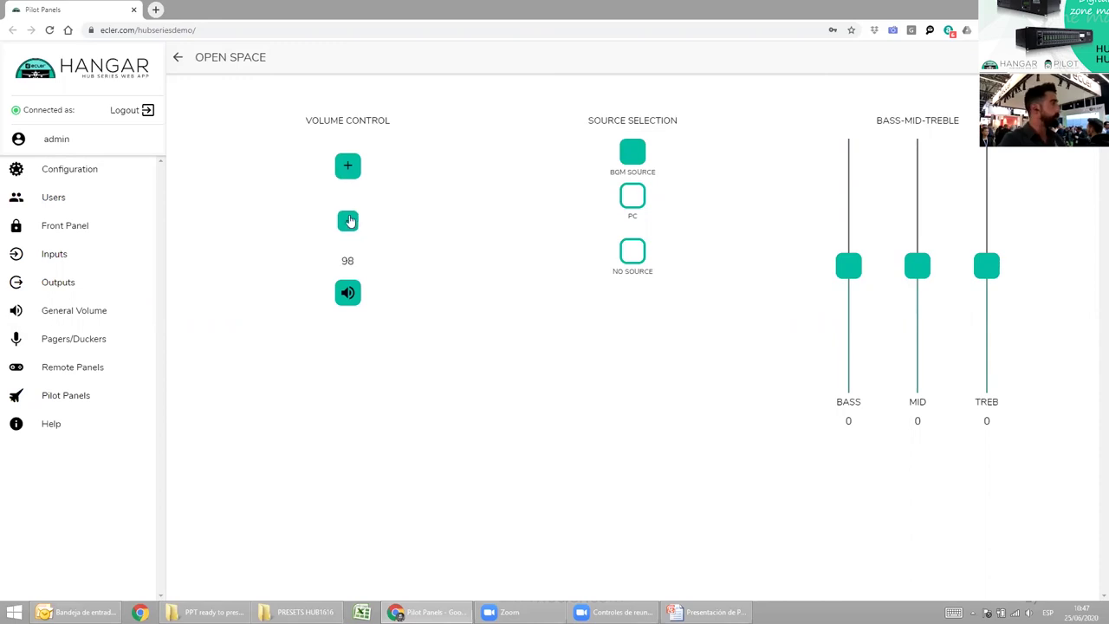
{"action": "left_click", "coordinate": [346, 164]}
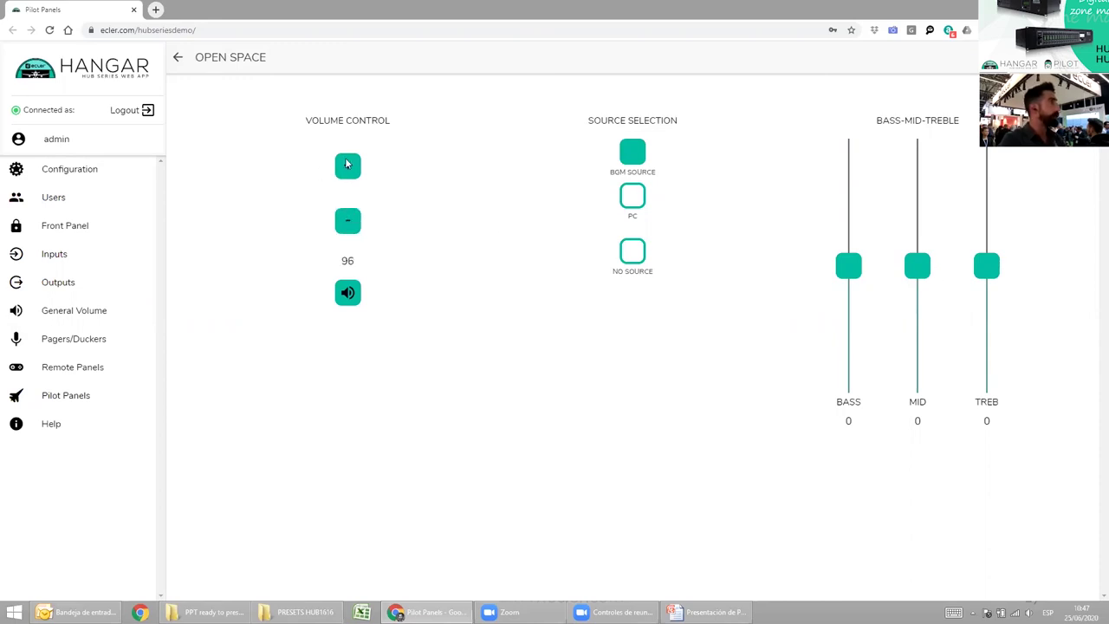
{"action": "left_click", "coordinate": [627, 203]}
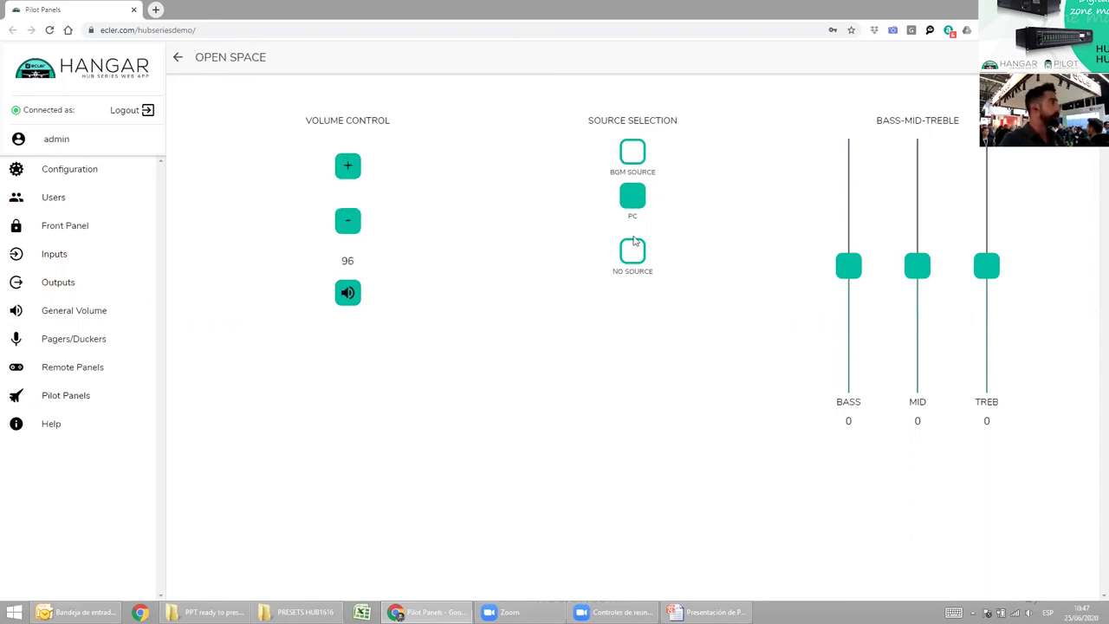
{"action": "left_click", "coordinate": [631, 165]}
{"action": "left_click", "coordinate": [626, 257]}
Set the equalizer to BASS 10, MID -10 and TREB -10.
{"action": "left_click_drag", "start_coordinate": [845, 275], "coordinate": [920, 307]}
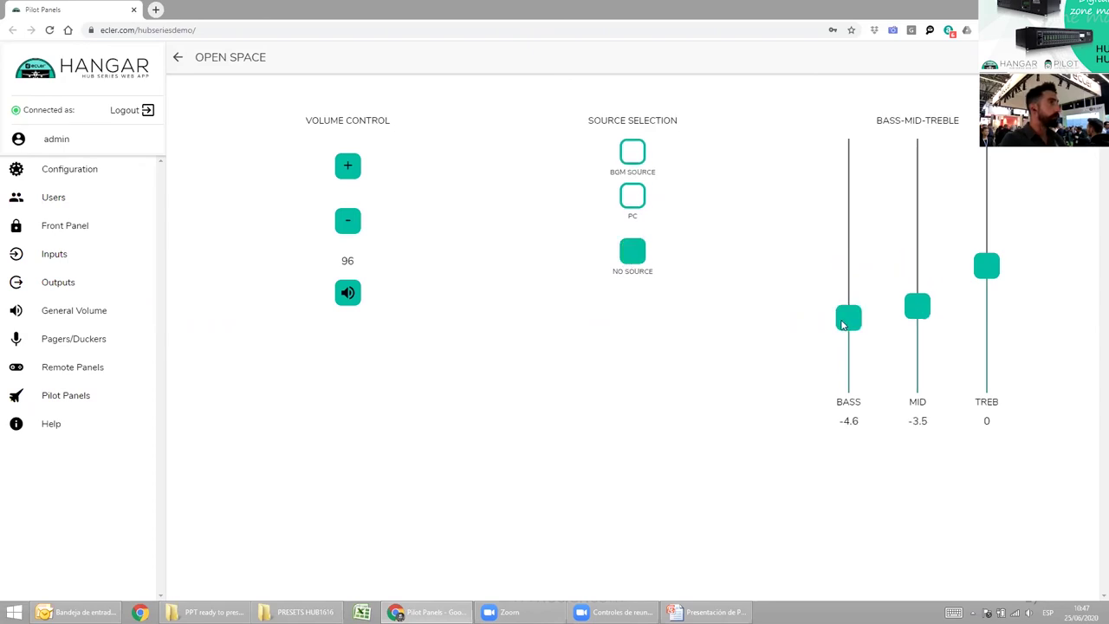
{"action": "left_click_drag", "start_coordinate": [846, 317], "coordinate": [851, 149]}
{"action": "left_click_drag", "start_coordinate": [987, 277], "coordinate": [986, 381]}
{"action": "left_click_drag", "start_coordinate": [920, 310], "coordinate": [908, 441]}
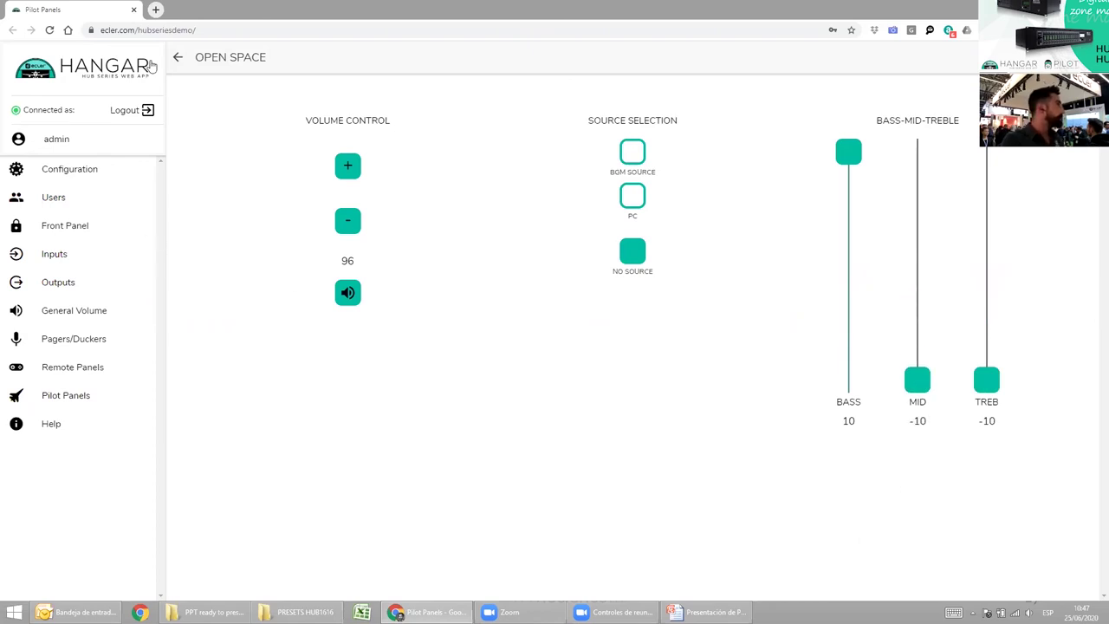
Return to Pilot Panels, compare against the email summary slide, and open ZONE 2 for editing.
{"action": "left_click", "coordinate": [178, 59]}
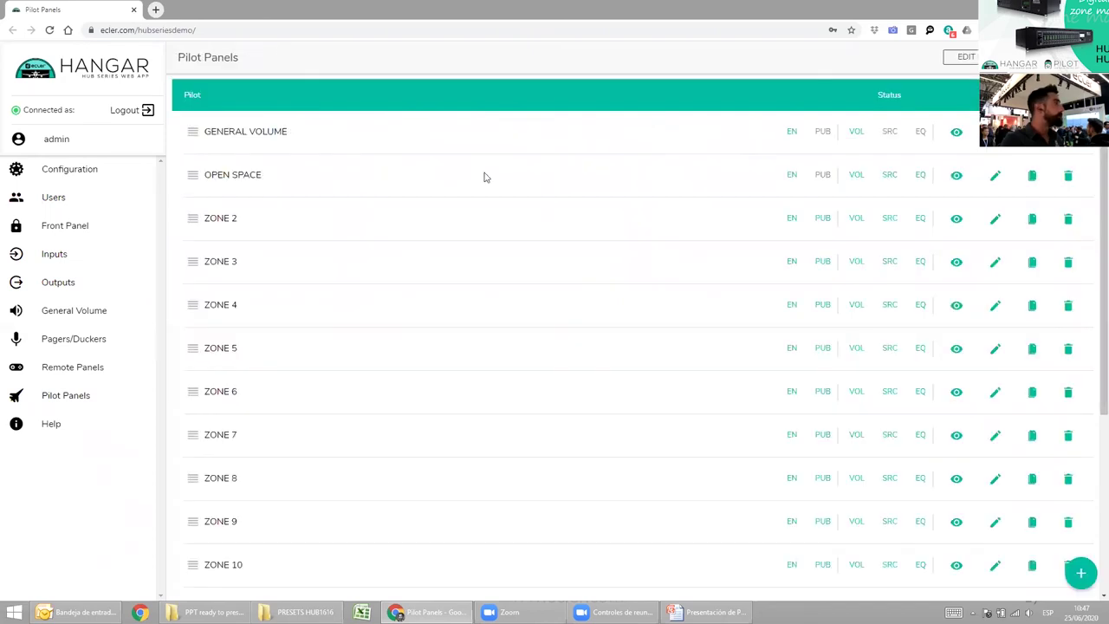
{"action": "key", "text": "alt+Tab"}
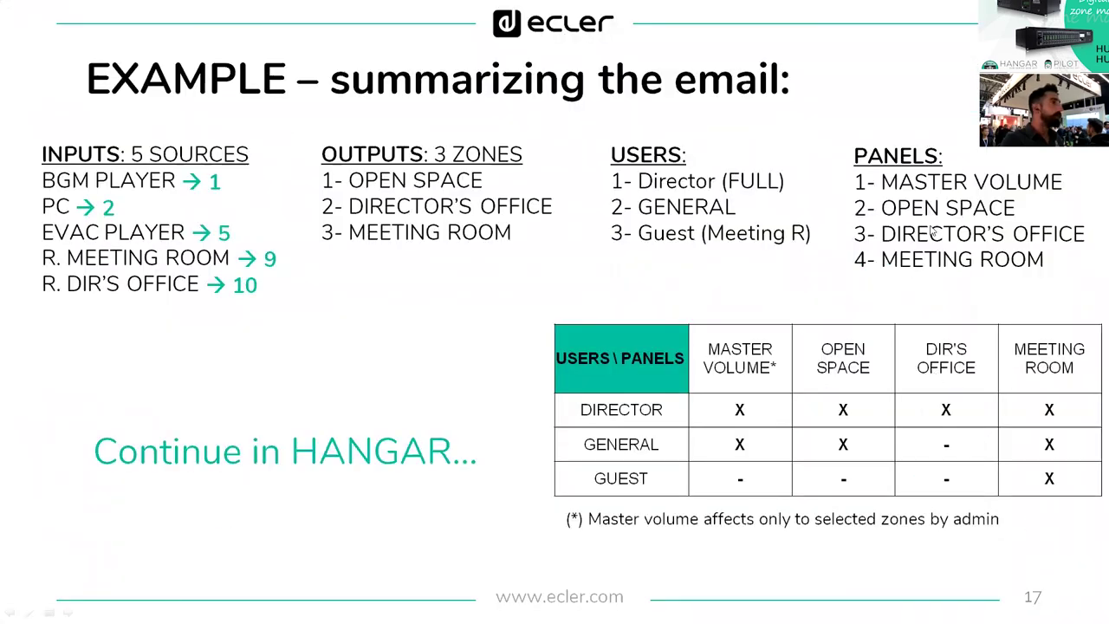
{"action": "key", "text": "alt+Tab"}
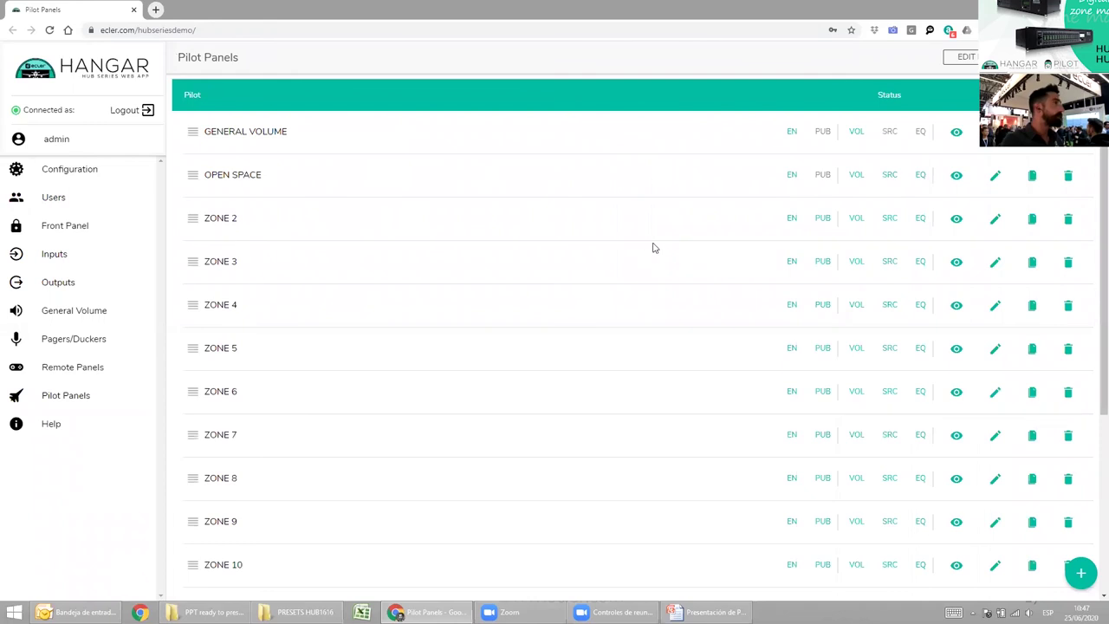
{"action": "key", "text": "alt+Tab"}
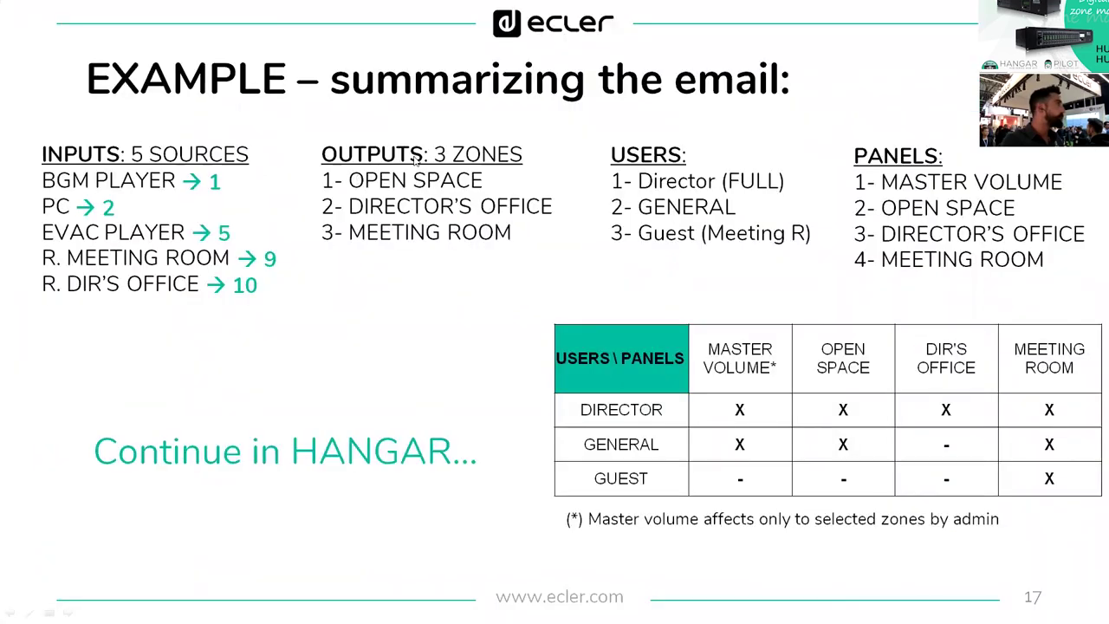
{"action": "key", "text": "alt+Tab"}
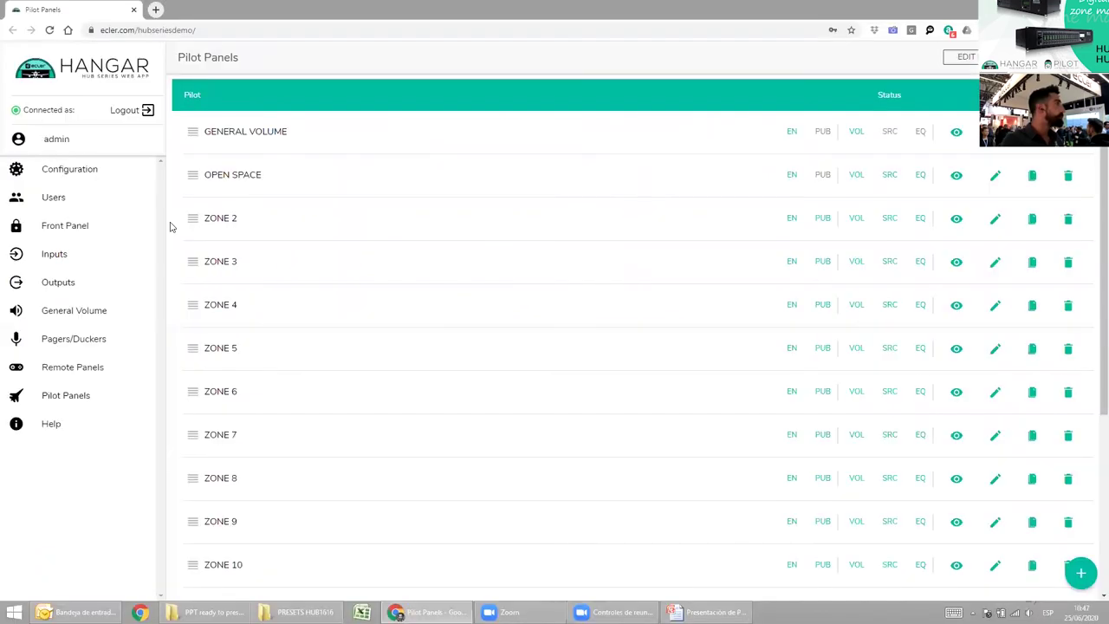
{"action": "left_click", "coordinate": [994, 220]}
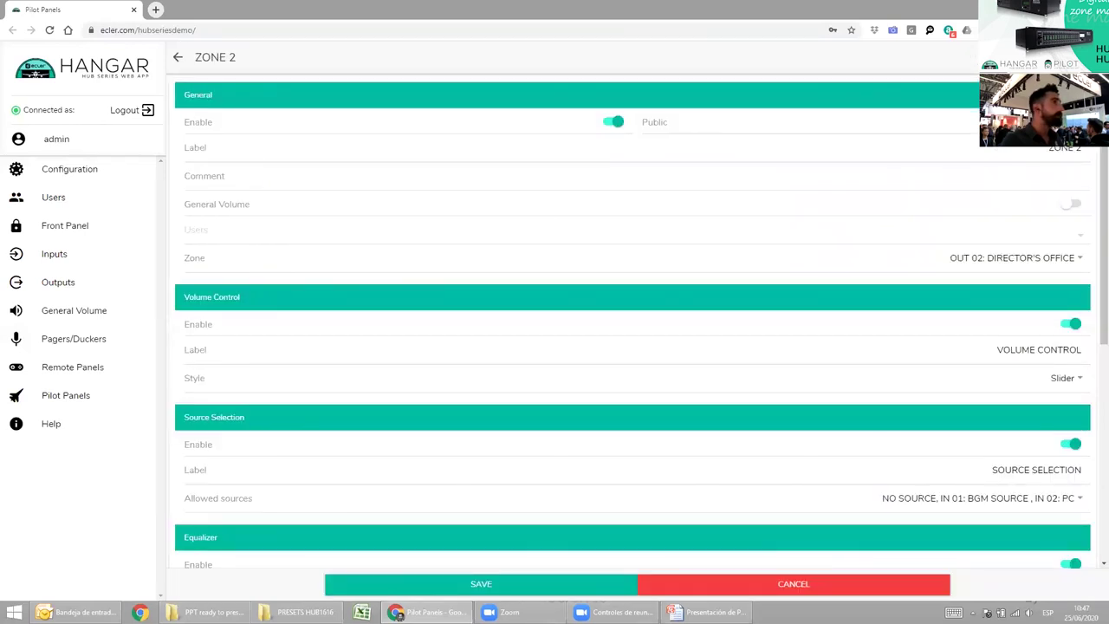
Rename the ZONE 2 panel to DIRECTOR'S, keeping zone OUT 02: DIRECTOR'S OFFICE.
{"action": "left_click", "coordinate": [1076, 148]}
{"action": "triple_click", "coordinate": [956, 140]}
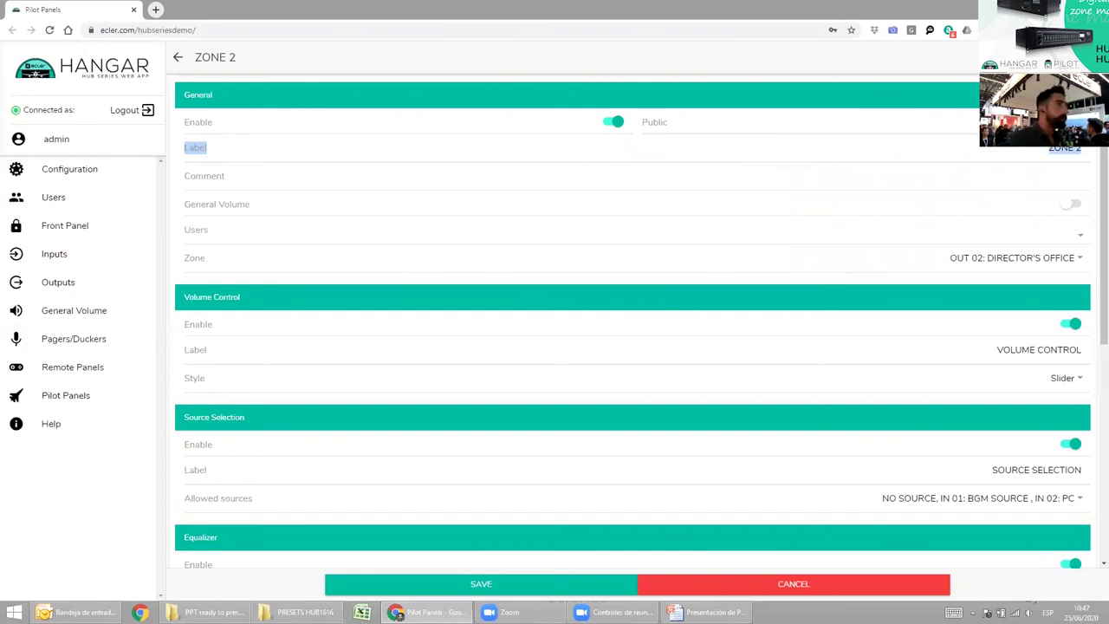
{"action": "left_click", "coordinate": [1062, 152]}
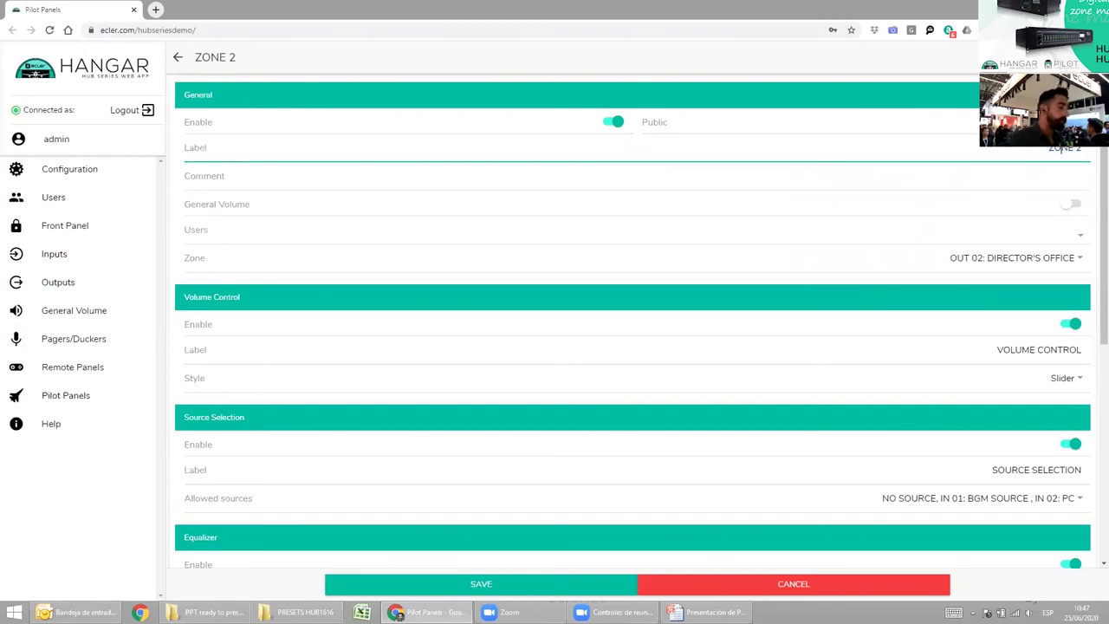
{"action": "key", "text": "BackSpace"}
{"action": "key", "text": "BackSpace"}
{"action": "key", "text": "BackSpace"}
{"action": "key", "text": "BackSpace"}
{"action": "key", "text": "BackSpace"}
{"action": "key", "text": "BackSpace"}
{"action": "type", "text": "DIRECTOR'S"}
{"action": "key", "text": "Tab"}
{"action": "key", "text": "Tab"}
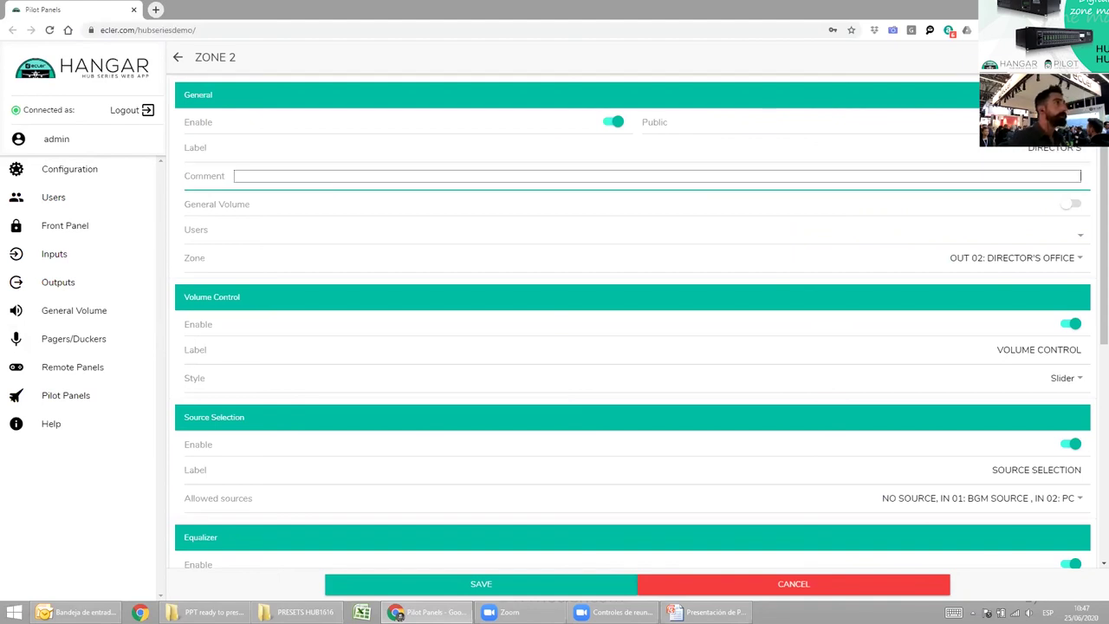
{"action": "key", "text": "Tab"}
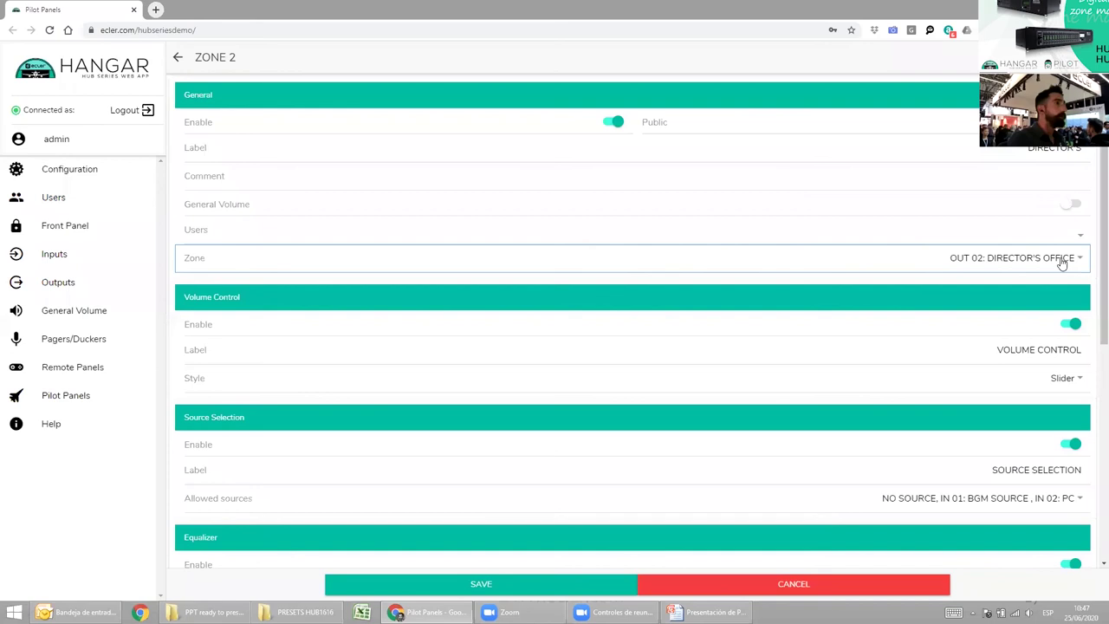
{"action": "left_click", "coordinate": [1062, 260]}
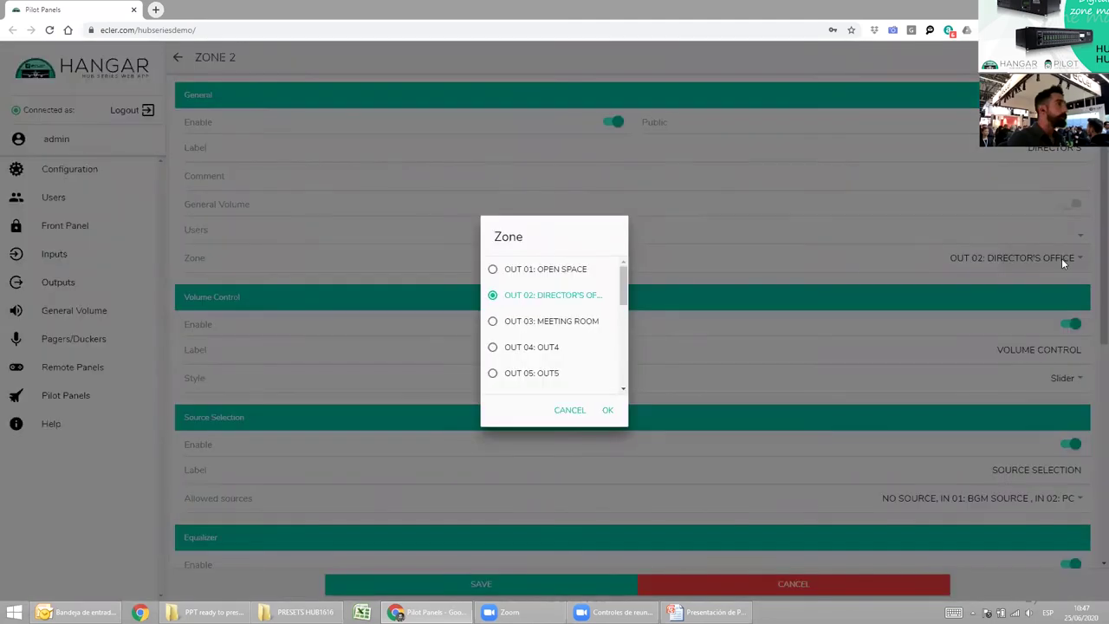
{"action": "left_click", "coordinate": [607, 411]}
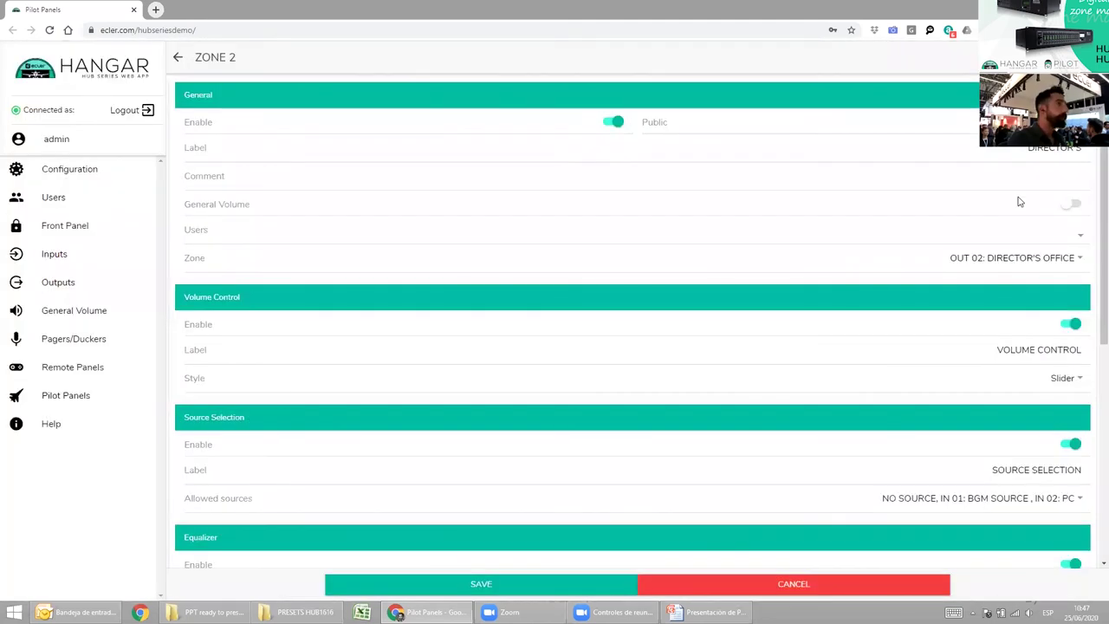
Assign only user1: DIRECTOR, make the controls pink, and save the panel.
{"action": "left_click", "coordinate": [1072, 241]}
{"action": "left_click", "coordinate": [555, 317]}
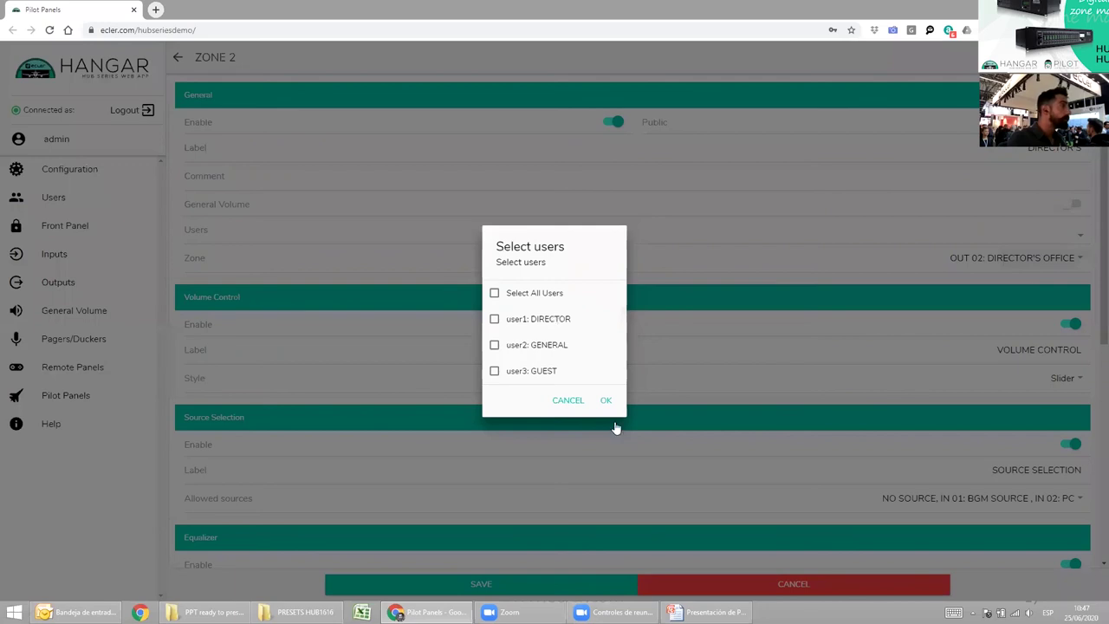
{"action": "left_click", "coordinate": [780, 327]}
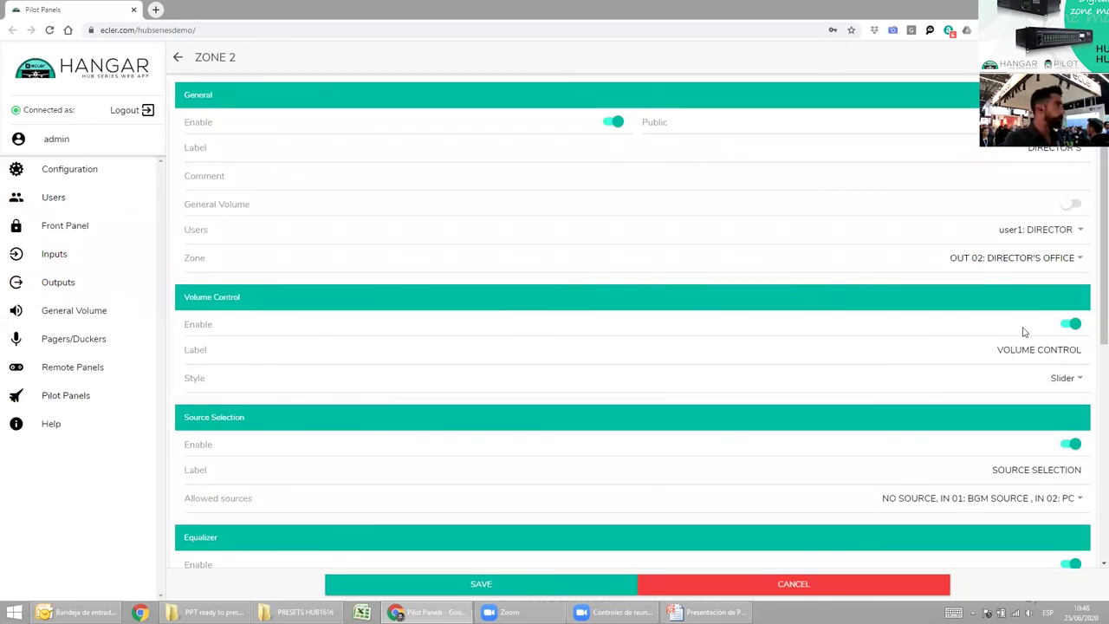
{"action": "scroll", "coordinate": [1076, 364], "scroll_direction": "down", "scroll_amount": 1}
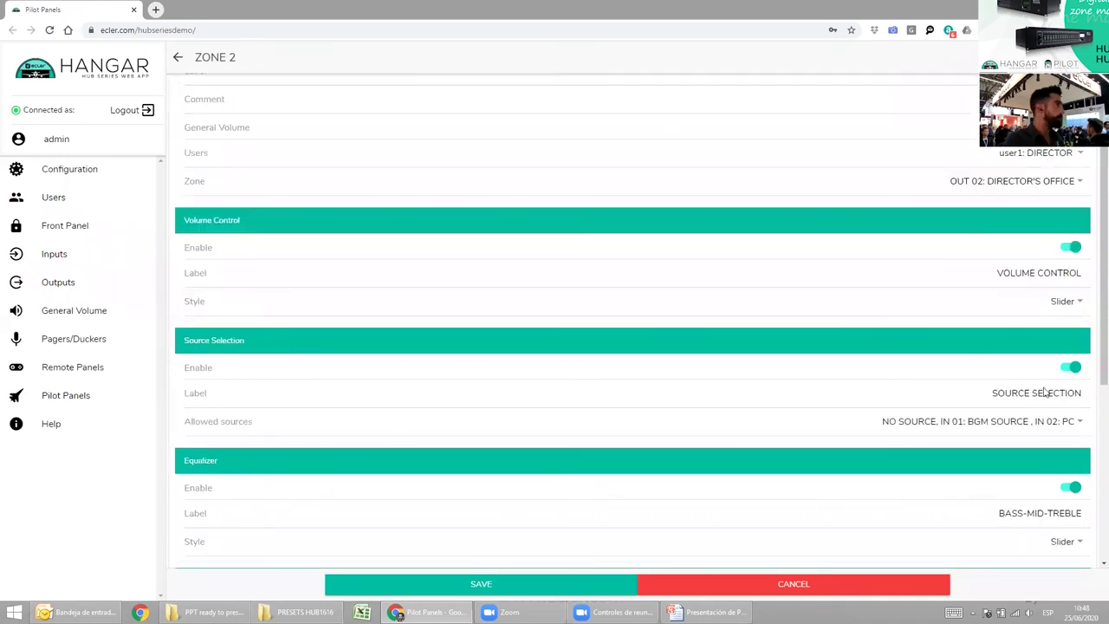
{"action": "scroll", "coordinate": [1049, 395], "scroll_direction": "down", "scroll_amount": 2}
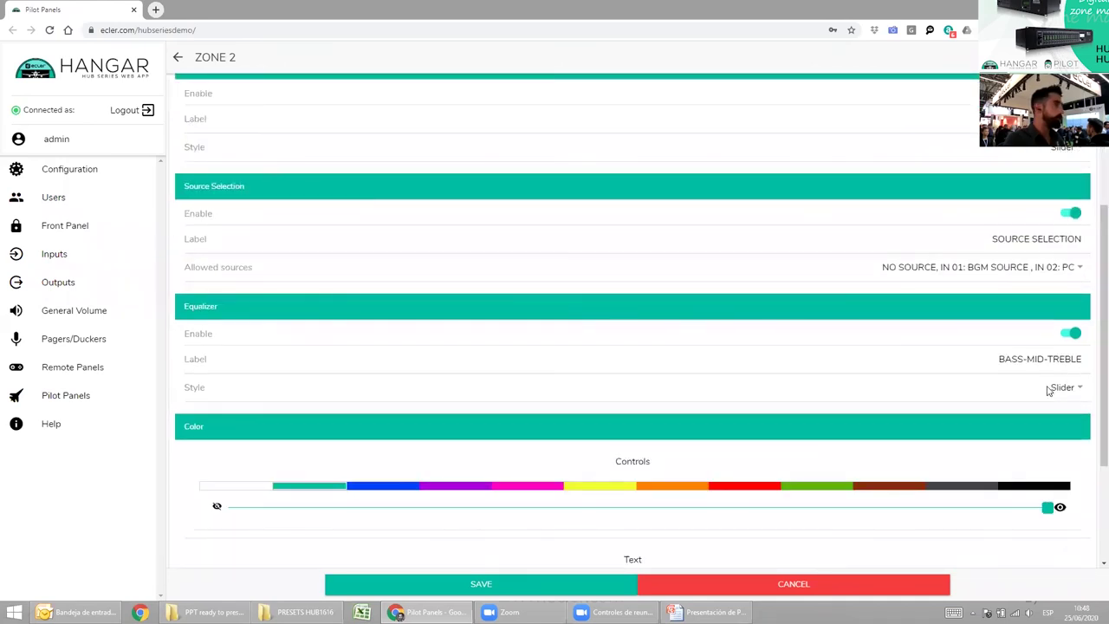
{"action": "scroll", "coordinate": [1048, 390], "scroll_direction": "down", "scroll_amount": 2}
{"action": "scroll", "coordinate": [473, 367], "scroll_direction": "down", "scroll_amount": 1}
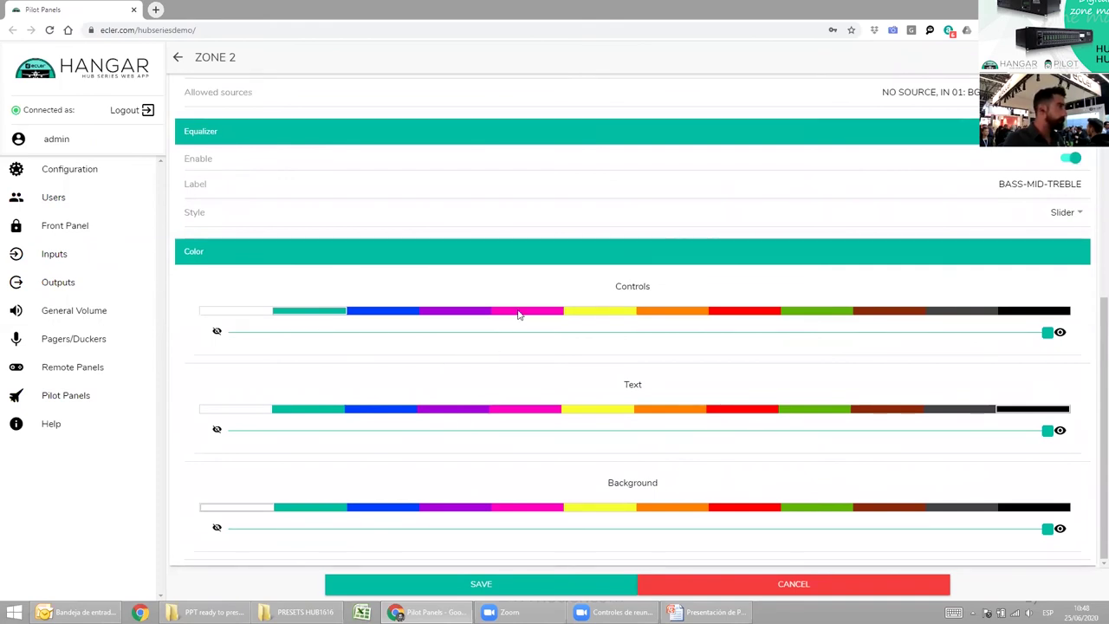
{"action": "left_click", "coordinate": [518, 311]}
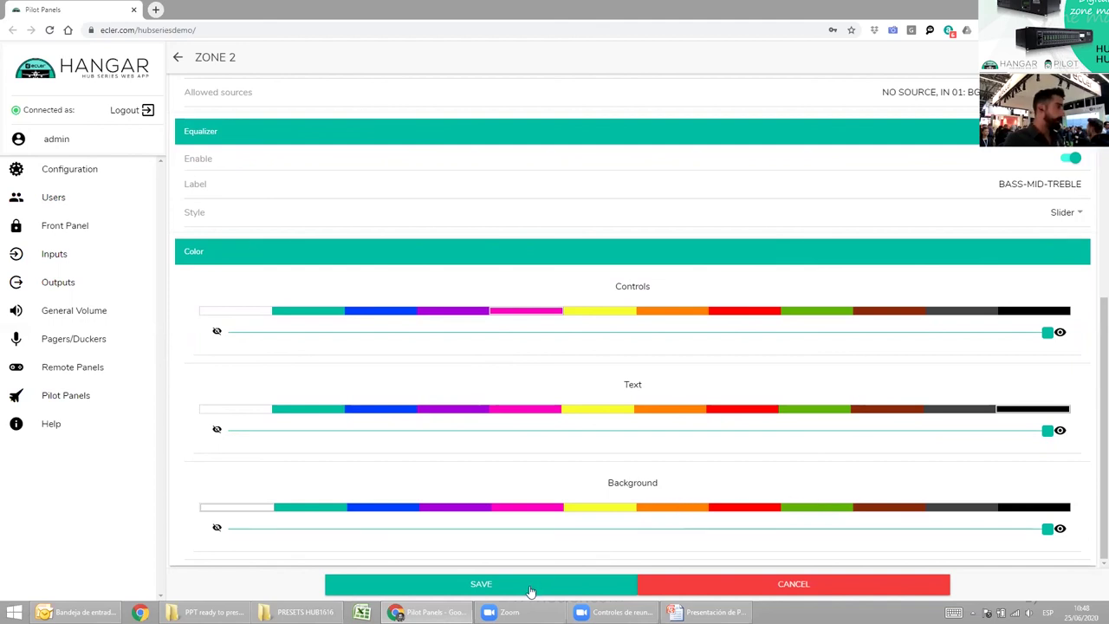
{"action": "left_click", "coordinate": [530, 585]}
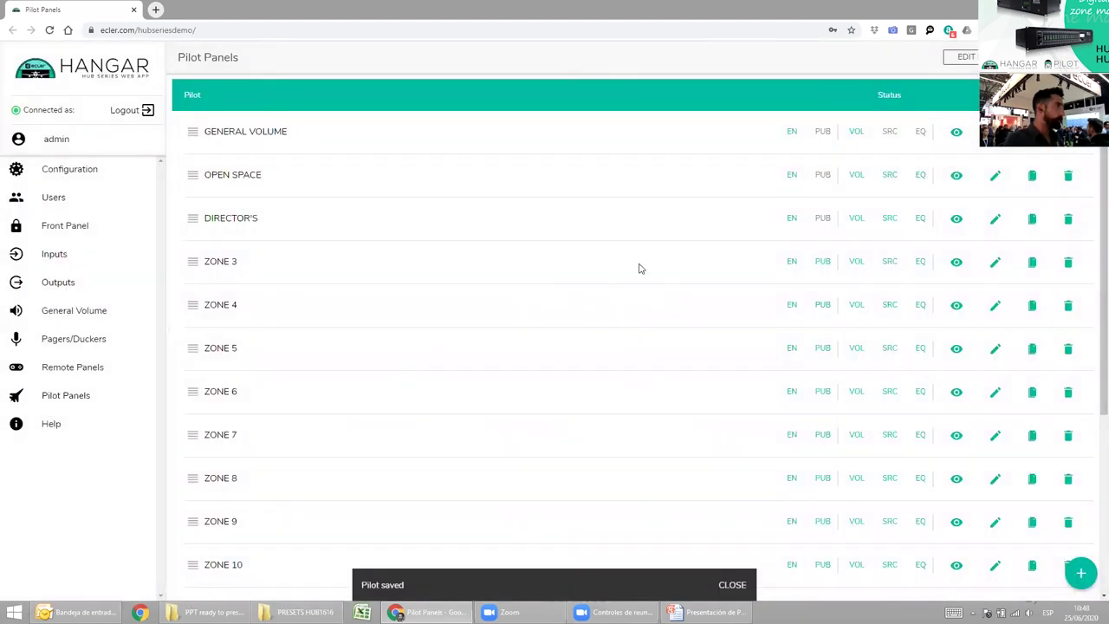
Preview DIRECTOR'S, set volume 55 on BGM SOURCE after trying PC, then recheck the slide.
{"action": "left_click", "coordinate": [957, 218]}
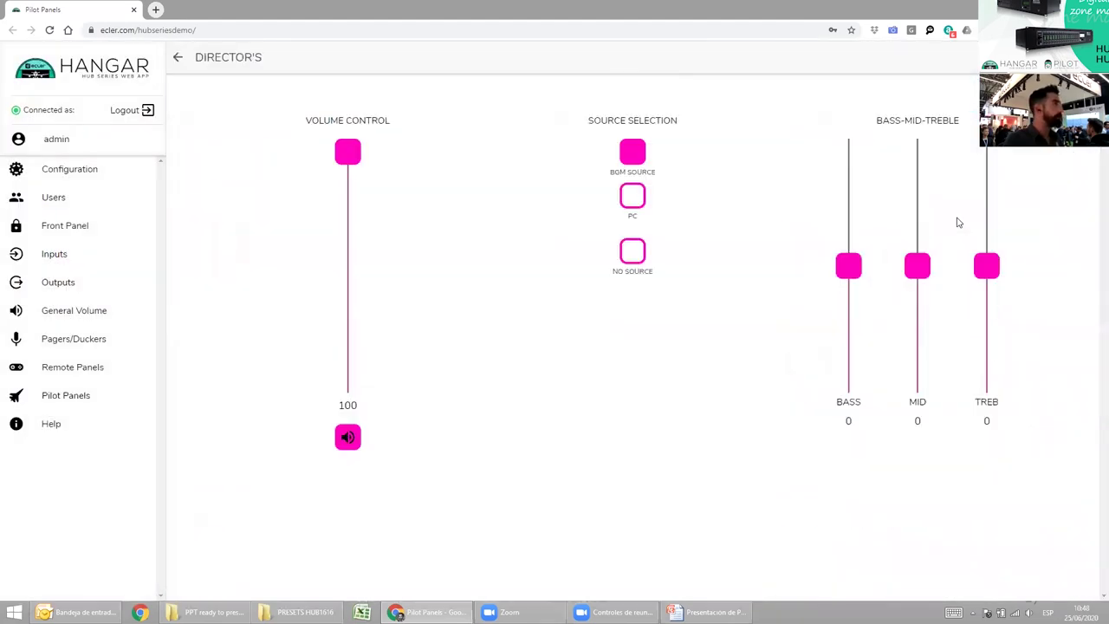
{"action": "left_click_drag", "start_coordinate": [350, 161], "coordinate": [348, 254]}
{"action": "left_click", "coordinate": [632, 196]}
{"action": "left_click", "coordinate": [637, 153]}
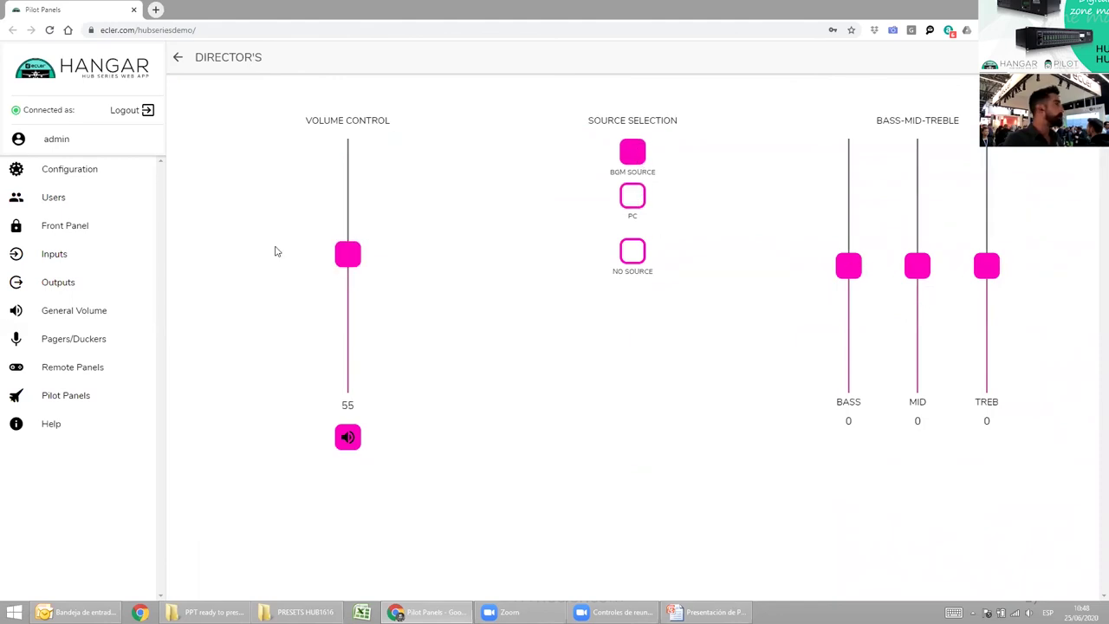
{"action": "left_click", "coordinate": [179, 60]}
{"action": "key", "text": "alt+Tab"}
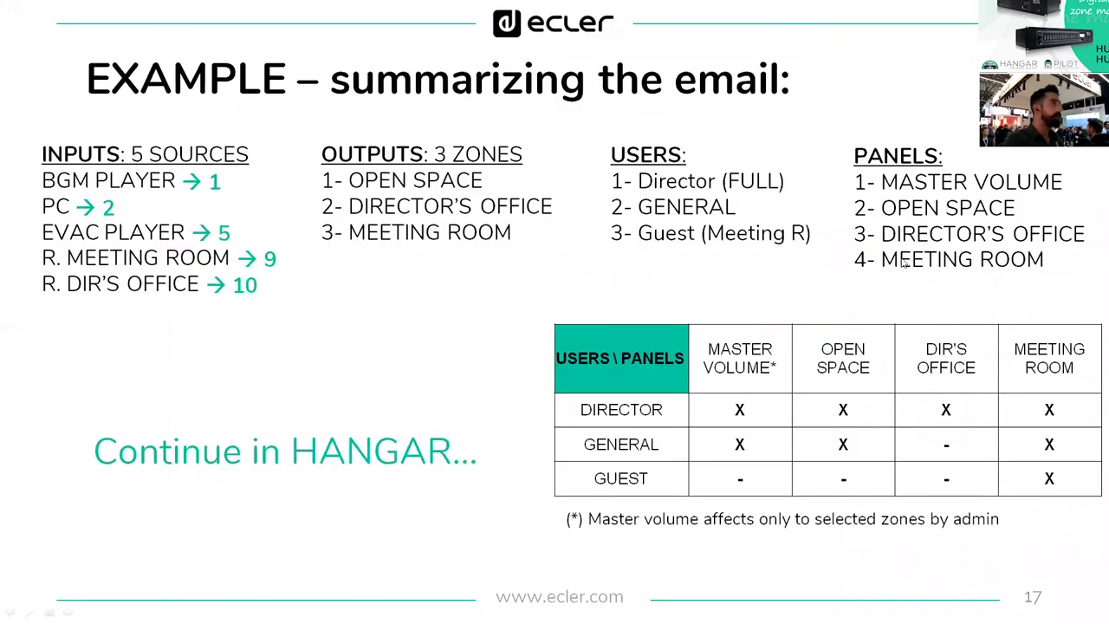
{"action": "key", "text": "alt+Tab"}
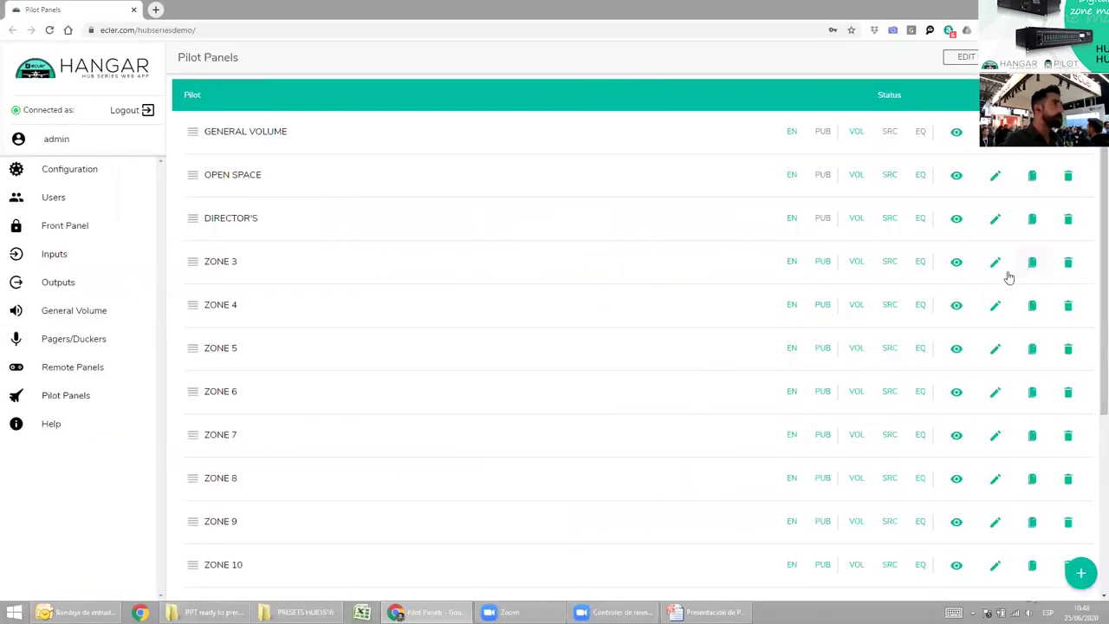
Open the ZONE 3 panel and relabel it MEETING ROOM.
{"action": "left_click", "coordinate": [994, 262]}
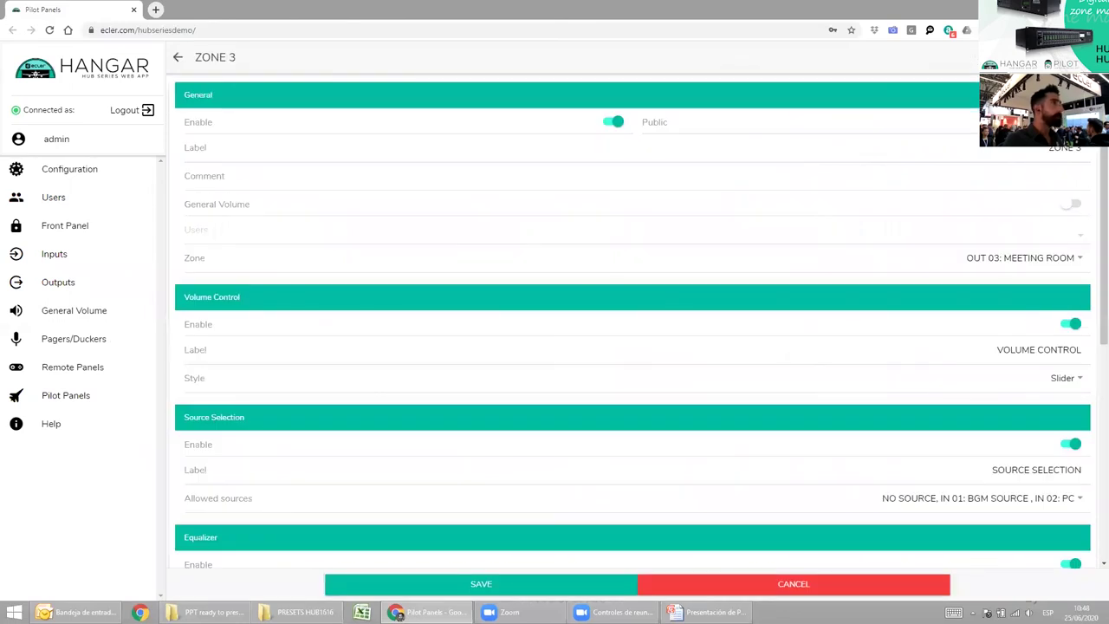
{"action": "left_click", "coordinate": [1070, 151]}
{"action": "double_click", "coordinate": [1070, 152]}
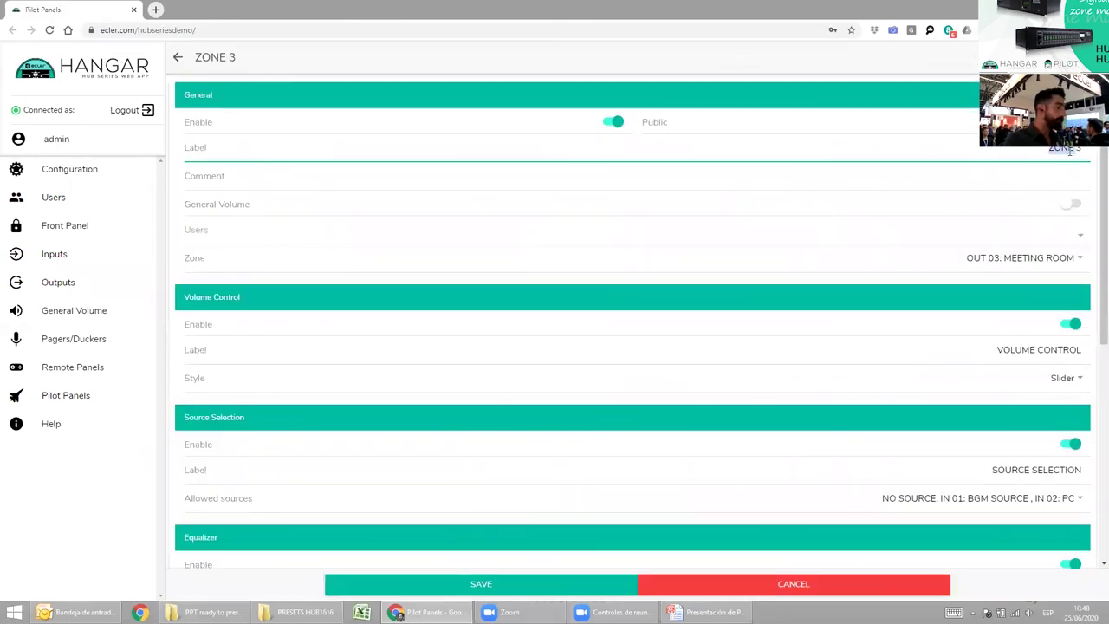
{"action": "type", "text": "MEET"}
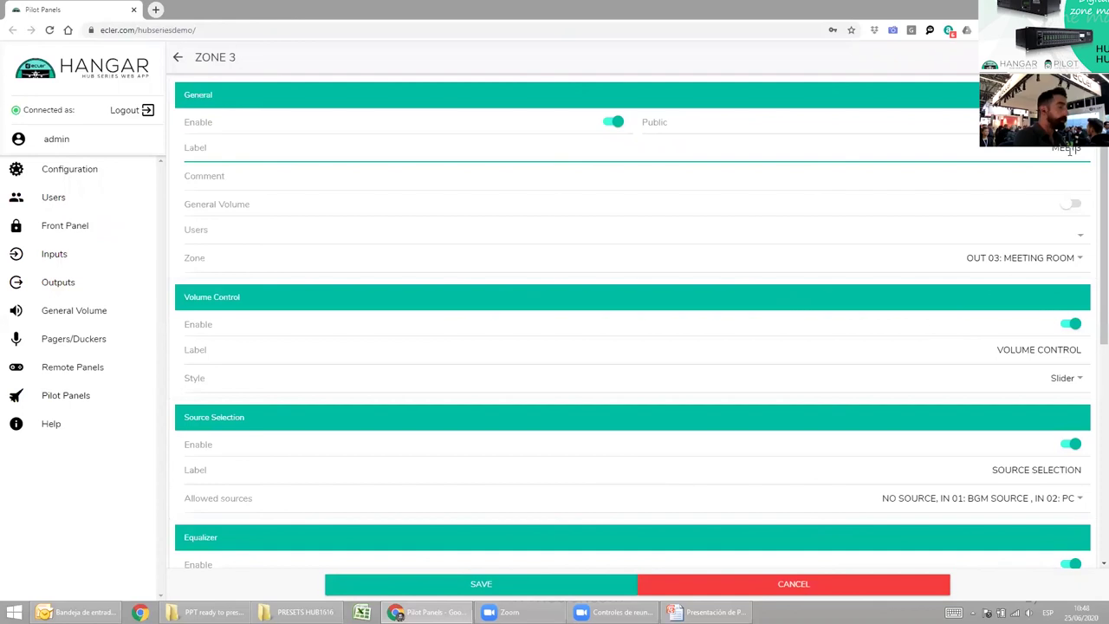
{"action": "type", "text": "ING ROOM"}
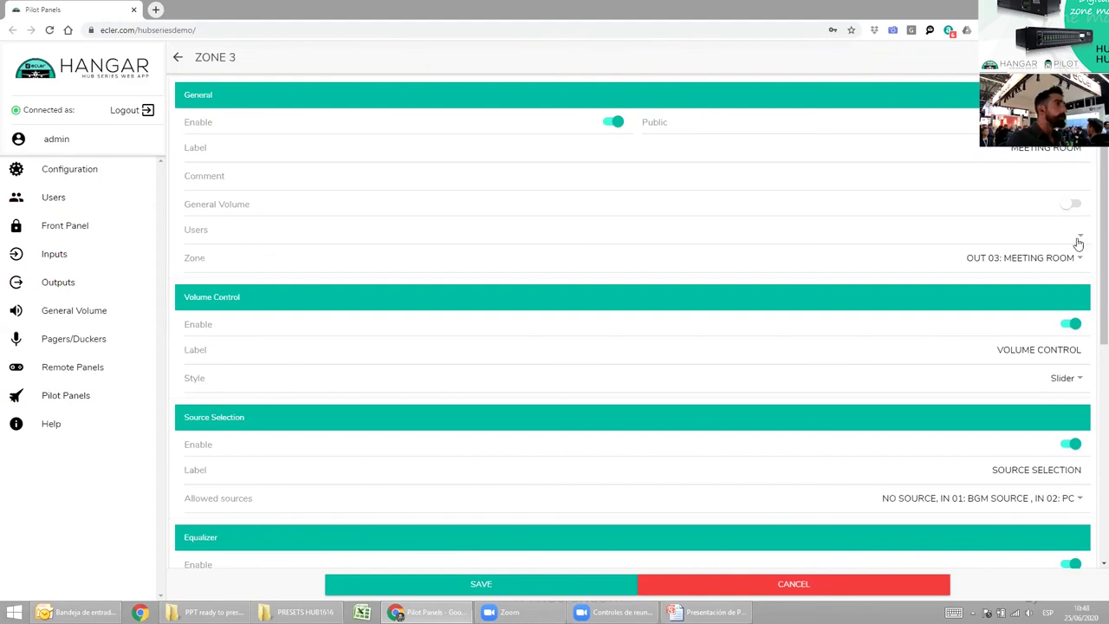
Give only user3: GUEST access, save the panel, and check the summary slide.
{"action": "left_click", "coordinate": [1079, 239]}
{"action": "left_click", "coordinate": [541, 371]}
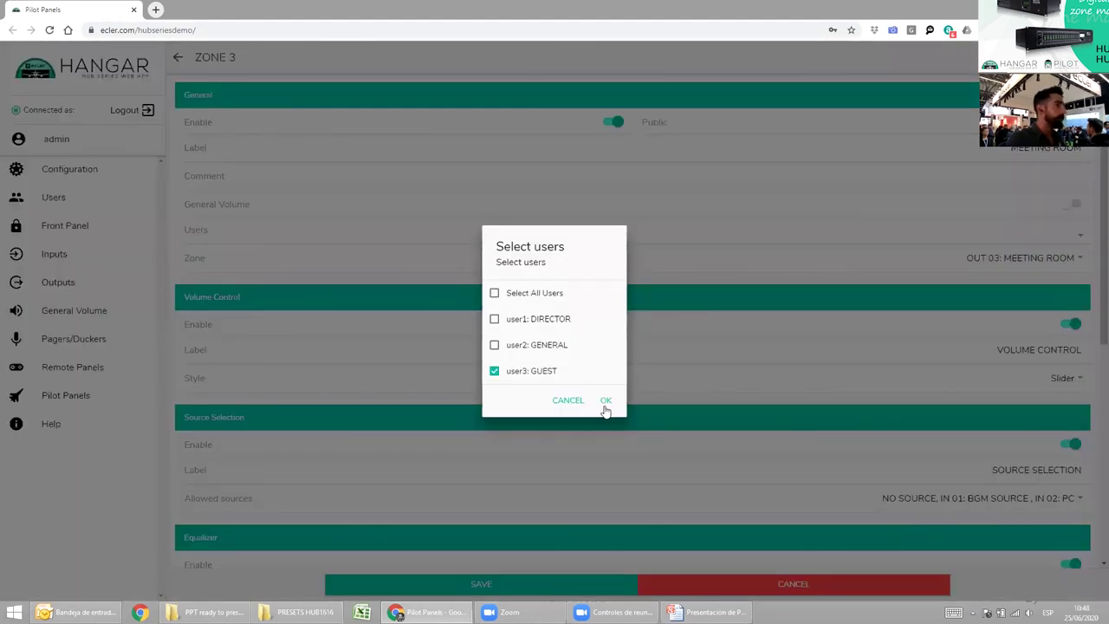
{"action": "left_click", "coordinate": [605, 401]}
{"action": "scroll", "coordinate": [829, 368], "scroll_direction": "down", "scroll_amount": 4}
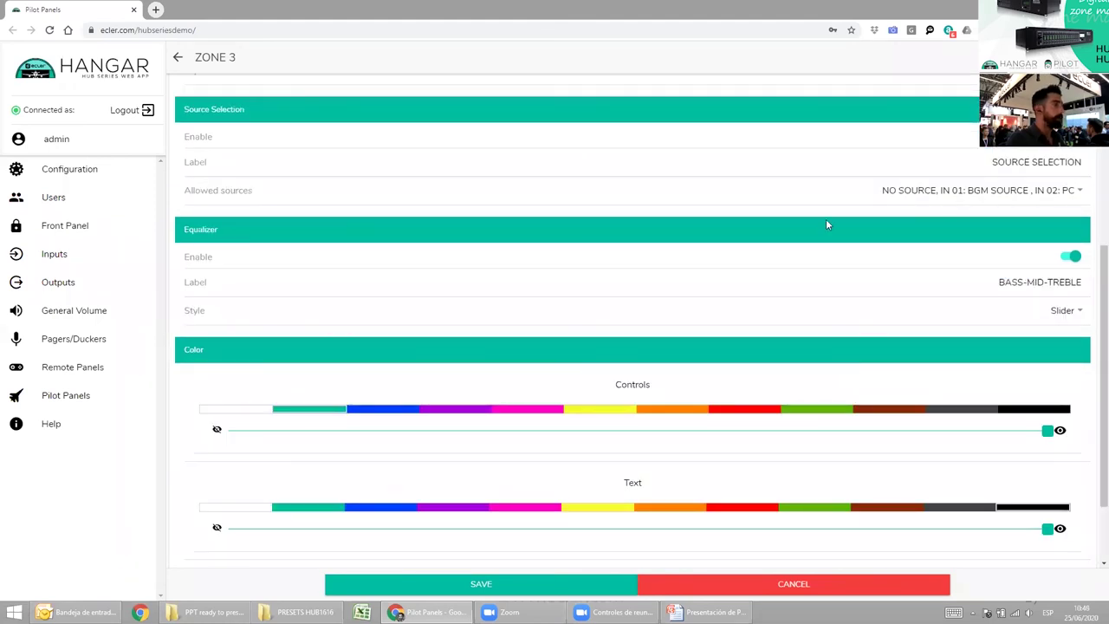
{"action": "scroll", "coordinate": [826, 224], "scroll_direction": "down", "scroll_amount": 2}
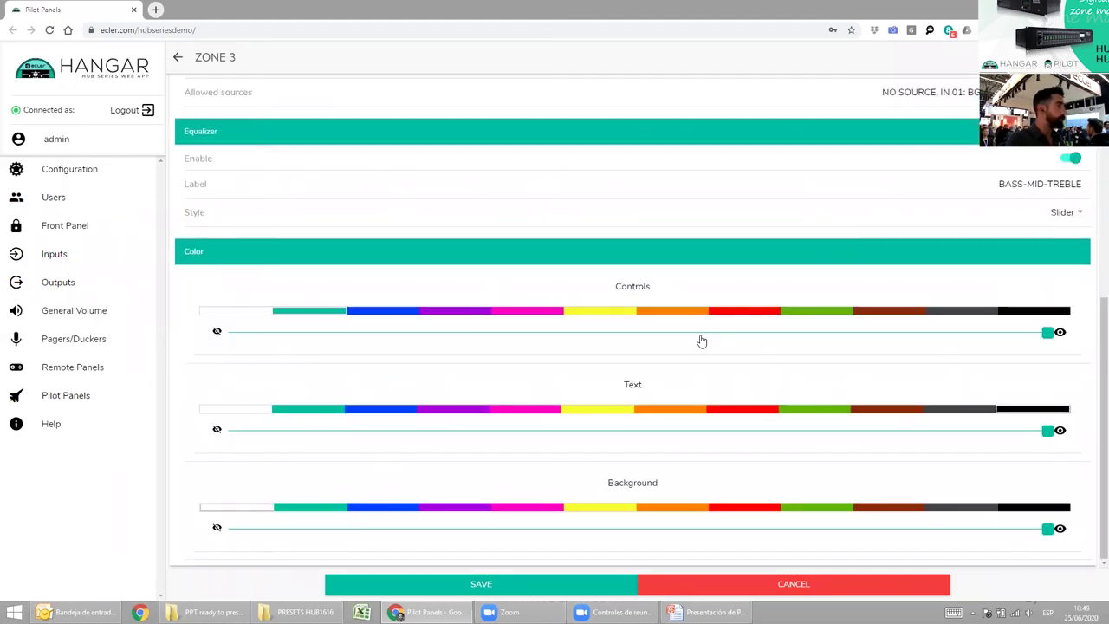
{"action": "left_click", "coordinate": [559, 578]}
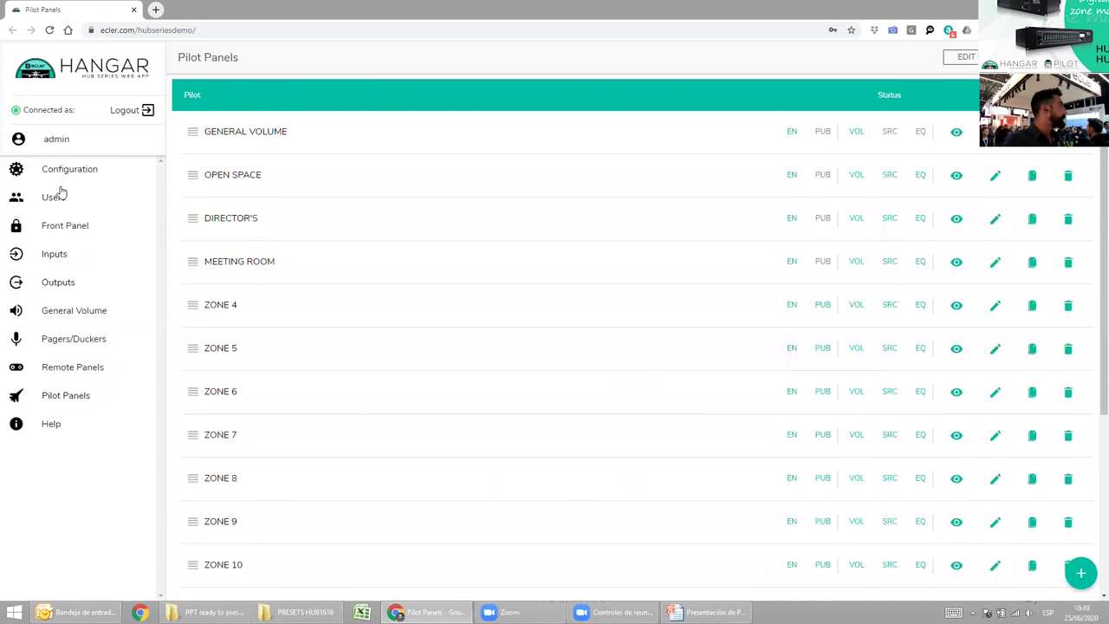
{"action": "key", "text": "alt+Tab"}
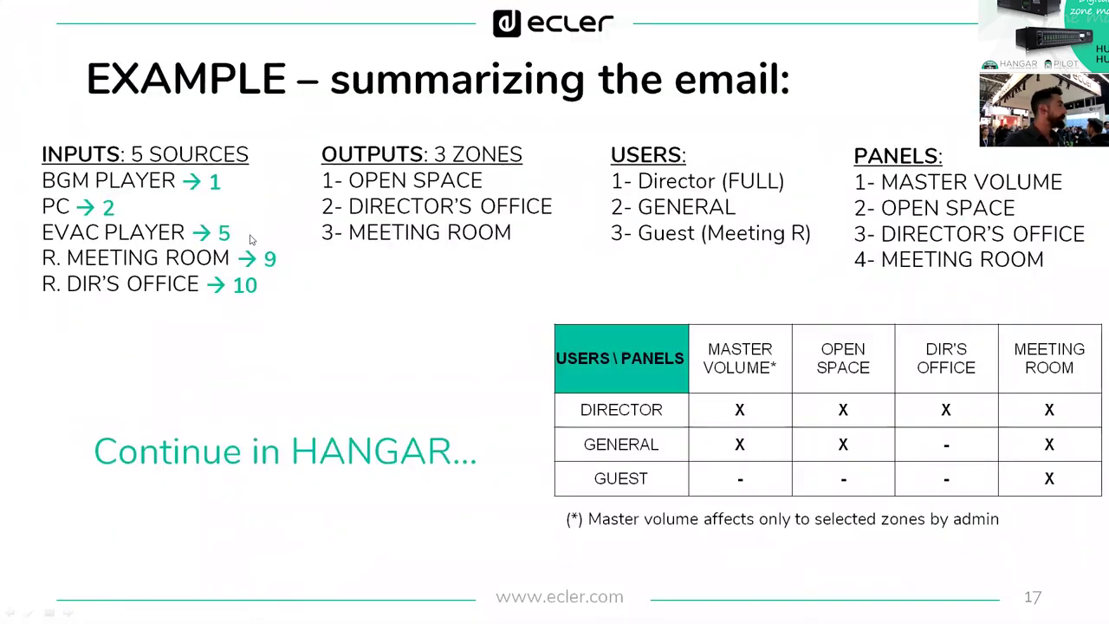
{"action": "key", "text": "alt+Tab"}
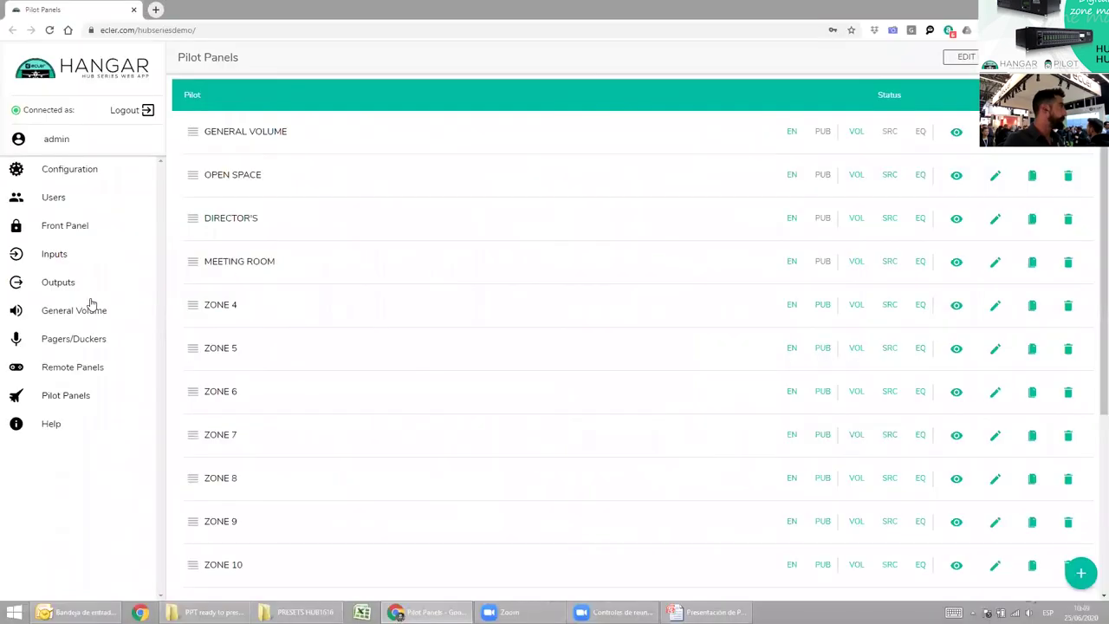
Enable the ducker on IN 5 with priority 1, removing OUT4, OUT5 and OUT11–OUT13.
{"action": "left_click", "coordinate": [87, 343]}
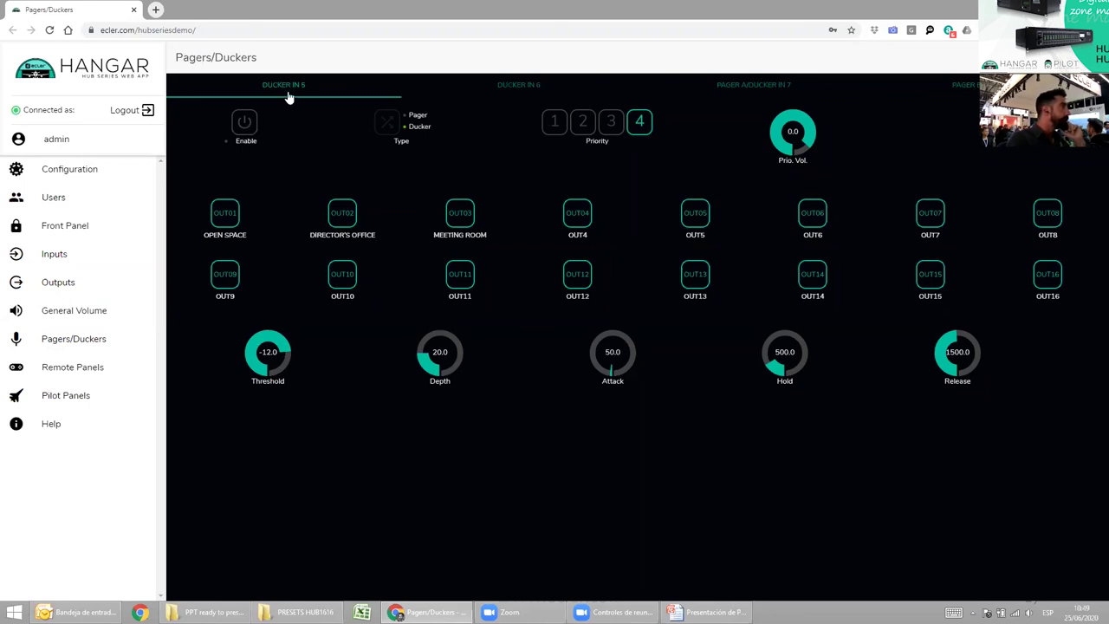
{"action": "left_click", "coordinate": [246, 125]}
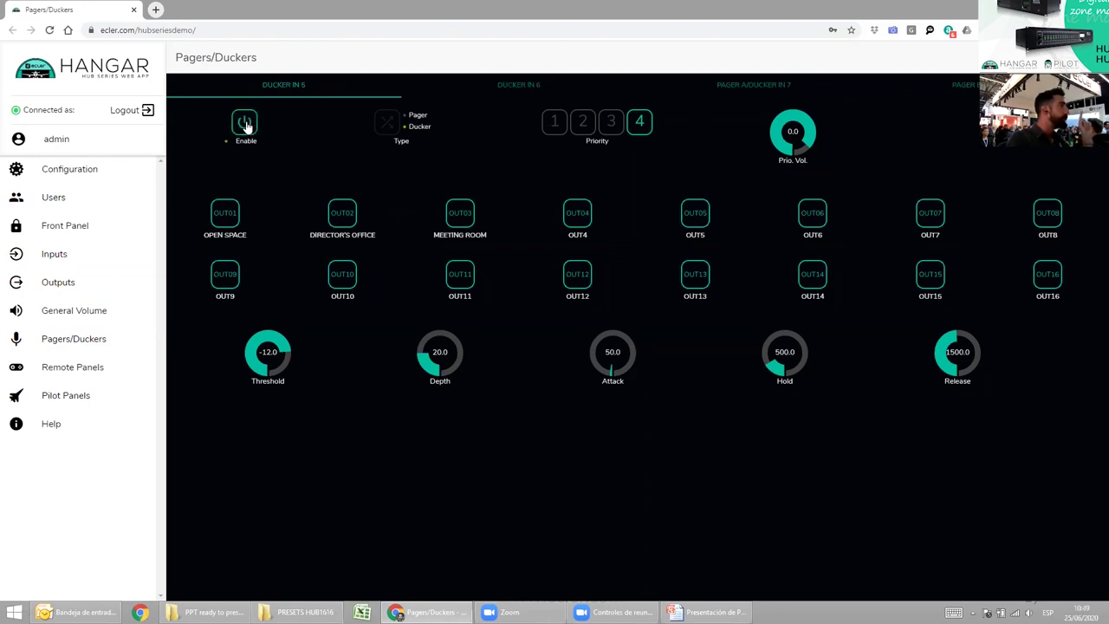
{"action": "left_click", "coordinate": [554, 125]}
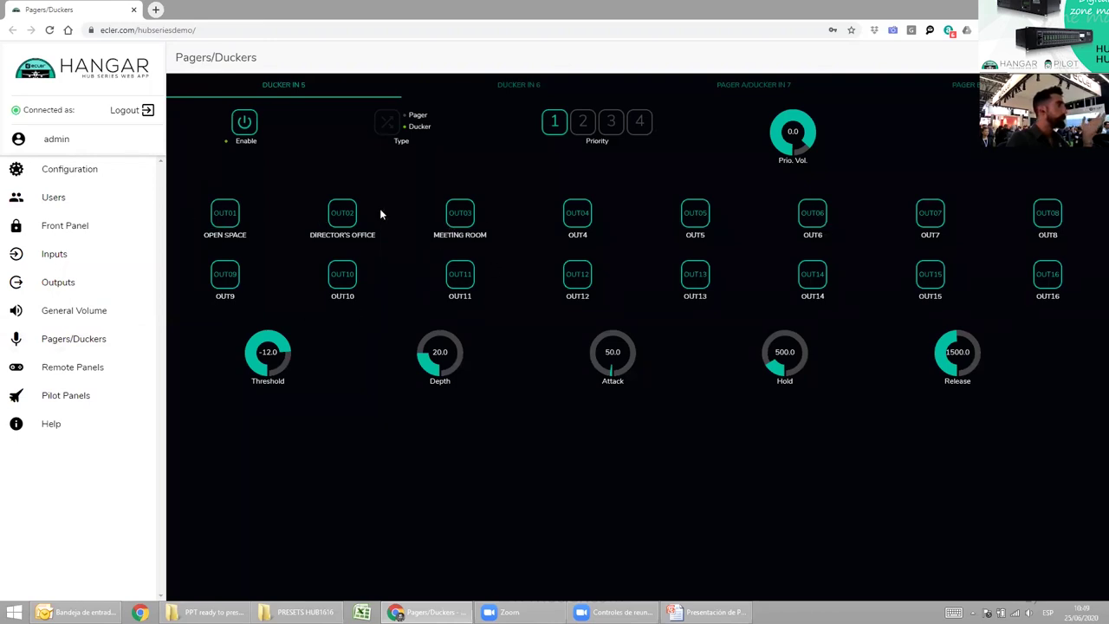
{"action": "left_click", "coordinate": [576, 212]}
{"action": "left_click", "coordinate": [694, 228]}
{"action": "left_click", "coordinate": [695, 280]}
{"action": "left_click", "coordinate": [574, 286]}
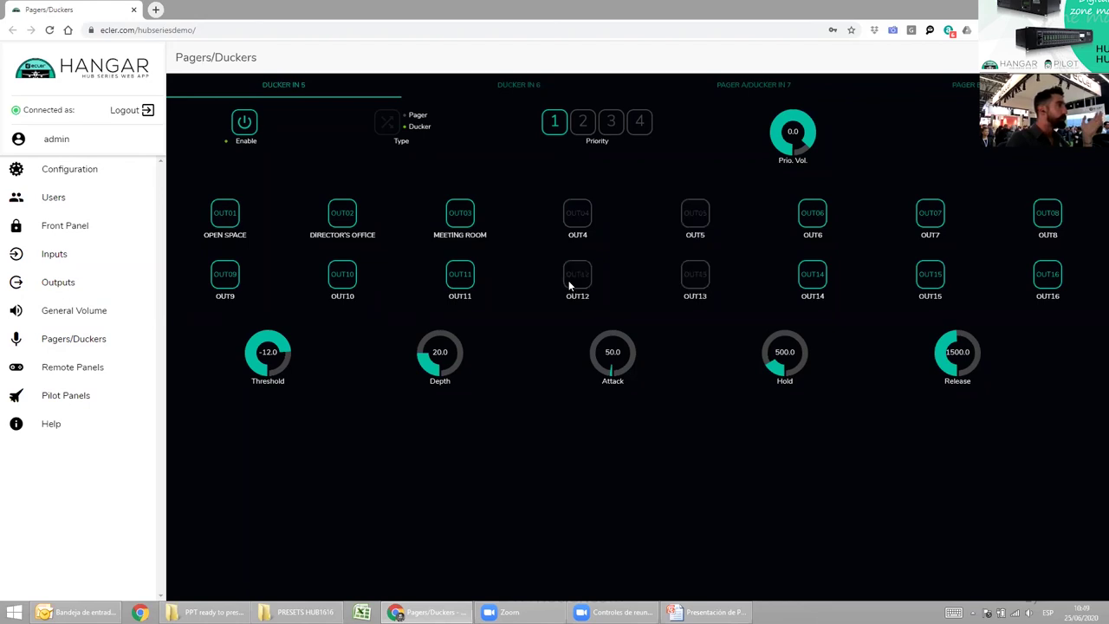
{"action": "left_click", "coordinate": [462, 280]}
Set threshold -19.0, depth 28.0, attack 393.1, release 1275.8 and raise priority volume slightly.
{"action": "left_click_drag", "start_coordinate": [269, 343], "coordinate": [263, 359]}
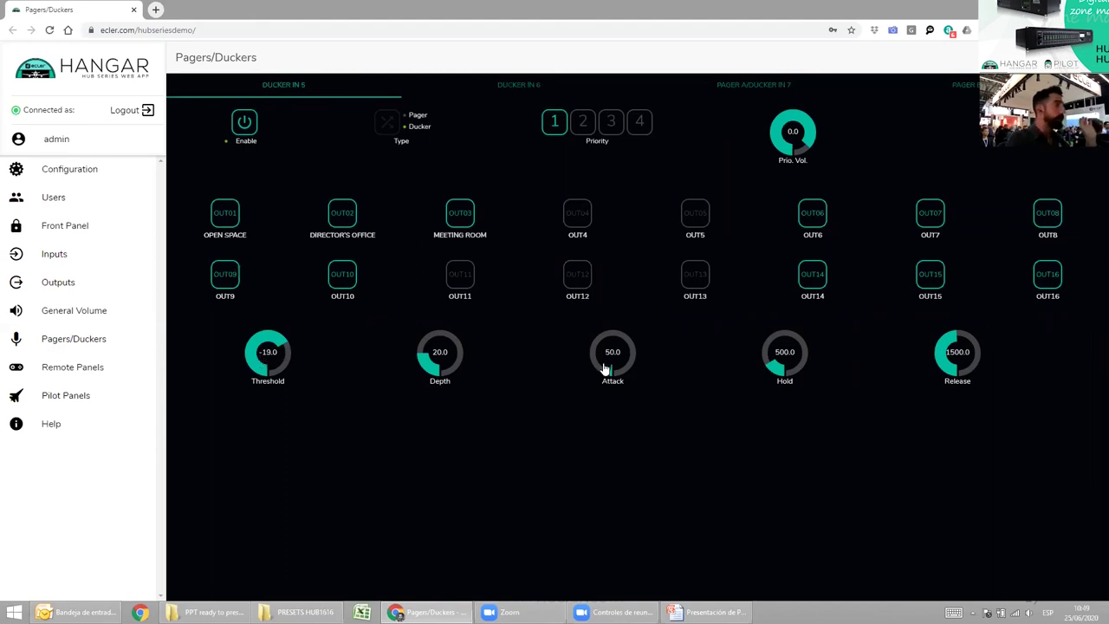
{"action": "left_click_drag", "start_coordinate": [439, 372], "coordinate": [438, 359]}
{"action": "left_click_drag", "start_coordinate": [609, 370], "coordinate": [600, 348]}
{"action": "left_click_drag", "start_coordinate": [957, 355], "coordinate": [956, 366]}
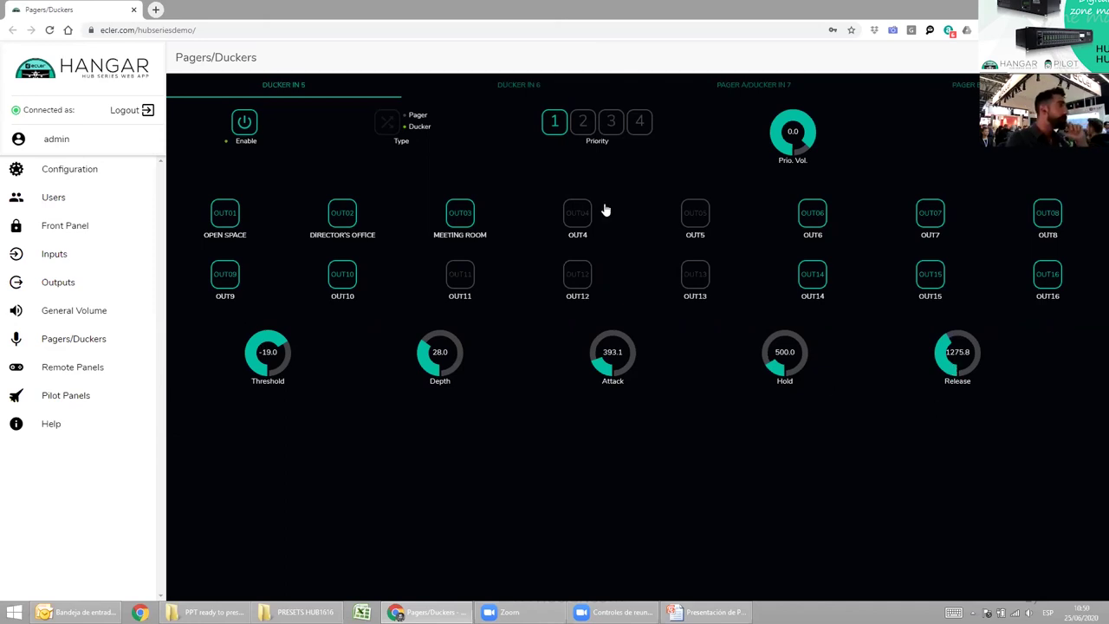
{"action": "left_click_drag", "start_coordinate": [792, 143], "coordinate": [790, 122]}
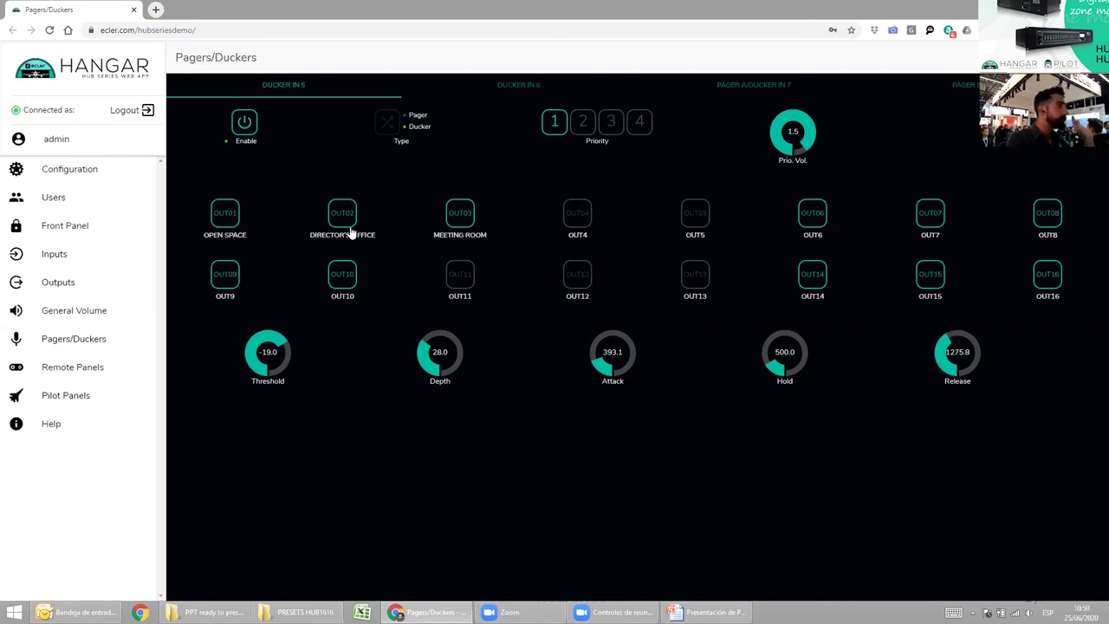
Remove OUT6–OUT9 and OUT14–OUT16 so the ducker affects only OUT01–OUT03.
{"action": "left_click", "coordinate": [223, 282]}
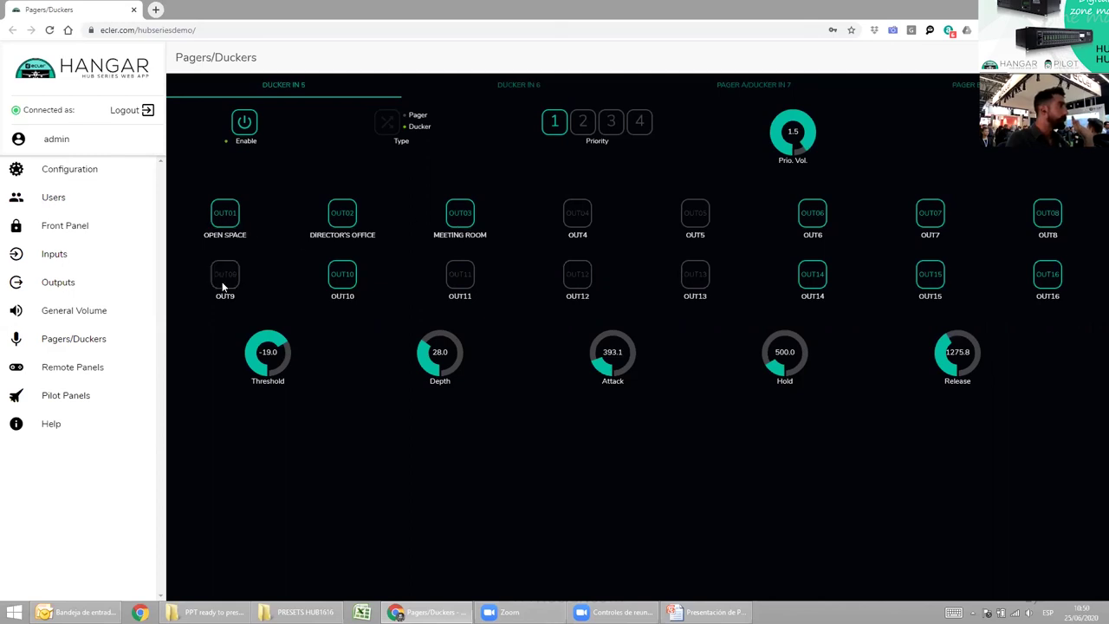
{"action": "left_click", "coordinate": [818, 279]}
{"action": "left_click", "coordinate": [825, 218]}
{"action": "left_click", "coordinate": [925, 217]}
{"action": "left_click", "coordinate": [940, 270]}
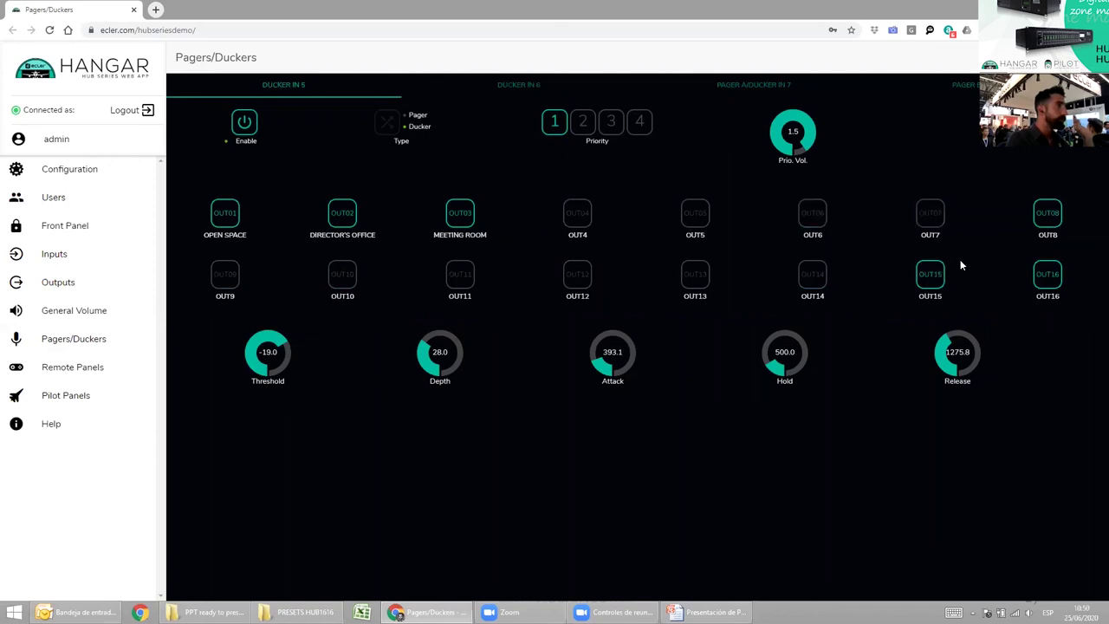
{"action": "left_click", "coordinate": [1039, 212]}
{"action": "left_click", "coordinate": [1053, 277]}
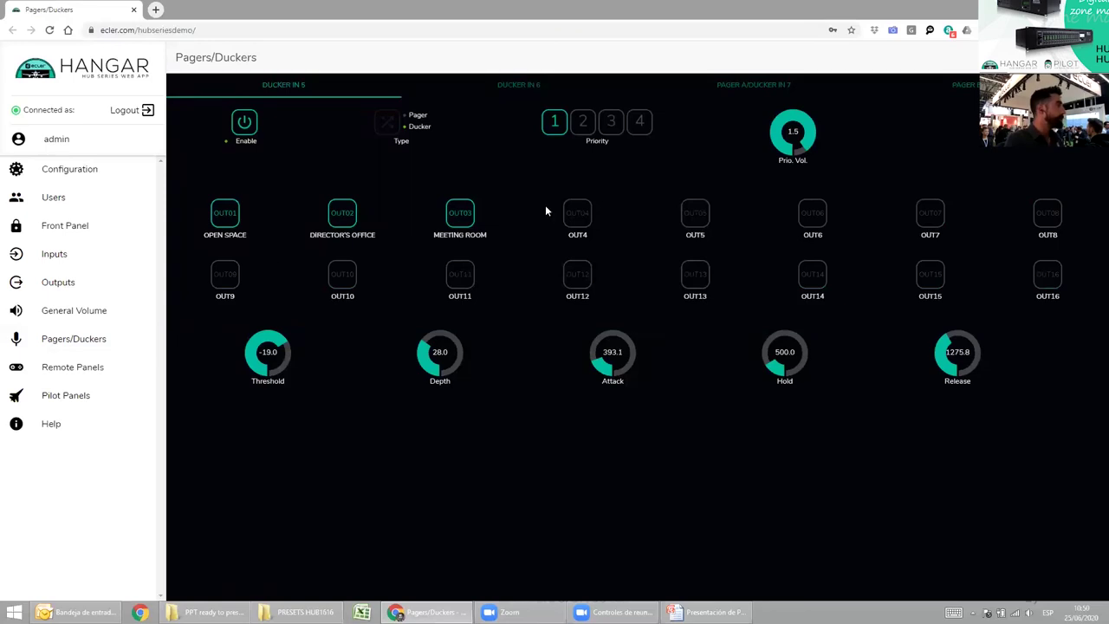
{"action": "key", "text": "alt+Tab"}
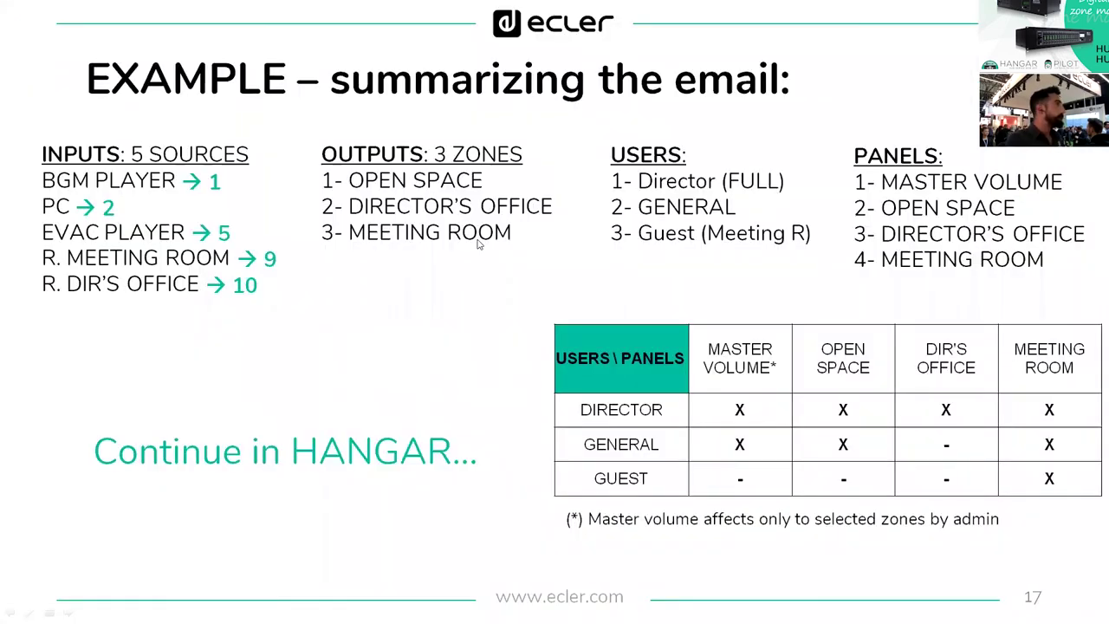
Advance the slideshow to slide 18's Master Volume screen (85, OUT 01, 03, 04), then return to HANGAR.
{"action": "key", "text": "alt+Tab"}
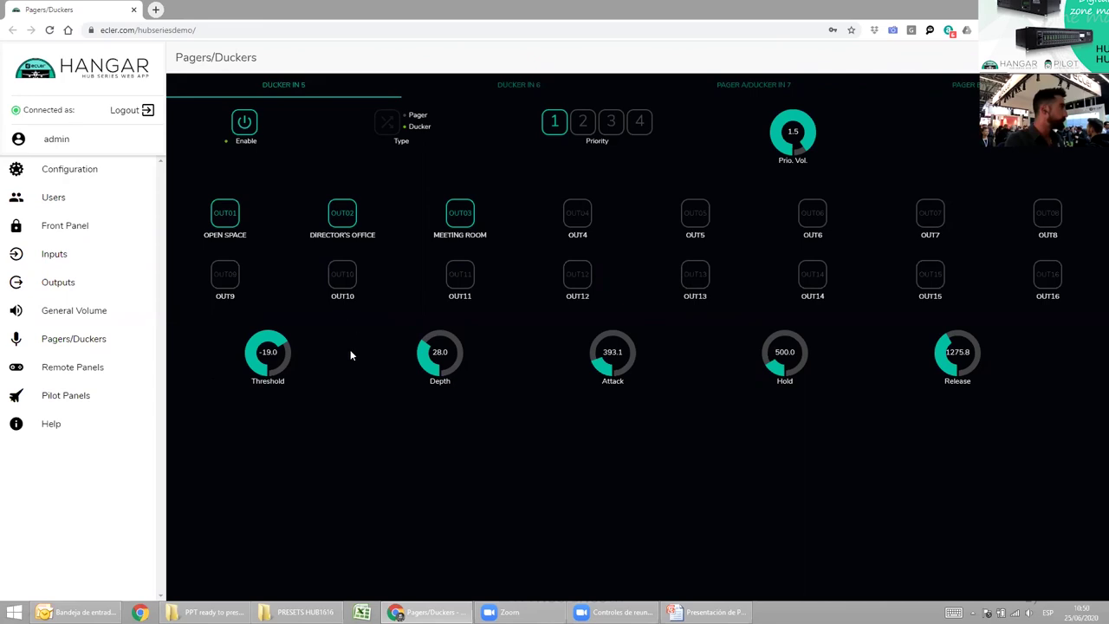
{"action": "key", "text": "alt+Tab"}
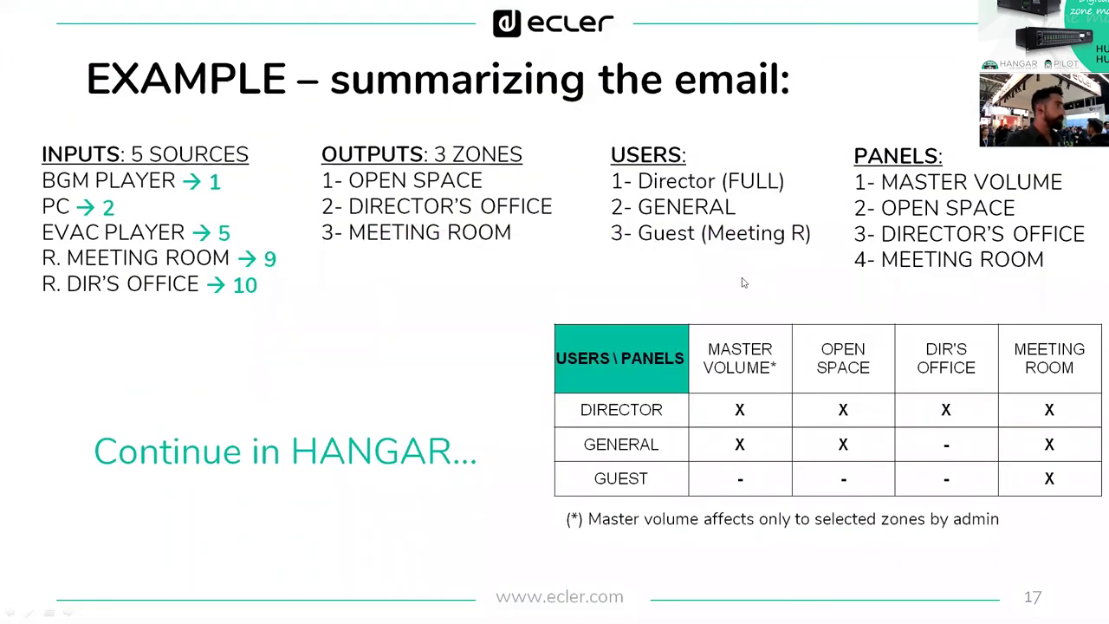
{"action": "key", "text": "Right"}
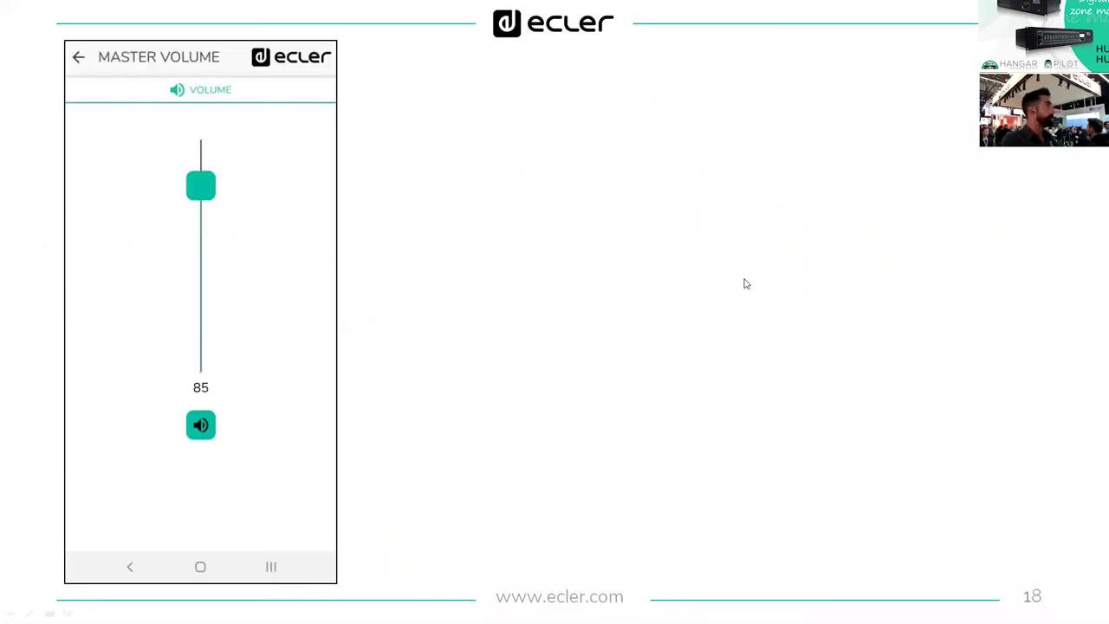
{"action": "key", "text": "Right"}
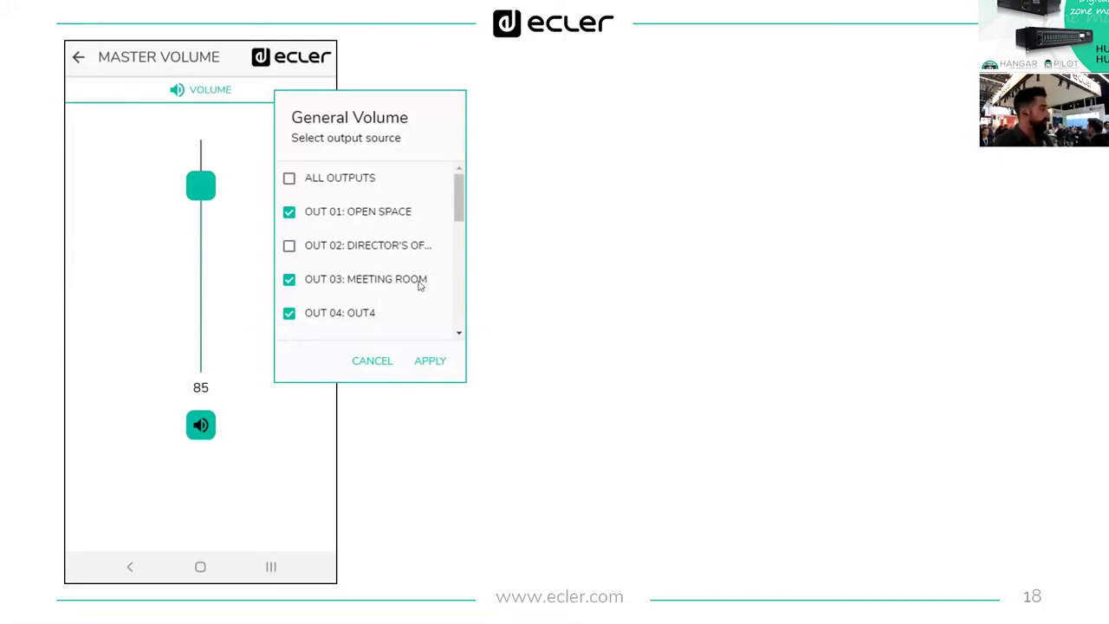
{"action": "key", "text": "alt+Tab"}
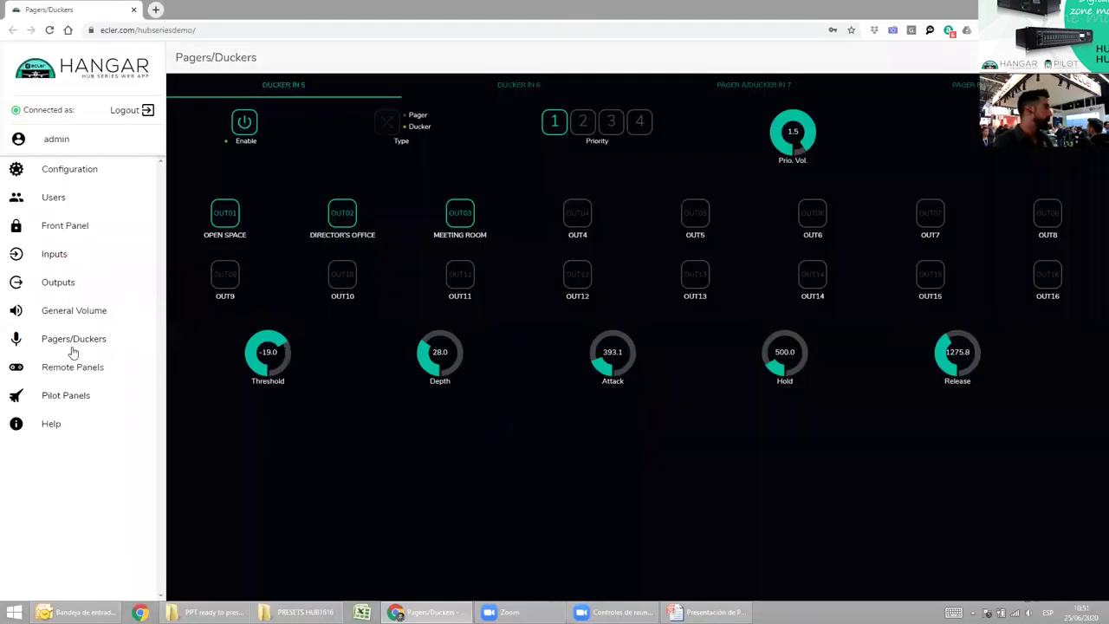
On the GENERAL VOLUME pilot panel, review the Zone options, keep General Volume on, then go to Users.
{"action": "left_click", "coordinate": [69, 397]}
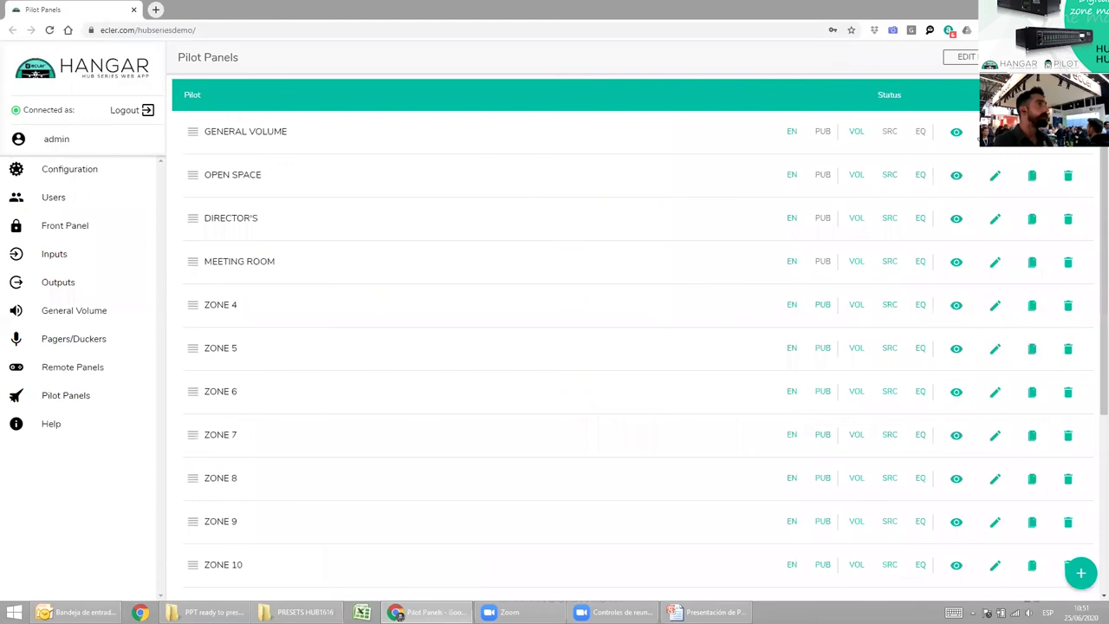
{"action": "left_click", "coordinate": [995, 131]}
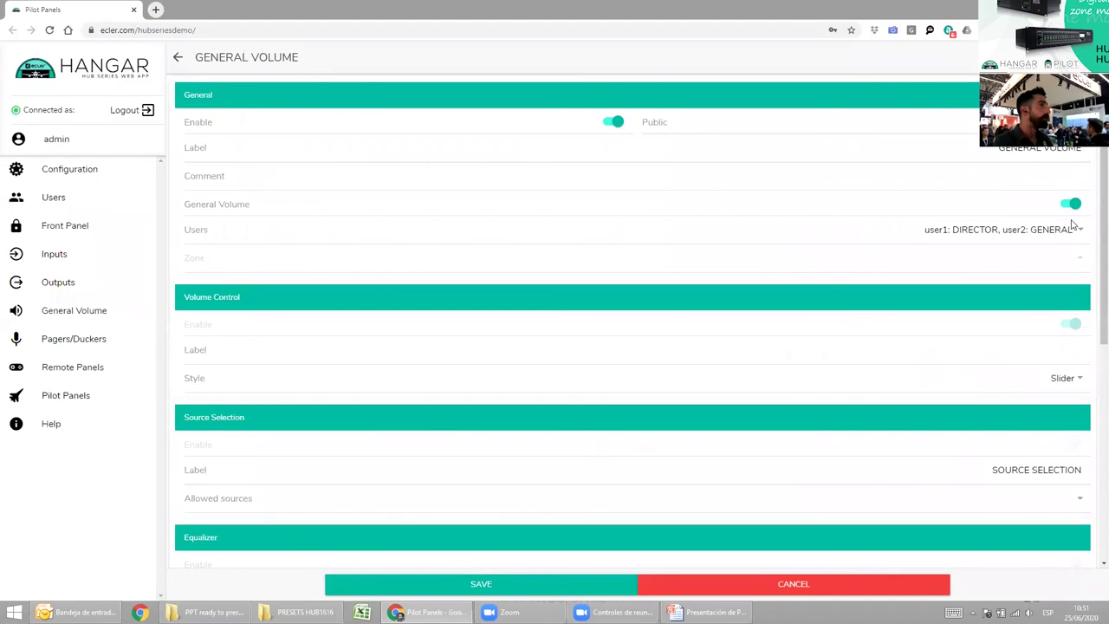
{"action": "left_click", "coordinate": [1072, 206]}
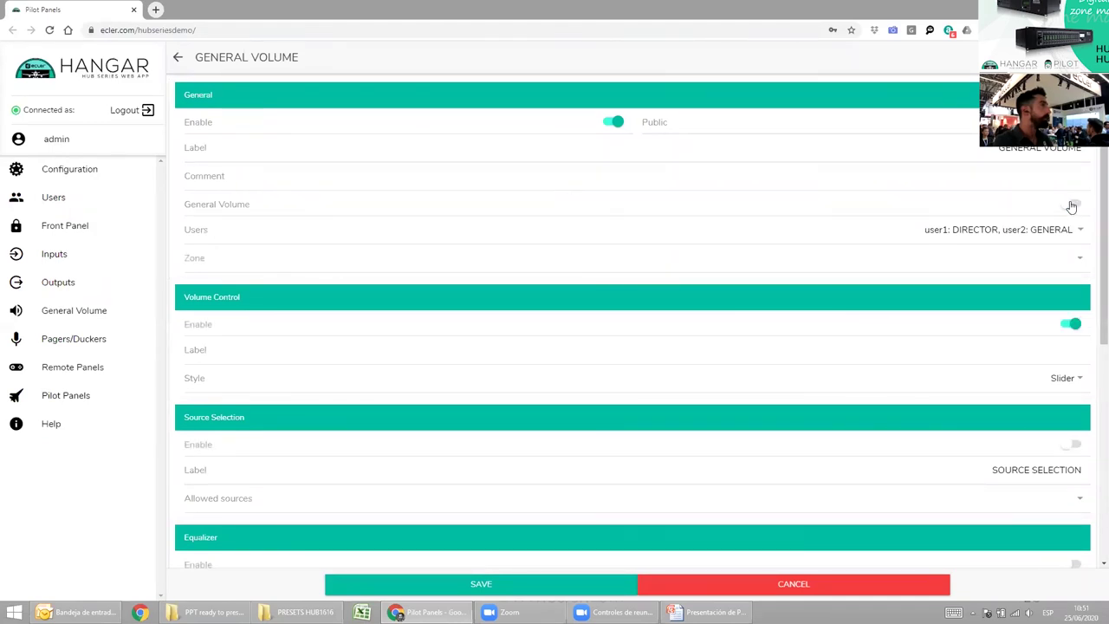
{"action": "left_click", "coordinate": [1079, 258]}
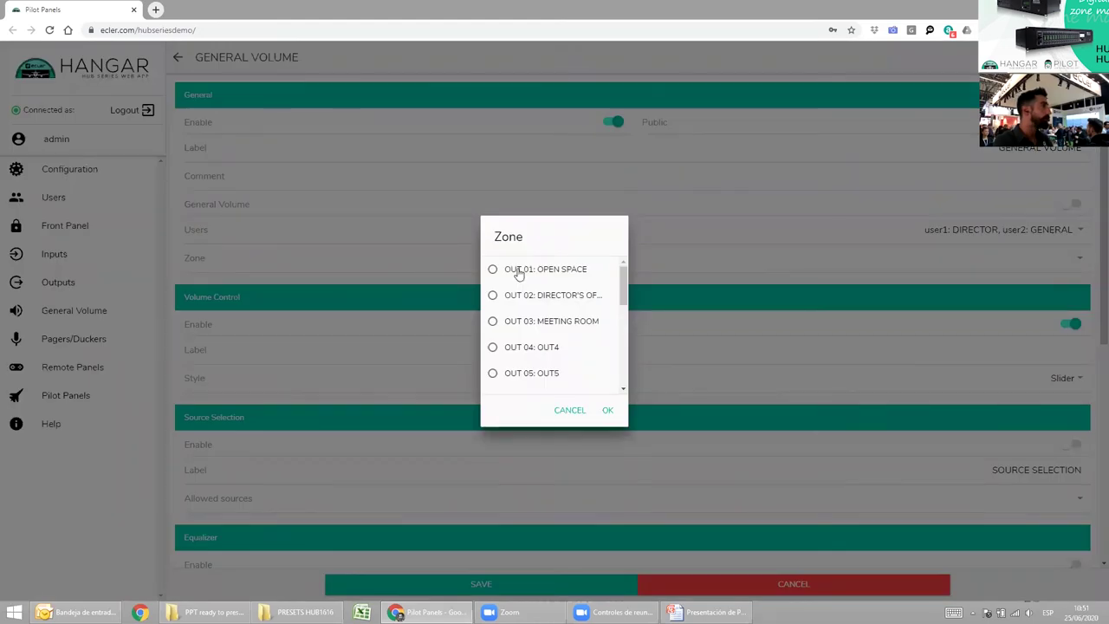
{"action": "left_click", "coordinate": [570, 411]}
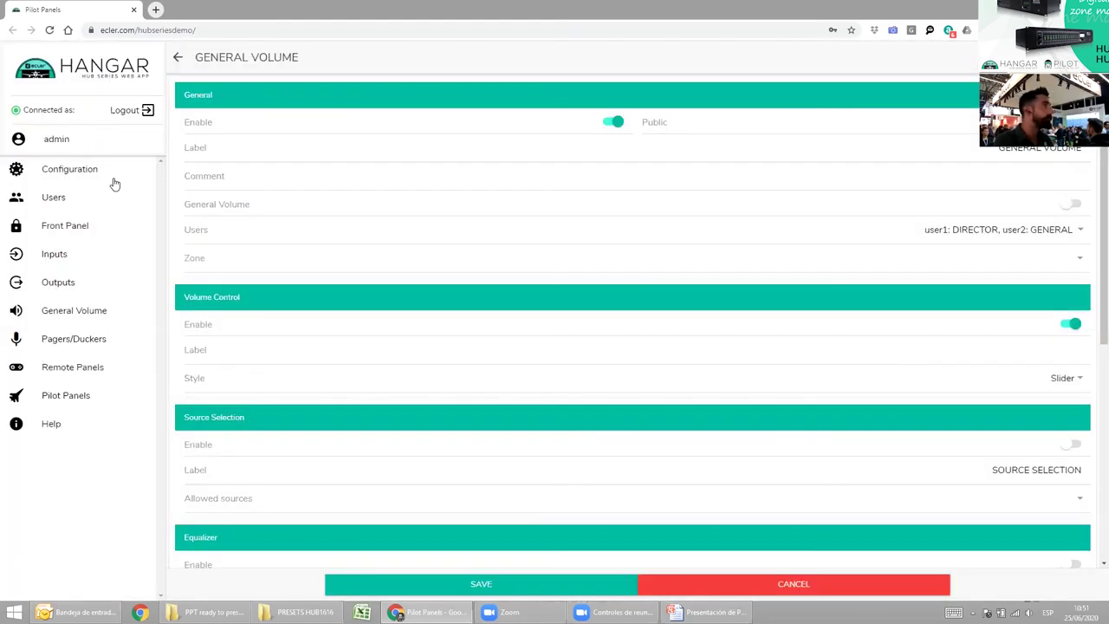
{"action": "left_click", "coordinate": [1072, 205]}
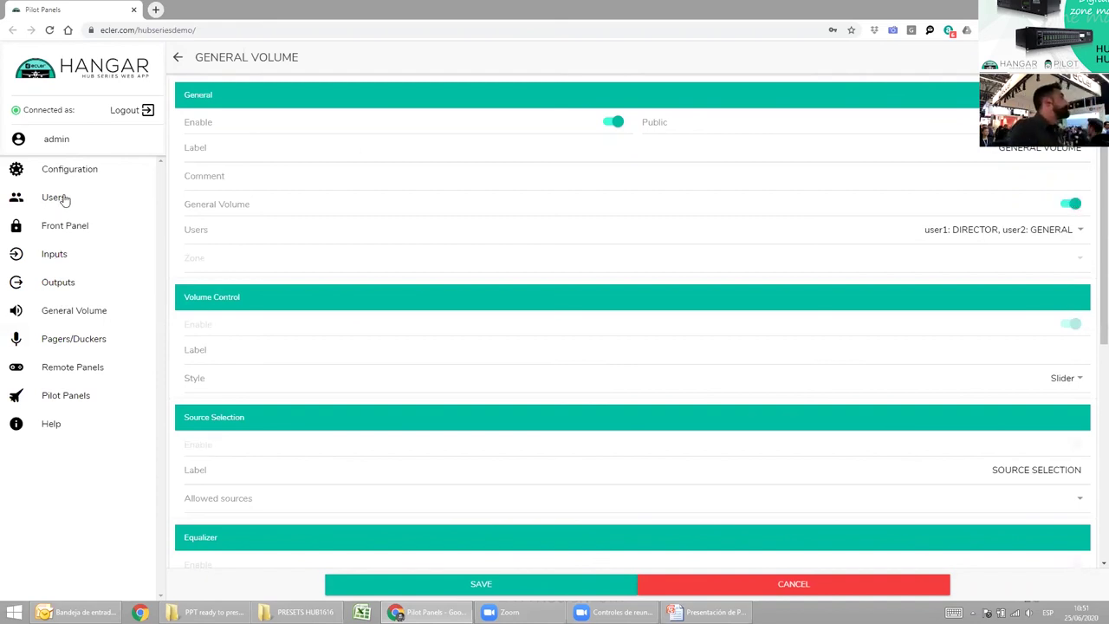
{"action": "left_click", "coordinate": [62, 198]}
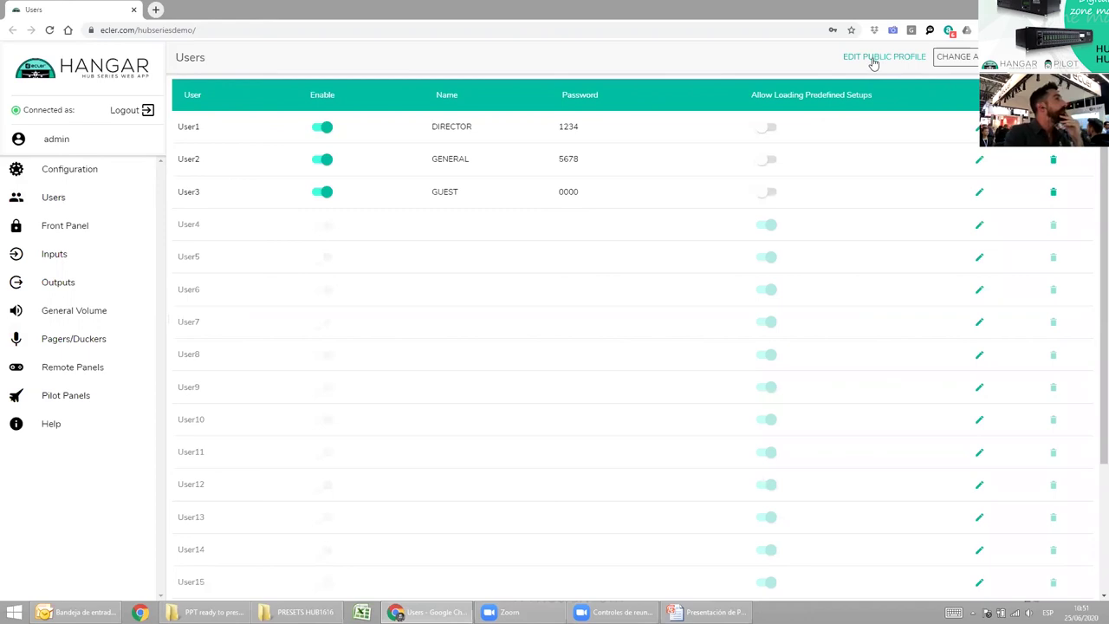
Disable Allow Loading Predefined Setups on the public profile, apply it, and return to PowerPoint.
{"action": "left_click", "coordinate": [873, 61]}
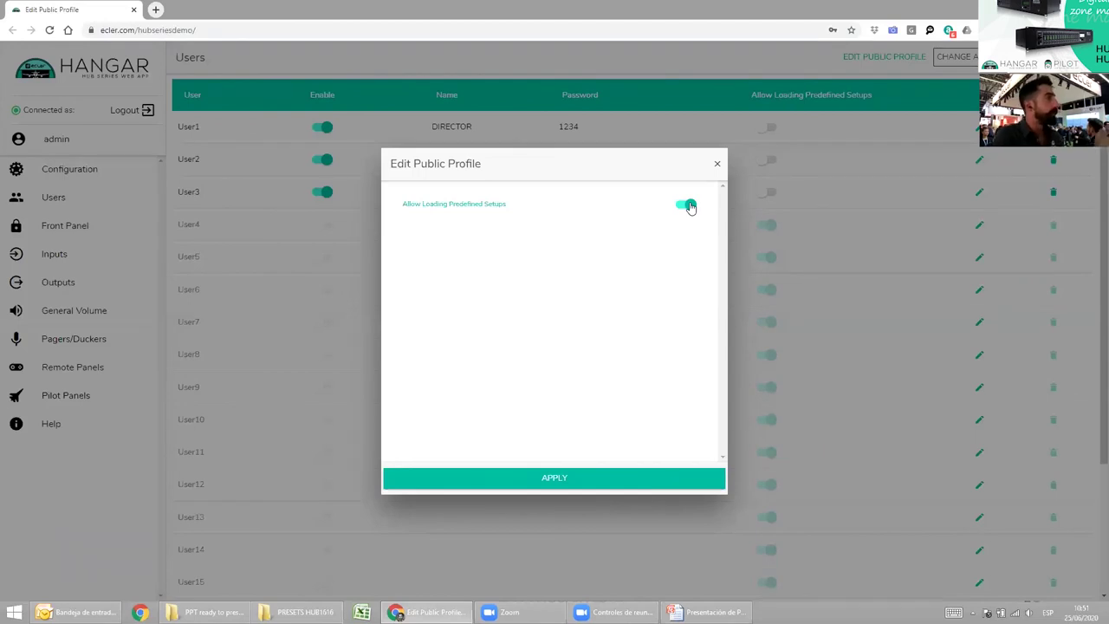
{"action": "left_click", "coordinate": [689, 206]}
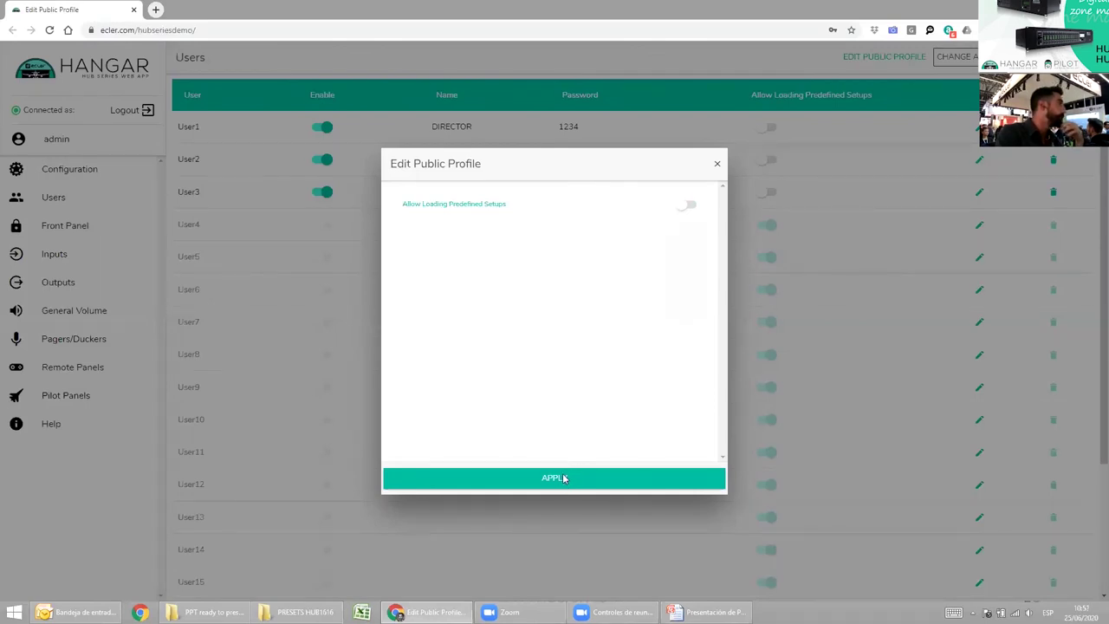
{"action": "left_click", "coordinate": [565, 480]}
{"action": "key", "text": "alt+Tab"}
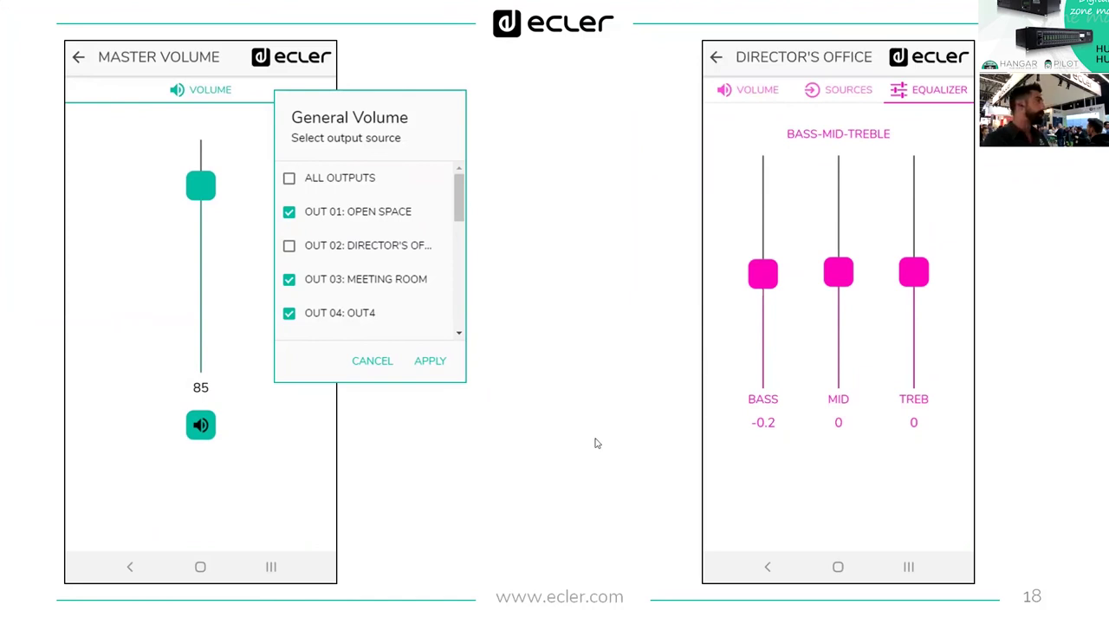
Advance the slideshow to slide 19, the "Even if you don't use all" quote.
{"action": "left_click", "coordinate": [625, 457]}
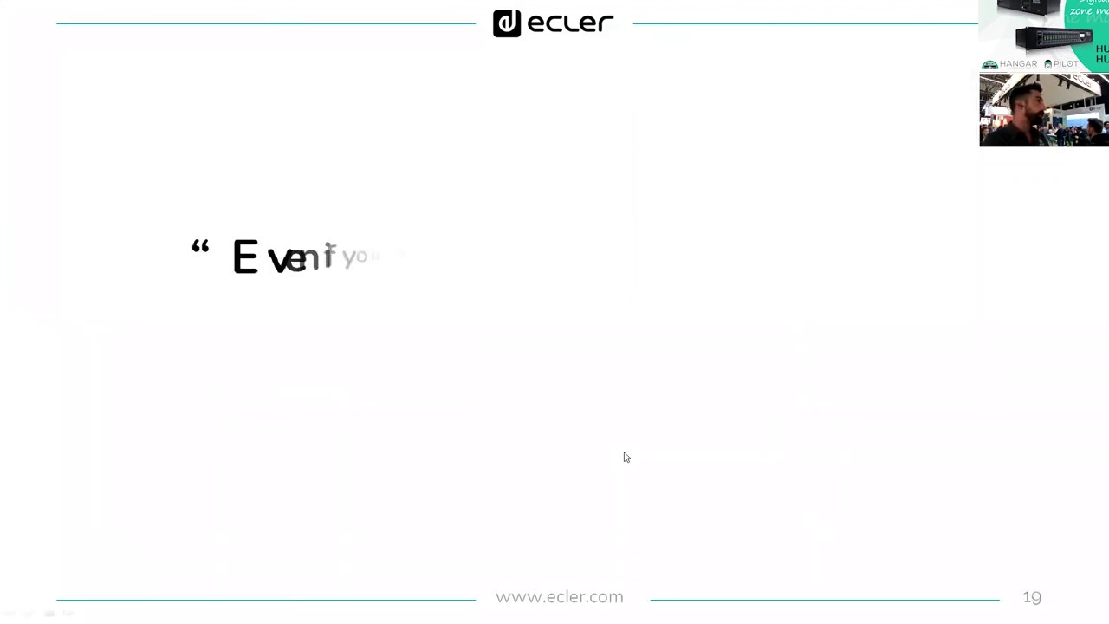